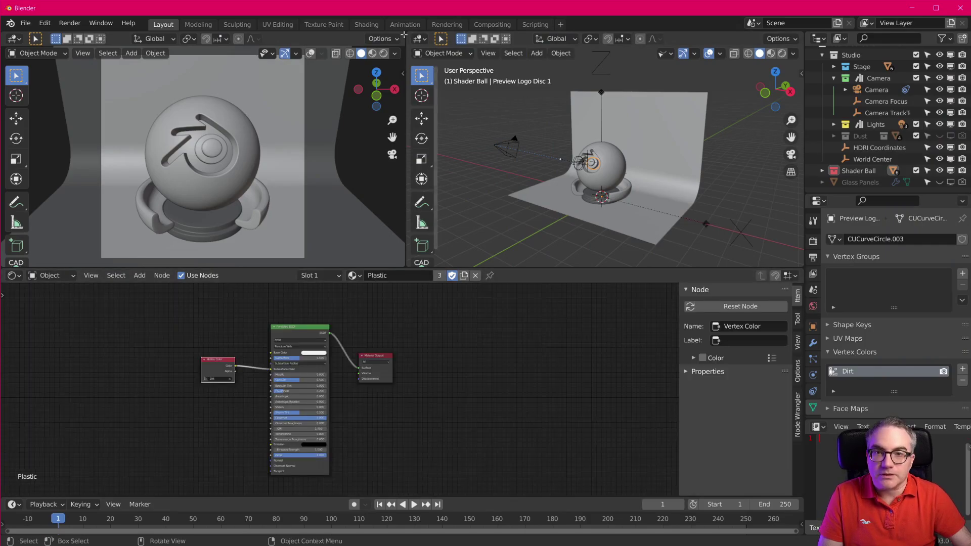
# Step: Merge the two 3D views and create a new Geometry Nodes tree on the Preview Orb
pyautogui.moveTo(405, 38); pyautogui.dragTo(469, 198)
pyautogui.scroll(3, 469, 198)
pyautogui.click(472, 188)
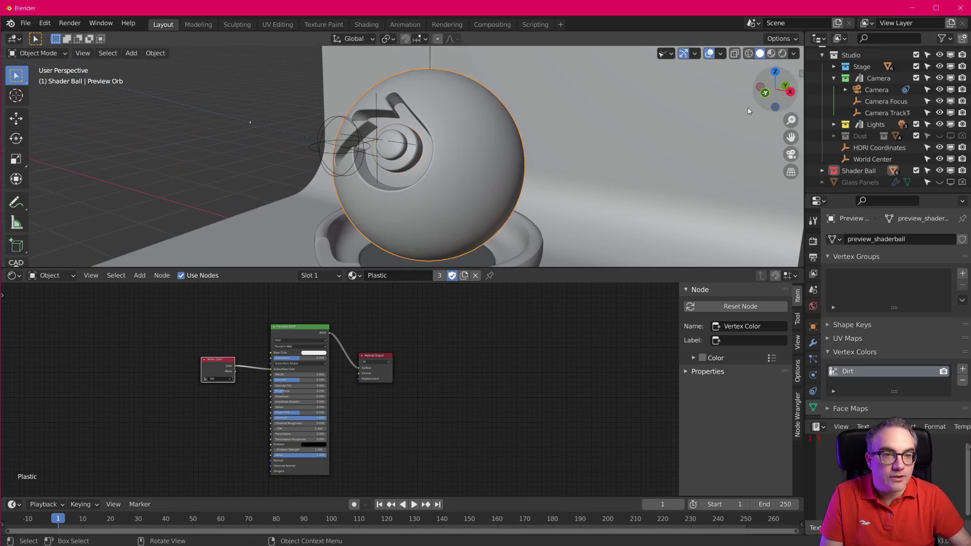
pyautogui.scroll(2, 395, 389)
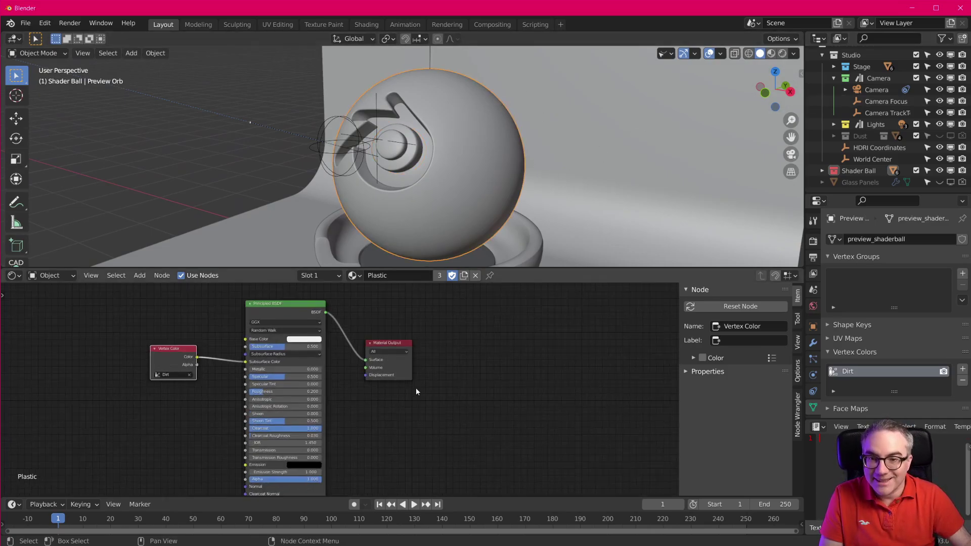
pyautogui.click(16, 275)
pyautogui.click(50, 382)
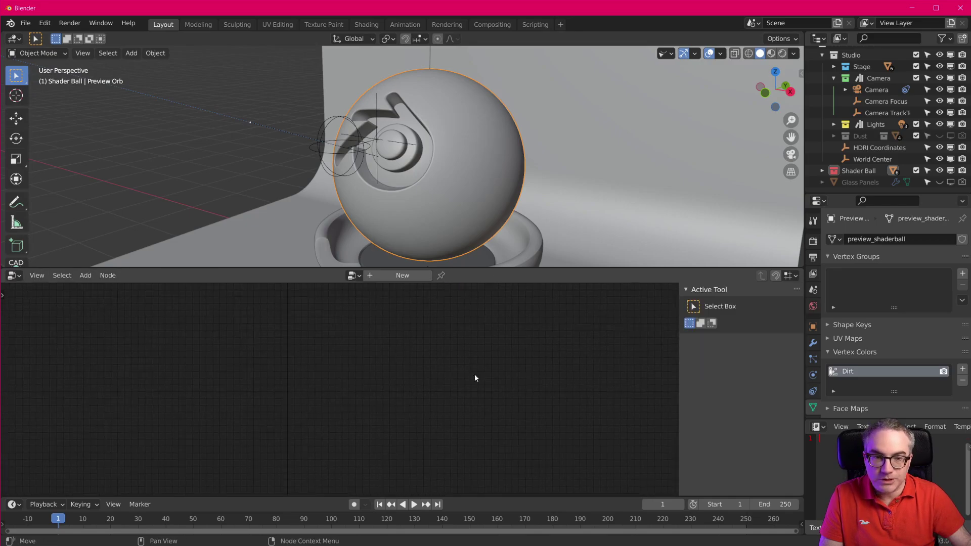
pyautogui.press('n')
pyautogui.click(417, 275)
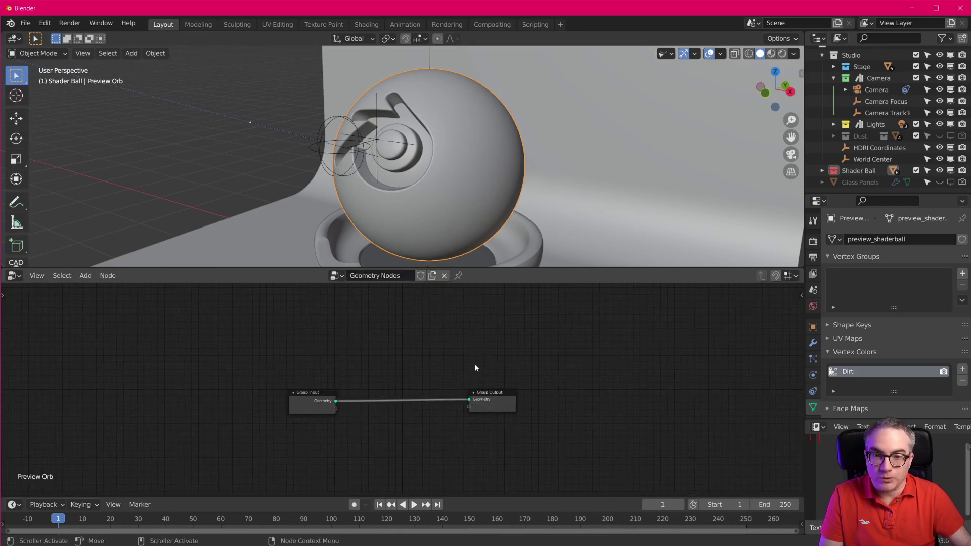
# Step: Shift Group Input left and drop an Attribute Math node onto the Group Input–Output link
pyautogui.press('Home')
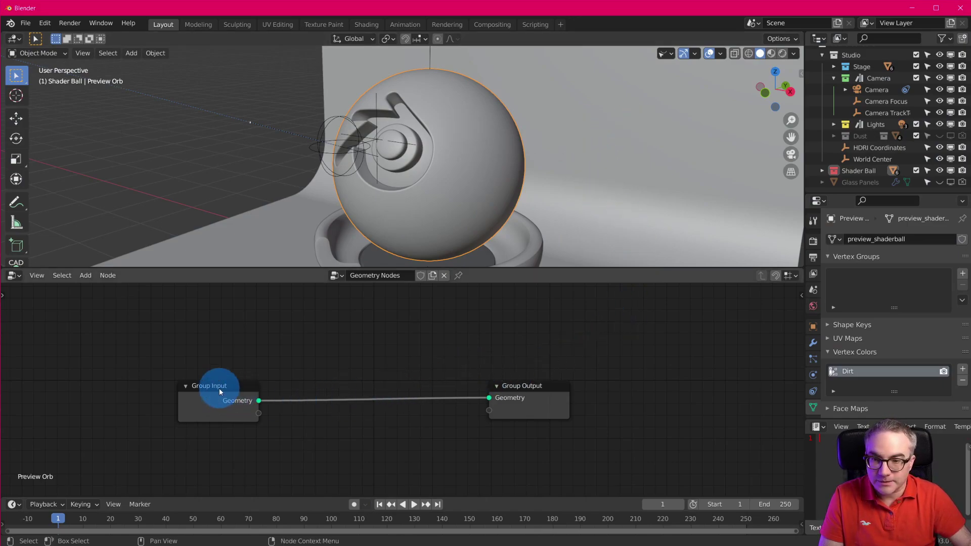
pyautogui.moveTo(219, 388); pyautogui.dragTo(184, 378)
pyautogui.hotkey('shift', 'a')
pyautogui.moveTo(378, 353)
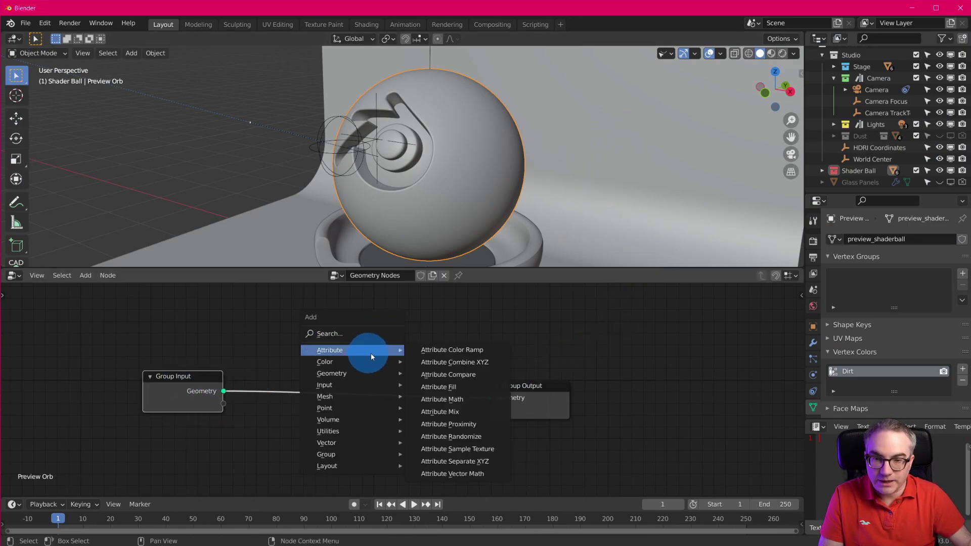
pyautogui.click(496, 397)
pyautogui.click(299, 335)
pyautogui.click(359, 431)
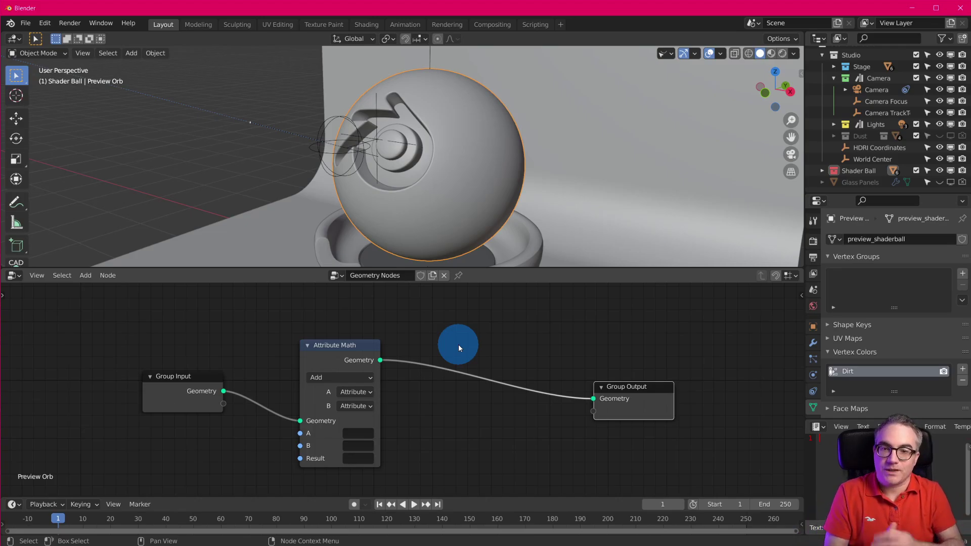
# Step: Add an Ico Sphere, move it beside the shader ball, and reselect the Preview Orb
pyautogui.moveTo(591, 114); pyautogui.dragTo(544, 151, button='middle')
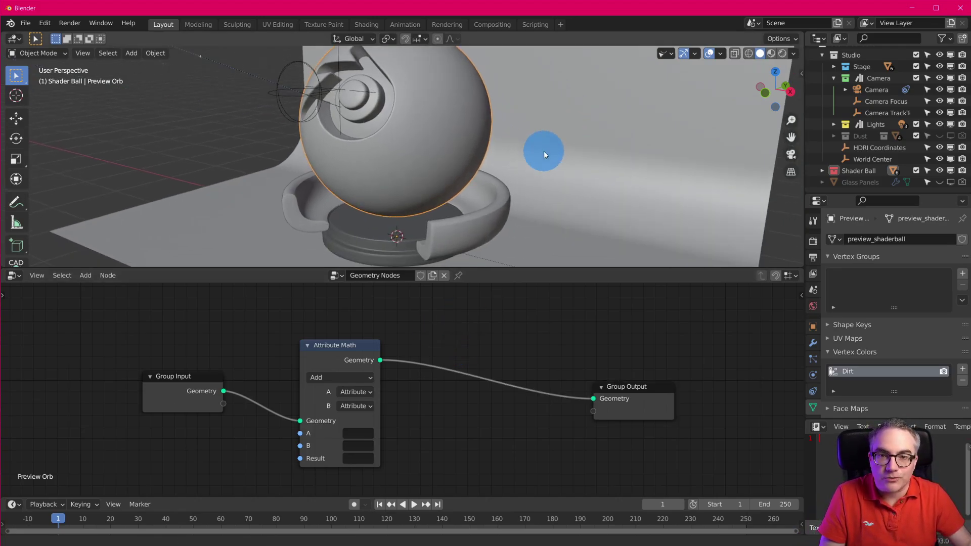
pyautogui.hotkey('shift', 'a')
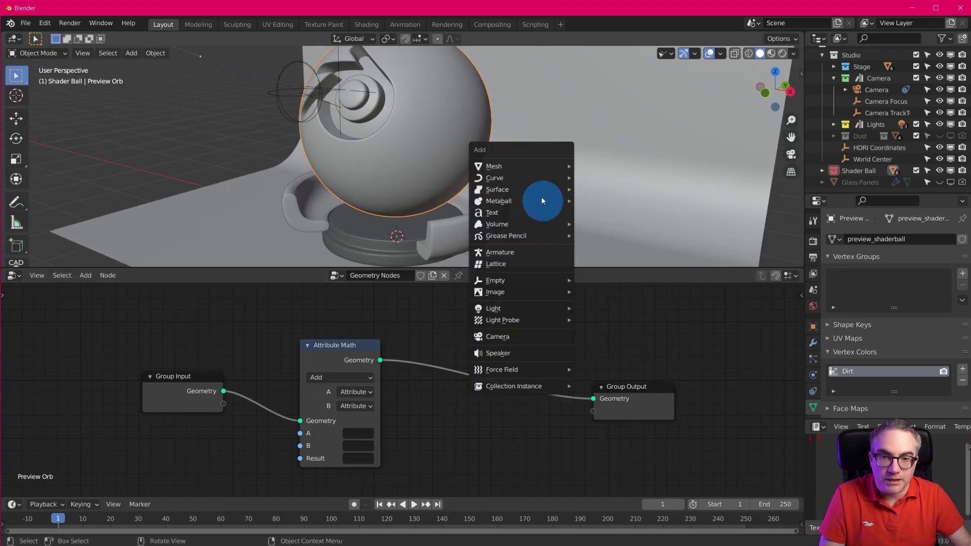
pyautogui.moveTo(536, 169)
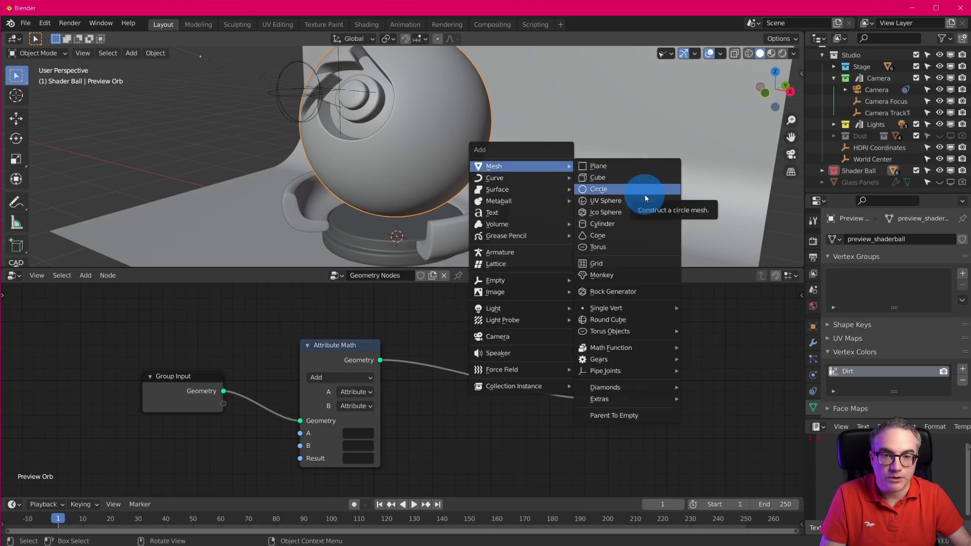
pyautogui.click(641, 212)
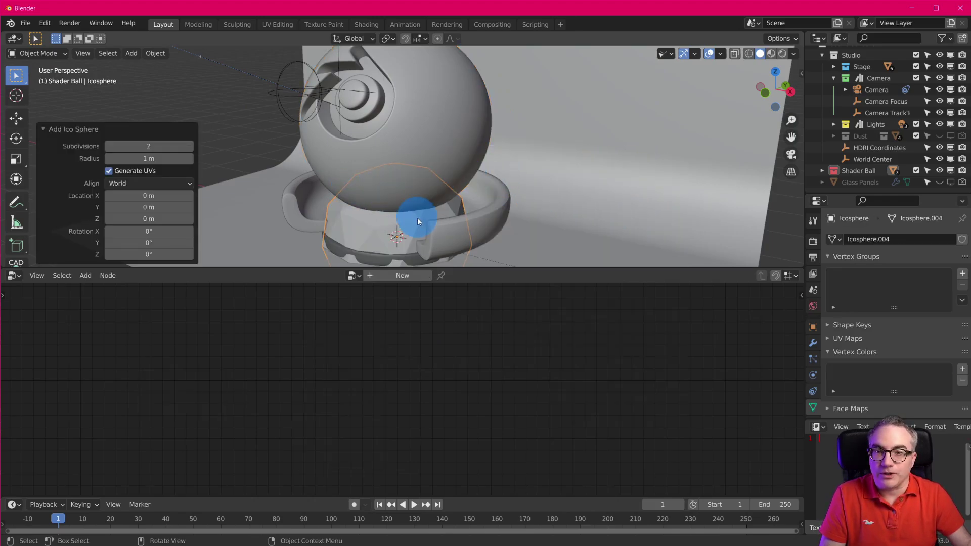
pyautogui.press('g')
pyautogui.click(722, 185)
pyautogui.click(411, 115)
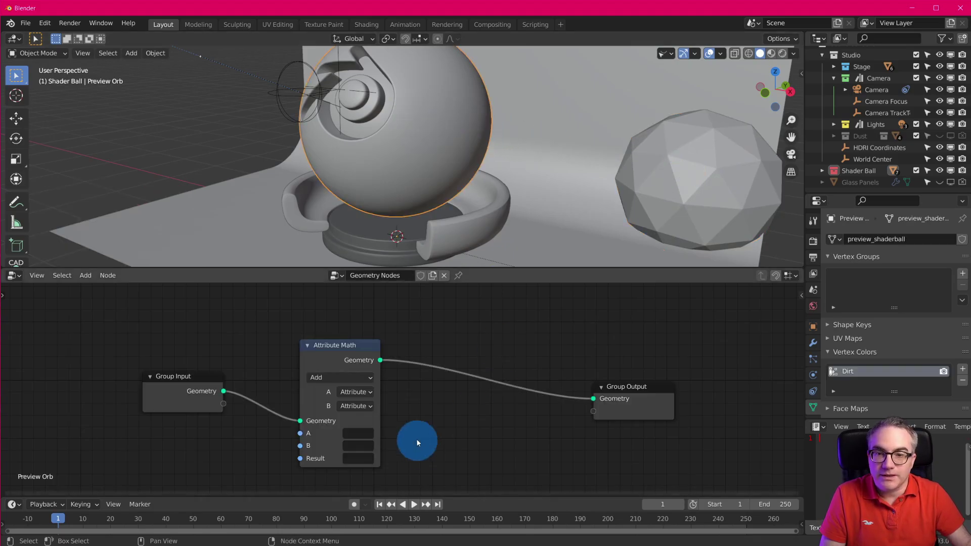
# Step: Delete Attribute Math, relink the geometry, and add Point Distribute with Density 16.7
pyautogui.press('x')
pyautogui.moveTo(193, 391); pyautogui.dragTo(627, 399)
pyautogui.hotkey('shift', 'a')
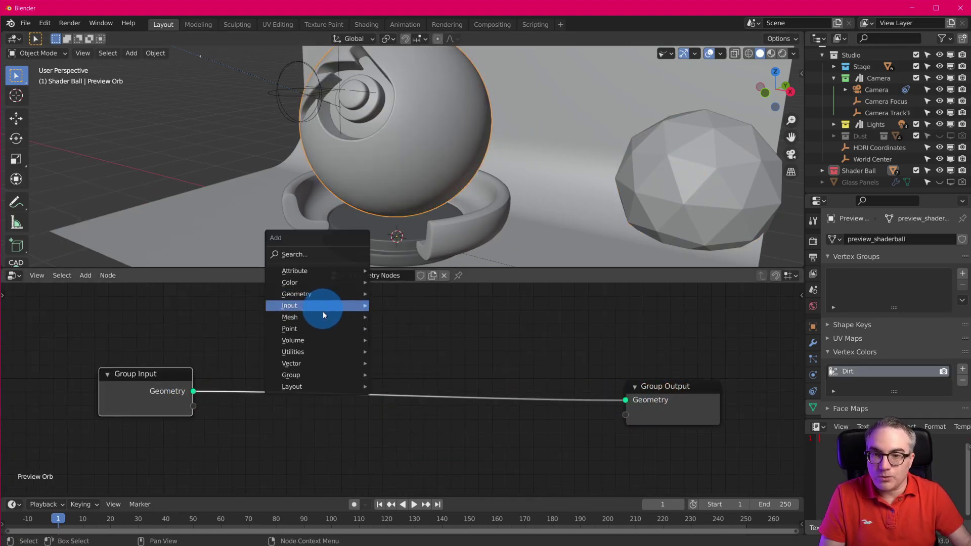
pyautogui.moveTo(323, 329)
pyautogui.click(444, 341)
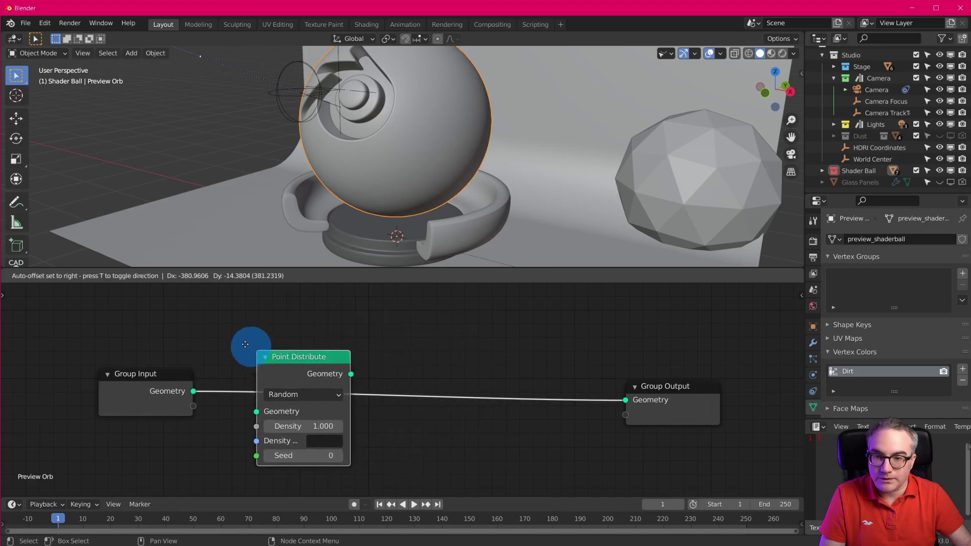
pyautogui.click(281, 385)
pyautogui.moveTo(278, 408); pyautogui.dragTo(322, 393)
# Step: Add a Point Scale node set to Vector with factor 0.1 on all axes
pyautogui.hotkey('shift', 'a')
pyautogui.moveTo(423, 338)
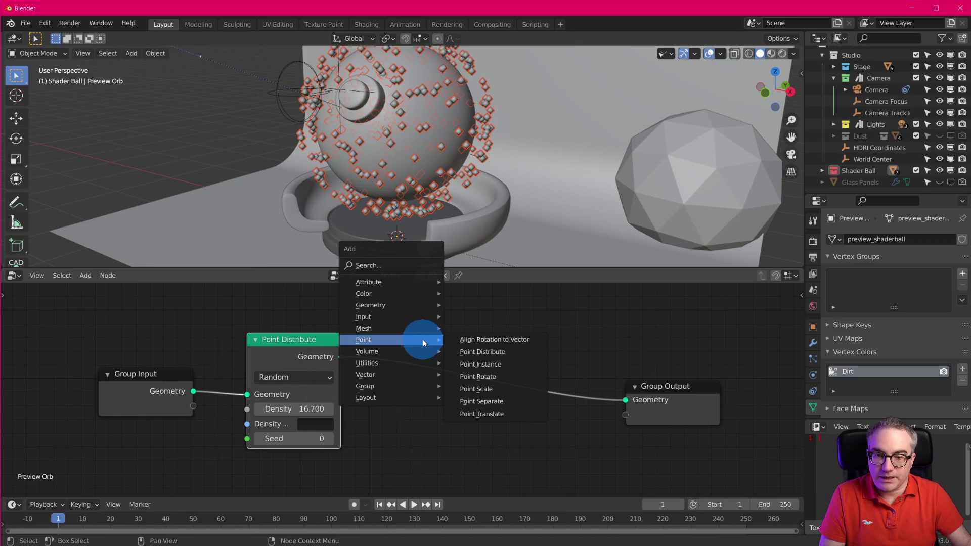
pyautogui.click(511, 390)
pyautogui.click(360, 341)
pyautogui.click(458, 382)
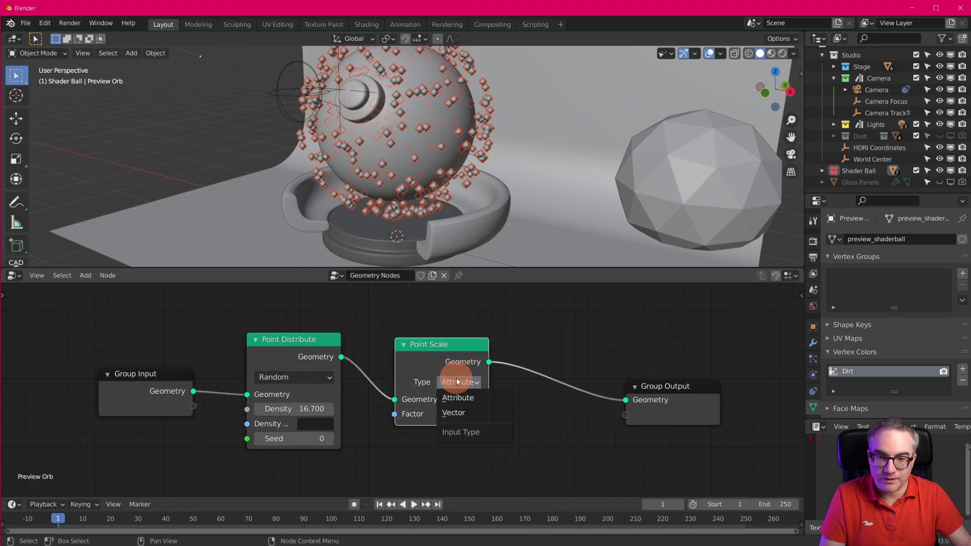
pyautogui.click(454, 414)
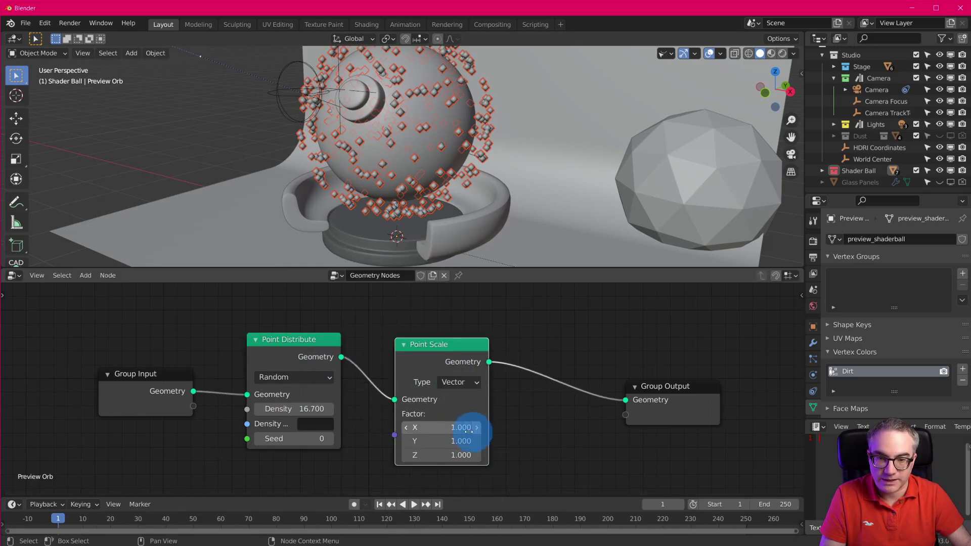
pyautogui.moveTo(461, 427); pyautogui.dragTo(481, 433)
pyautogui.write('.1')
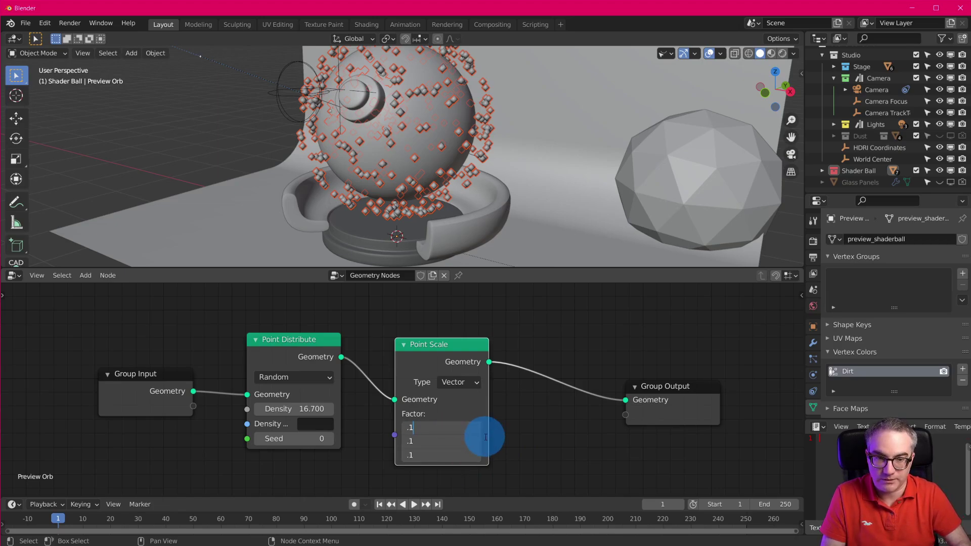
pyautogui.press('Return')
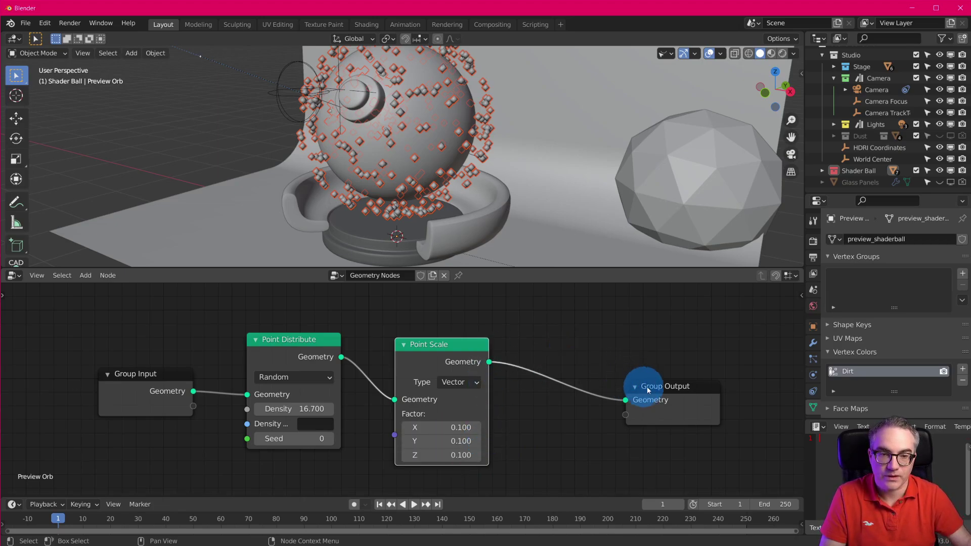
# Step: Add a Point Instance node before Group Output that instances the Icosphere object
pyautogui.moveTo(649, 390); pyautogui.dragTo(686, 378)
pyautogui.hotkey('shift', 'a')
pyautogui.moveTo(574, 336)
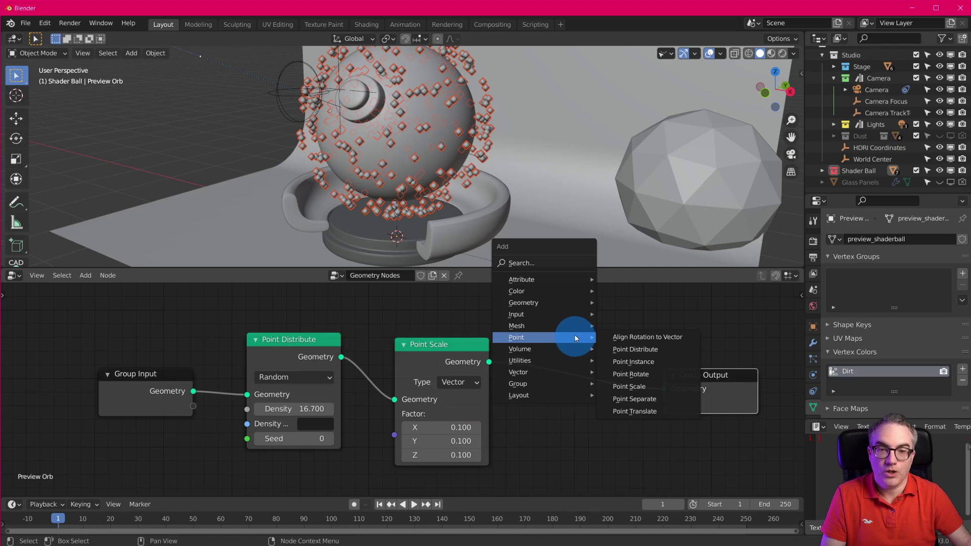
pyautogui.click(659, 361)
pyautogui.click(607, 378)
pyautogui.click(622, 422)
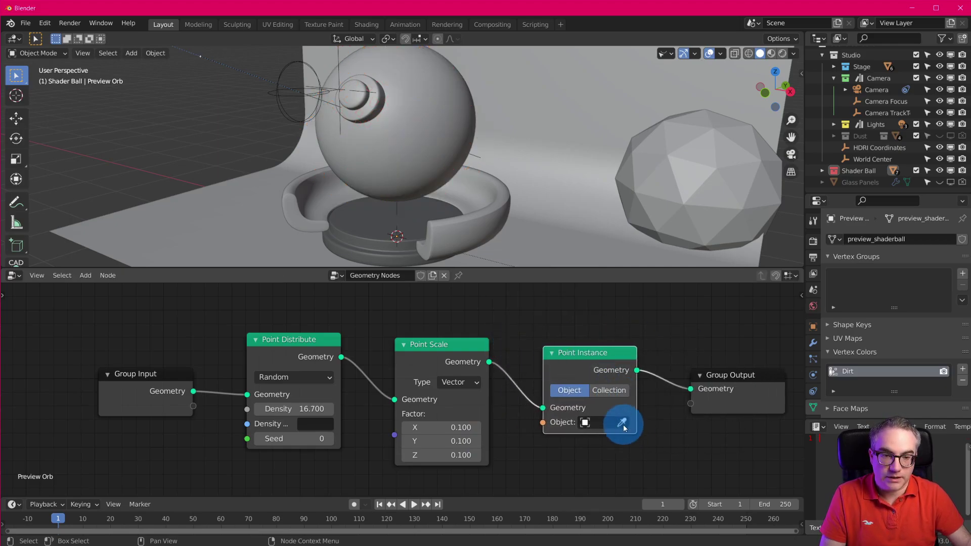
pyautogui.click(672, 181)
pyautogui.moveTo(462, 166); pyautogui.dragTo(576, 187, button='middle')
# Step: Add Join Geometry before Group Output and feed Group Input's Geometry into it
pyautogui.scroll(-5, 412, 171)
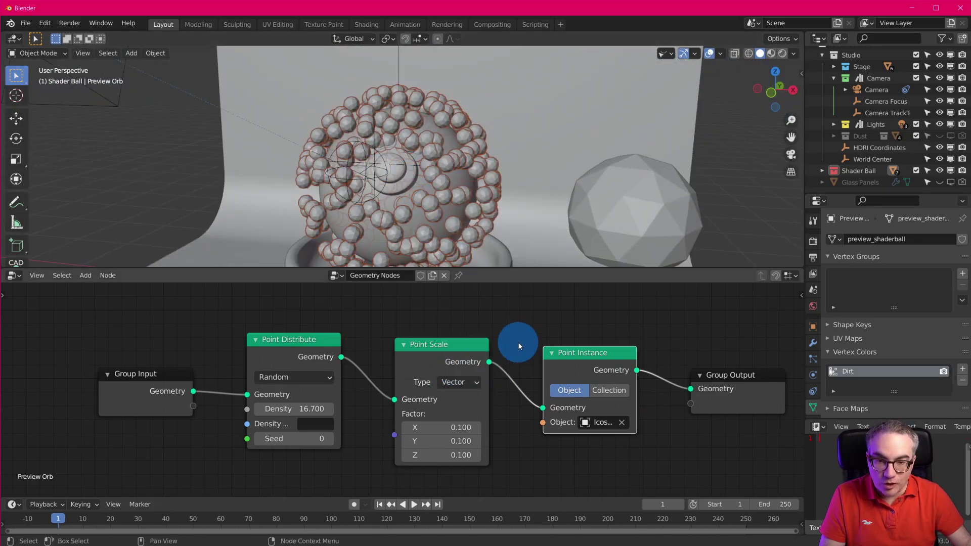
pyautogui.moveTo(515, 343); pyautogui.dragTo(420, 351, button='middle')
pyautogui.scroll(-2, 394, 359)
pyautogui.moveTo(156, 385); pyautogui.dragTo(93, 307)
pyautogui.moveTo(544, 393); pyautogui.dragTo(605, 324)
pyautogui.press('Home')
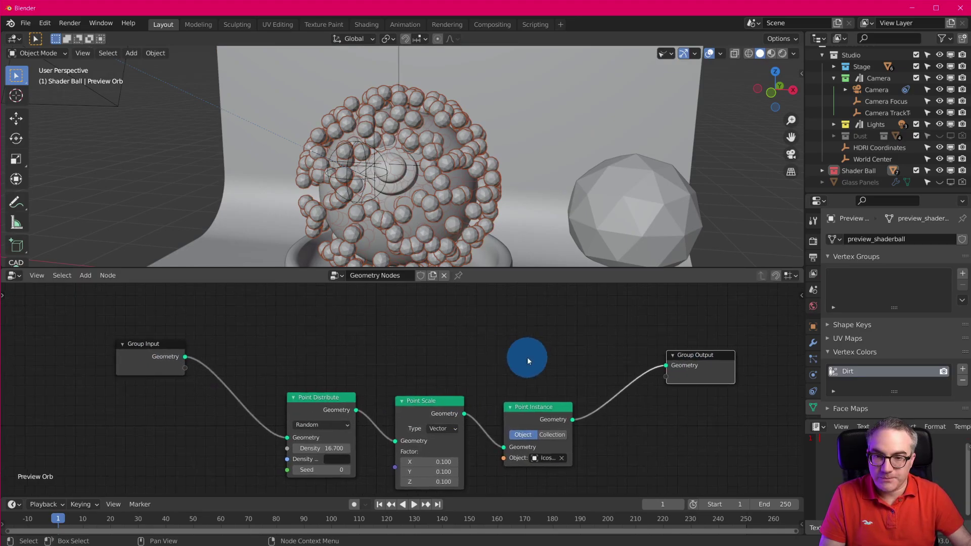
pyautogui.hotkey('shift', 'a')
pyautogui.moveTo(526, 342)
pyautogui.moveTo(517, 307)
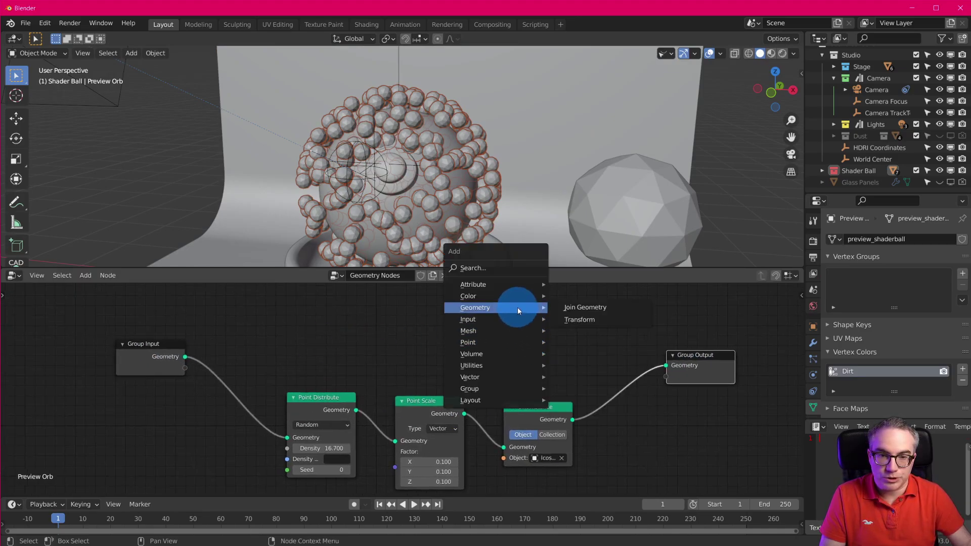
pyautogui.click(581, 308)
pyautogui.click(593, 346)
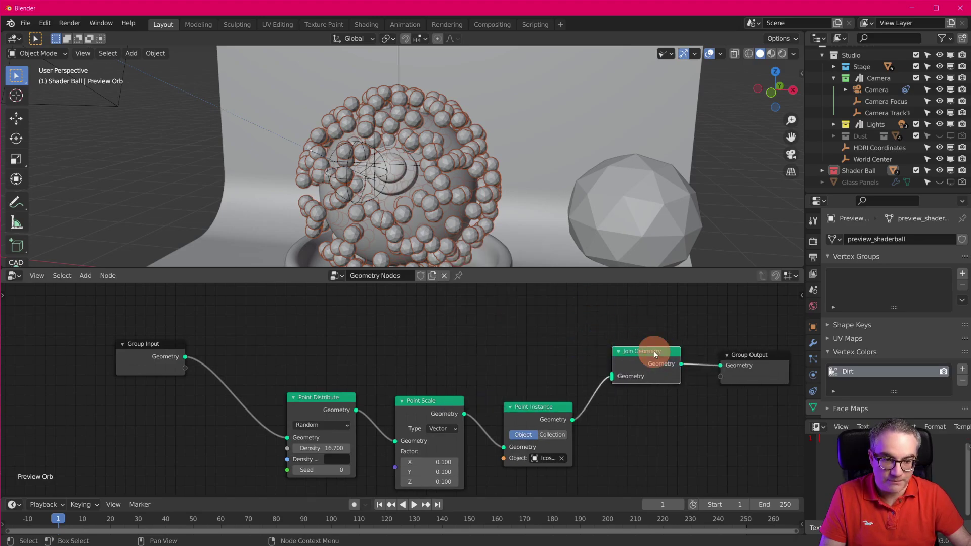
pyautogui.moveTo(183, 356); pyautogui.dragTo(612, 362)
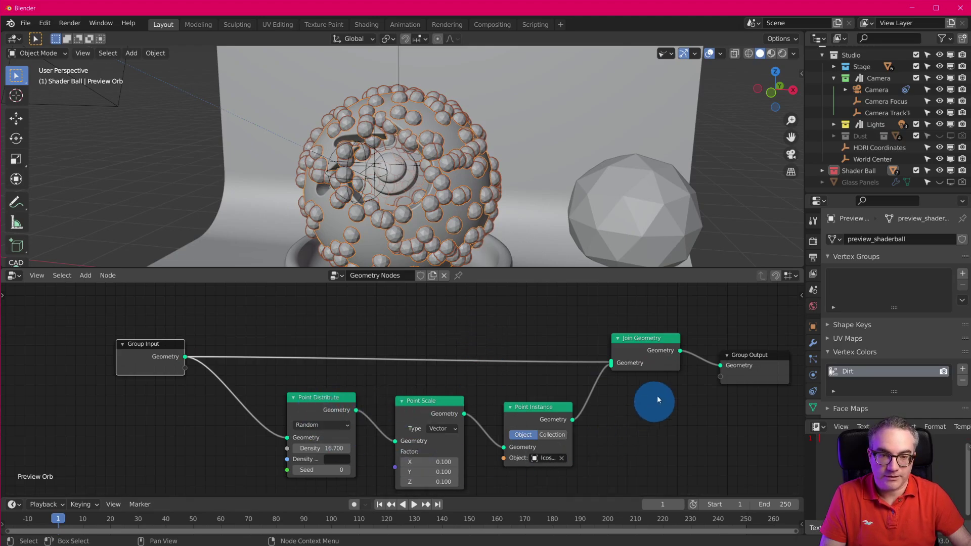
# Step: Orbit and zoom the viewport to inspect the instanced spheres on the orb
pyautogui.scroll(12, 465, 166)
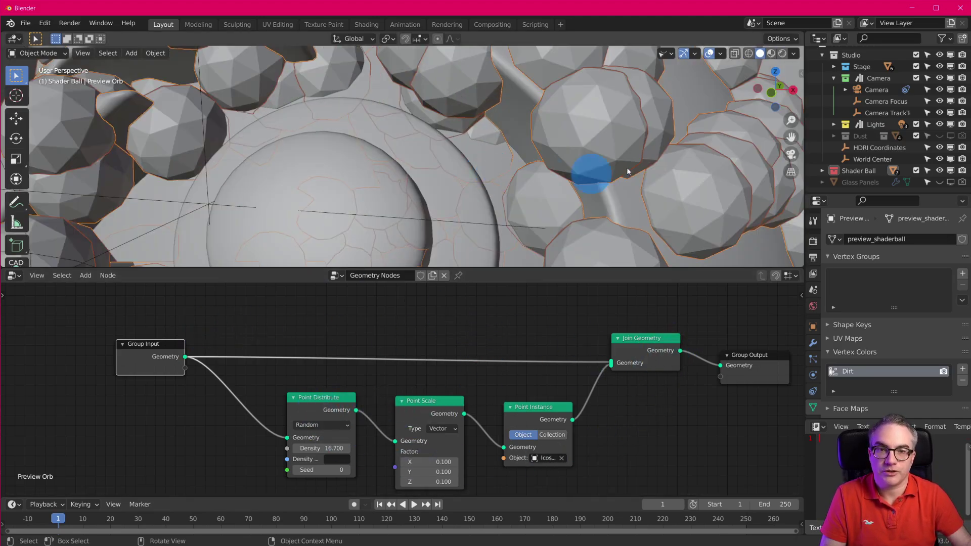
pyautogui.moveTo(414, 168); pyautogui.dragTo(389, 147, button='middle')
pyautogui.scroll(-8, 512, 169)
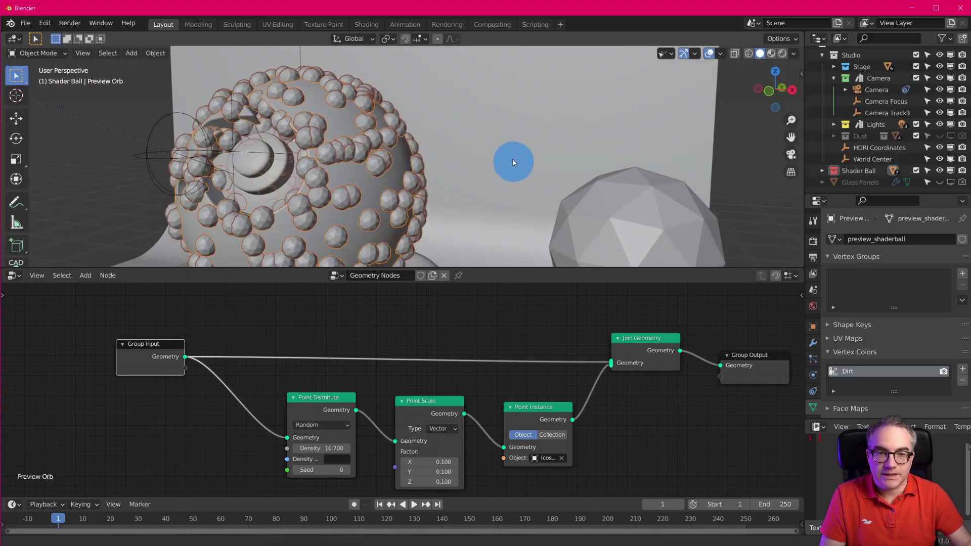
pyautogui.keyDown('ctrl'); pyautogui.moveTo(644, 221); pyautogui.dragTo(436, 192, button='middle'); pyautogui.keyUp('ctrl')
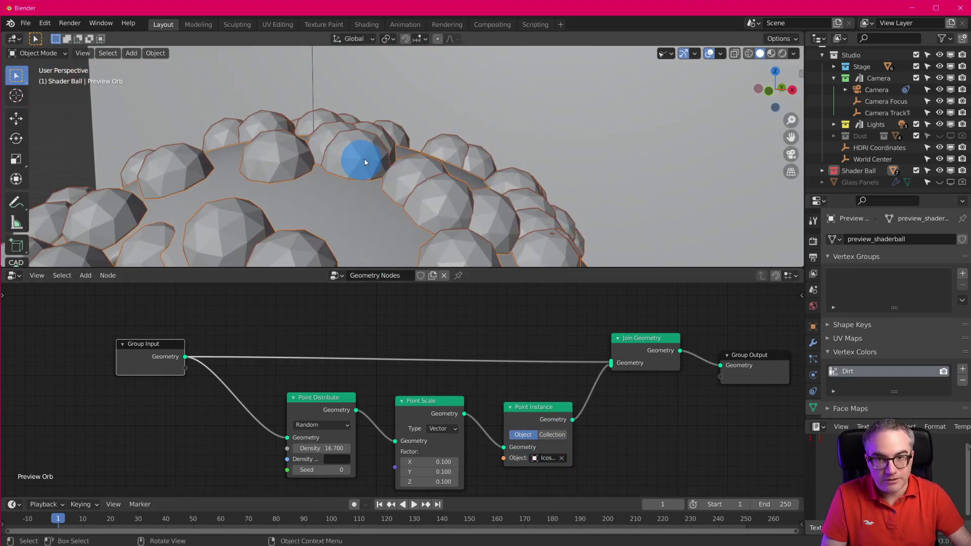
pyautogui.keyDown('ctrl'); pyautogui.moveTo(356, 187); pyautogui.dragTo(299, 160, button='middle'); pyautogui.keyUp('ctrl')
pyautogui.keyDown('ctrl'); pyautogui.moveTo(539, 188); pyautogui.dragTo(424, 137, button='middle'); pyautogui.keyUp('ctrl')
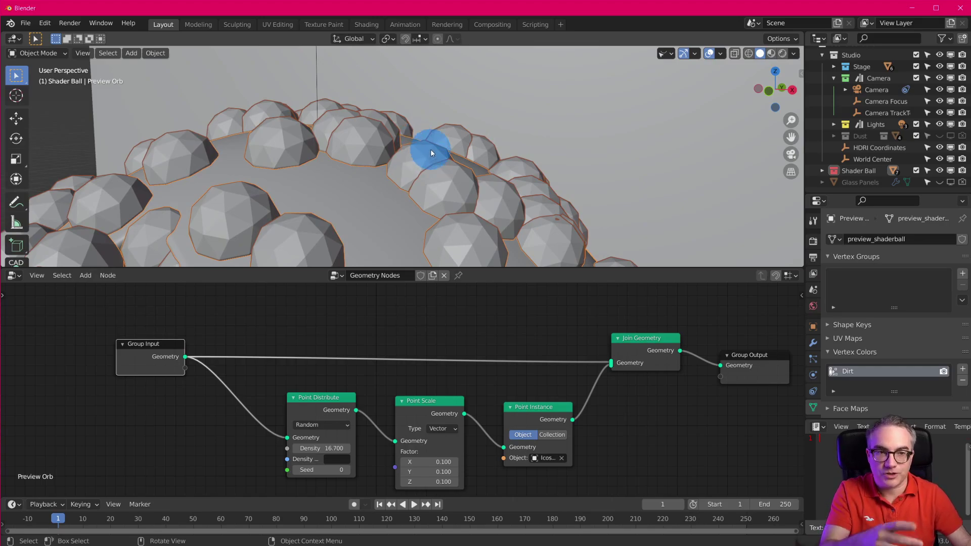
pyautogui.keyDown('ctrl'); pyautogui.moveTo(389, 176); pyautogui.dragTo(521, 232, button='middle'); pyautogui.keyUp('ctrl')
# Step: Move Group Input, Point Distribute, Point Scale and Point Instance closer together
pyautogui.click(306, 376)
pyautogui.moveTo(143, 342); pyautogui.dragTo(52, 342)
pyautogui.click(323, 398)
pyautogui.moveTo(322, 399); pyautogui.dragTo(175, 393)
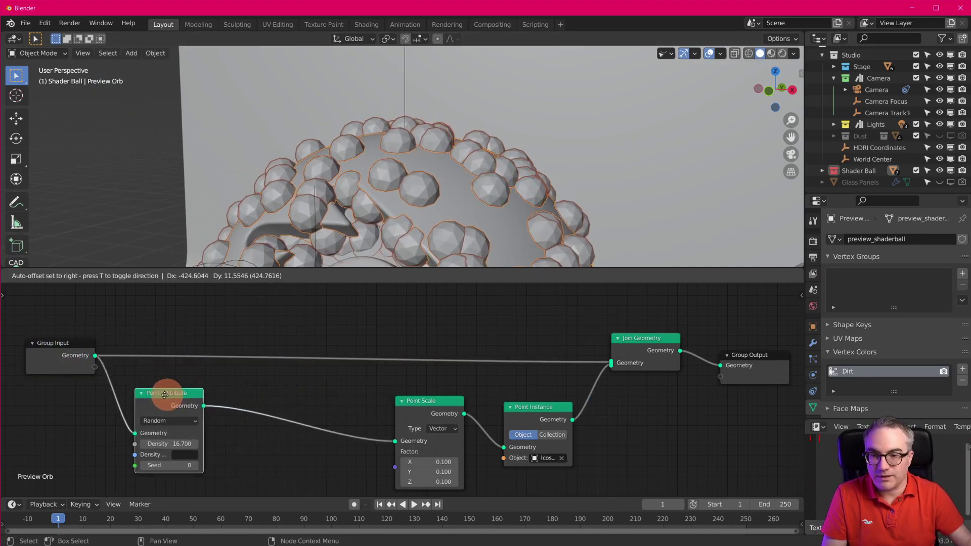
pyautogui.moveTo(438, 403); pyautogui.dragTo(274, 391)
pyautogui.click(546, 406)
pyautogui.moveTo(546, 406)
pyautogui.mouseDown()
pyautogui.moveTo(379, 411)
pyautogui.moveTo(555, 403)
pyautogui.mouseUp()
# Step: Test a vector Point Translate between Point Scale and Point Instance, lifting spheres 0.14 m on Z
pyautogui.hotkey('shift', 'a')
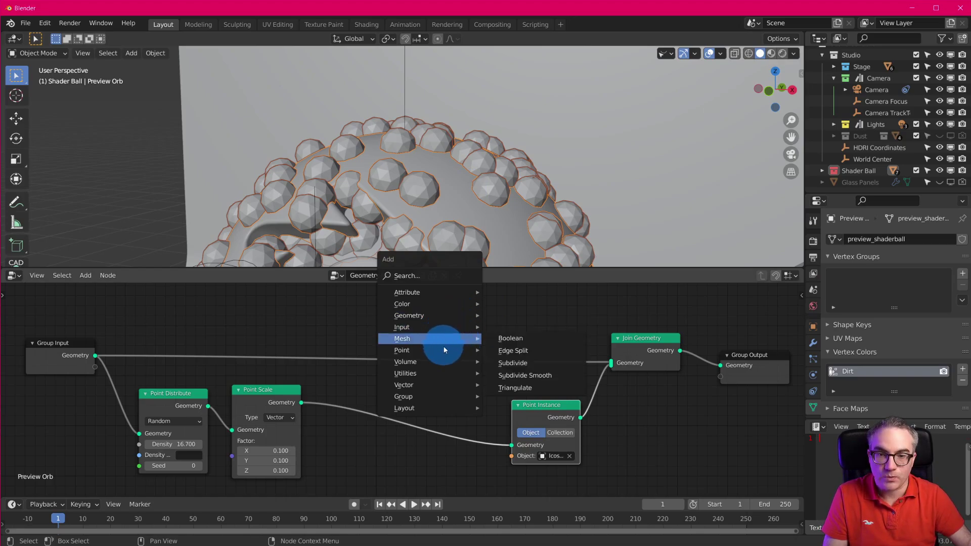
pyautogui.moveTo(444, 349)
pyautogui.click(554, 424)
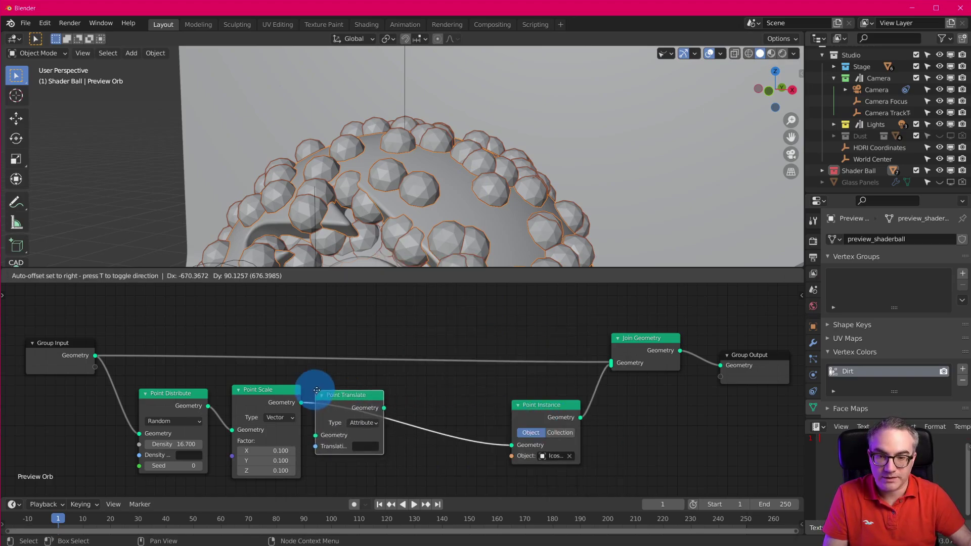
pyautogui.click(389, 426)
pyautogui.click(390, 427)
pyautogui.click(394, 447)
pyautogui.press('Home')
pyautogui.moveTo(391, 444); pyautogui.dragTo(407, 445)
pyautogui.moveTo(486, 197); pyautogui.dragTo(347, 102, button='middle')
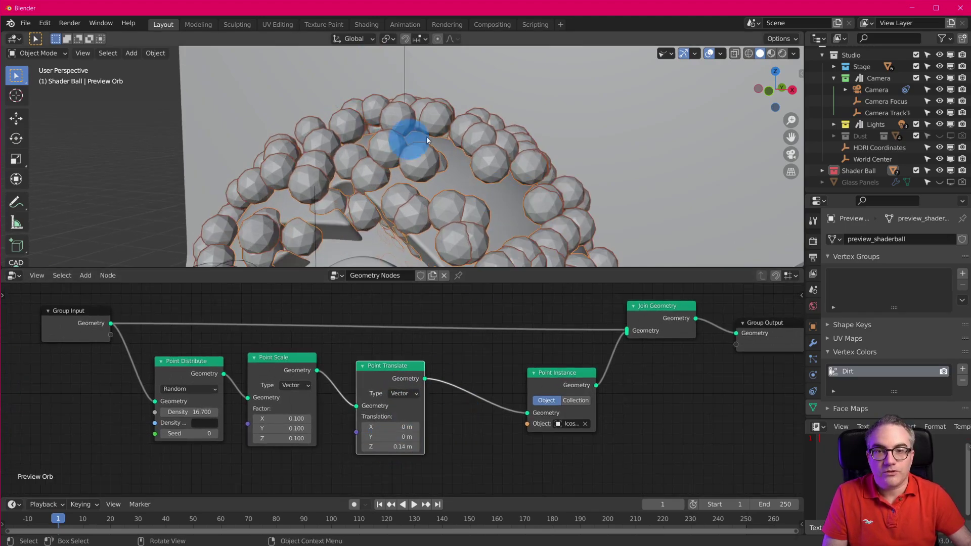
pyautogui.moveTo(435, 136); pyautogui.dragTo(398, 216, button='middle')
pyautogui.scroll(6, 440, 192)
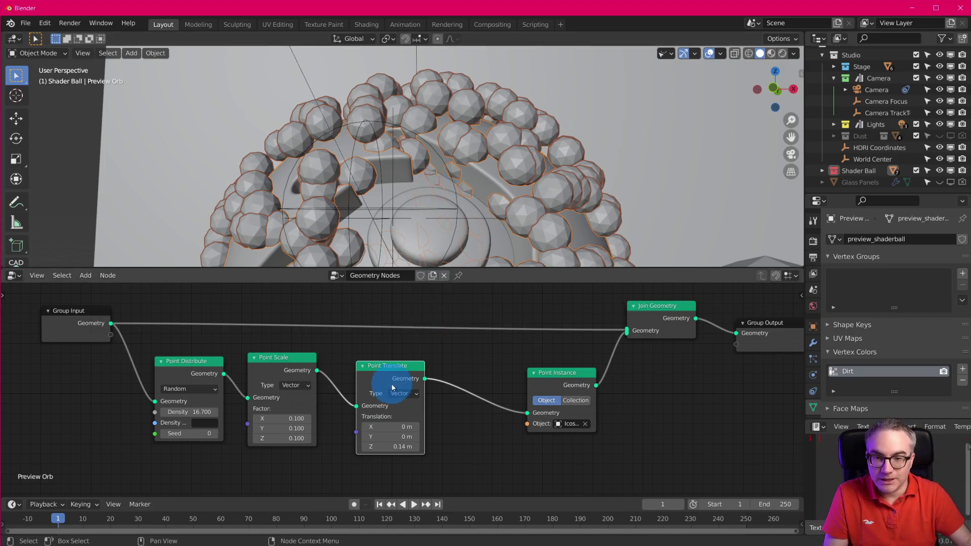
# Step: Delete Point Translate and reconnect Point Scale directly to Point Instance
pyautogui.press('x')
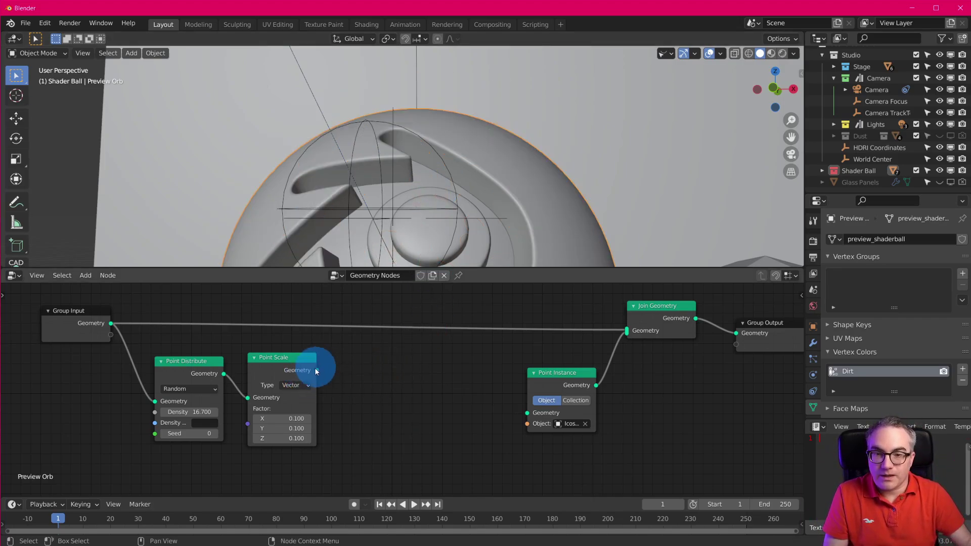
pyautogui.moveTo(317, 370); pyautogui.dragTo(531, 414)
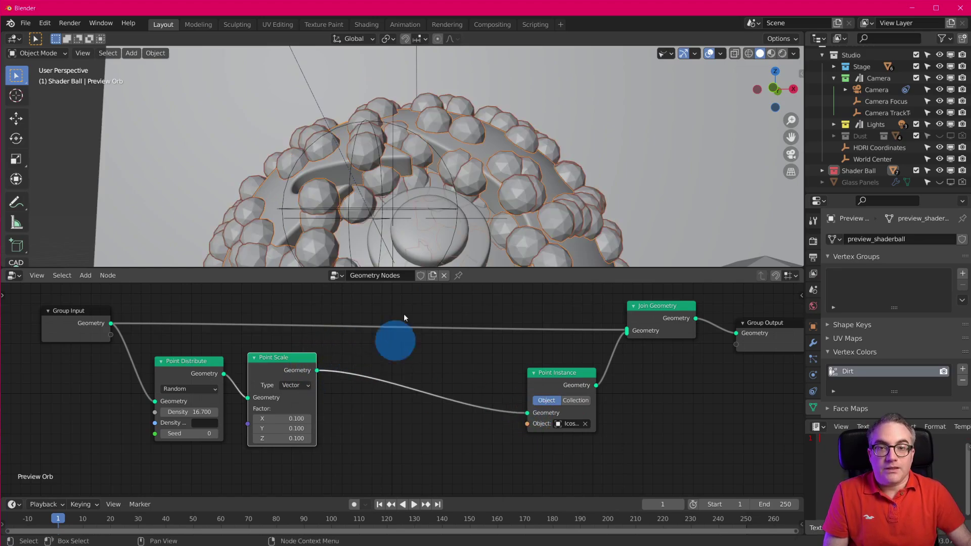
pyautogui.scroll(1, 441, 384)
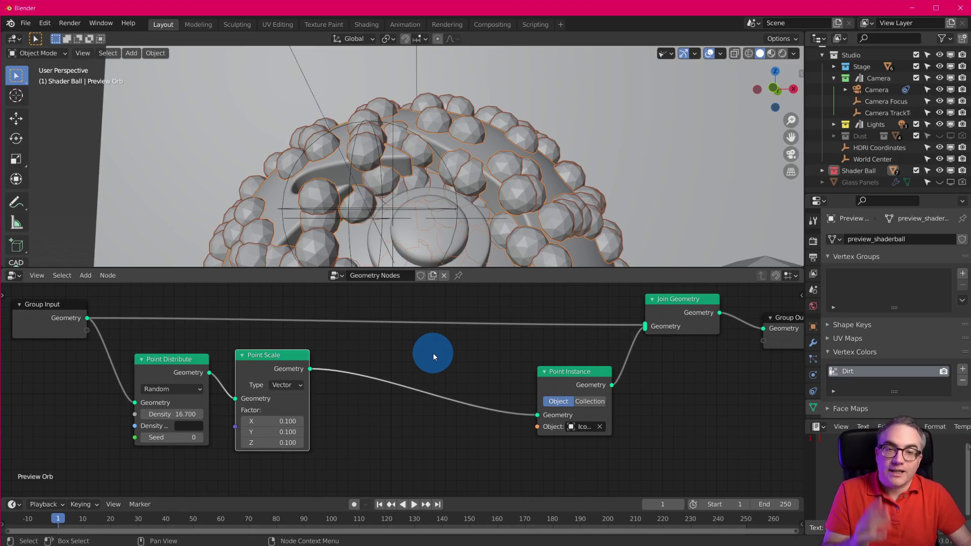
# Step: Insert an Attribute Vector Math node after Point Scale with input A set to normal
pyautogui.hotkey('shift', 'a')
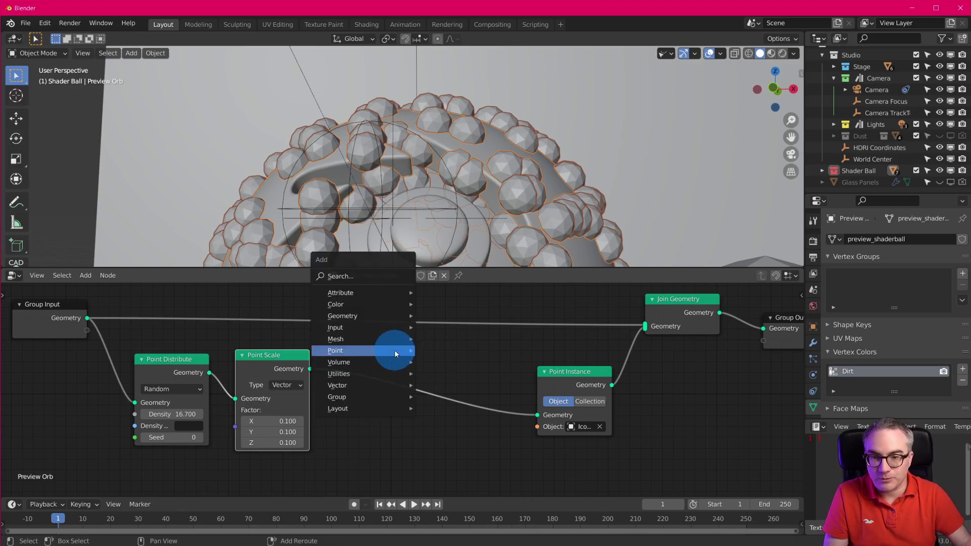
pyautogui.moveTo(395, 350)
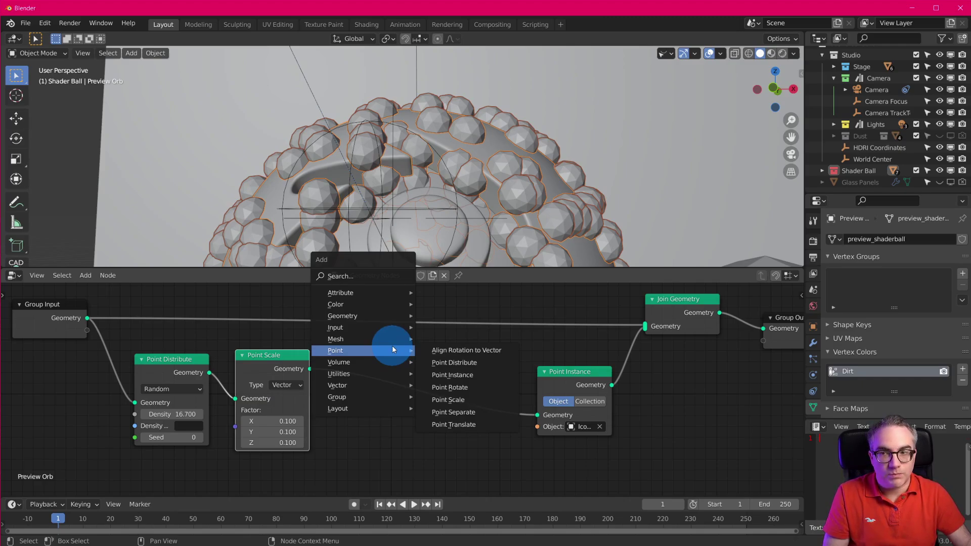
pyautogui.moveTo(381, 317)
pyautogui.moveTo(379, 292)
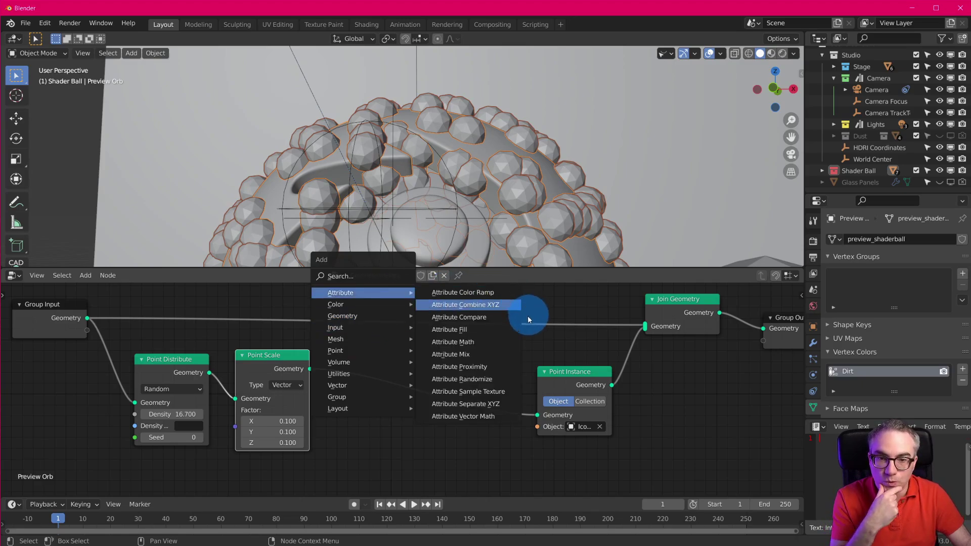
pyautogui.click(486, 415)
pyautogui.click(359, 339)
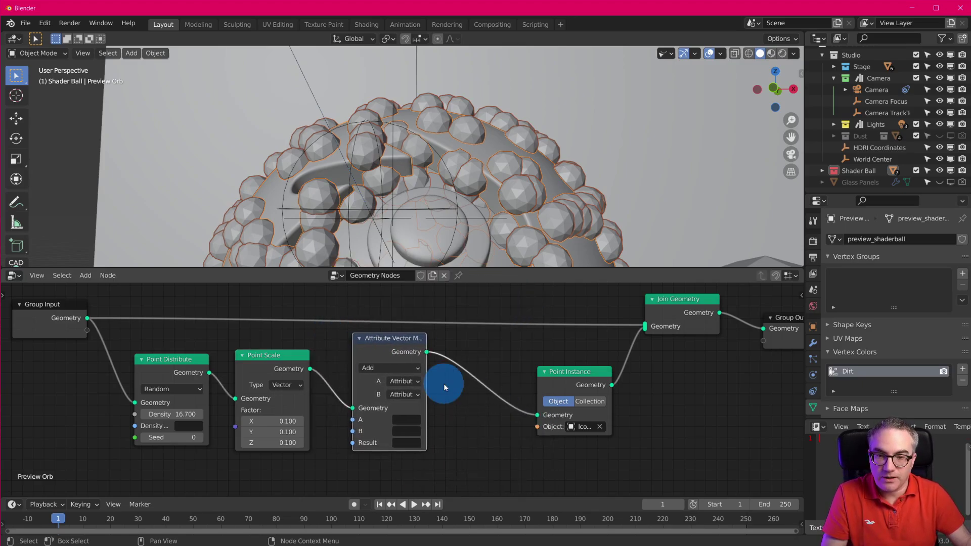
pyautogui.click(399, 422)
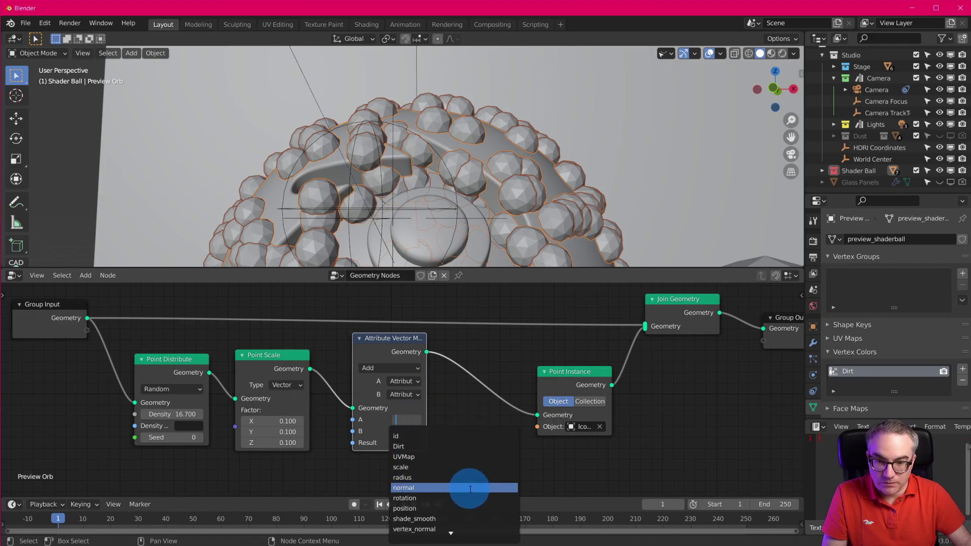
pyautogui.scroll(-1, 455, 519)
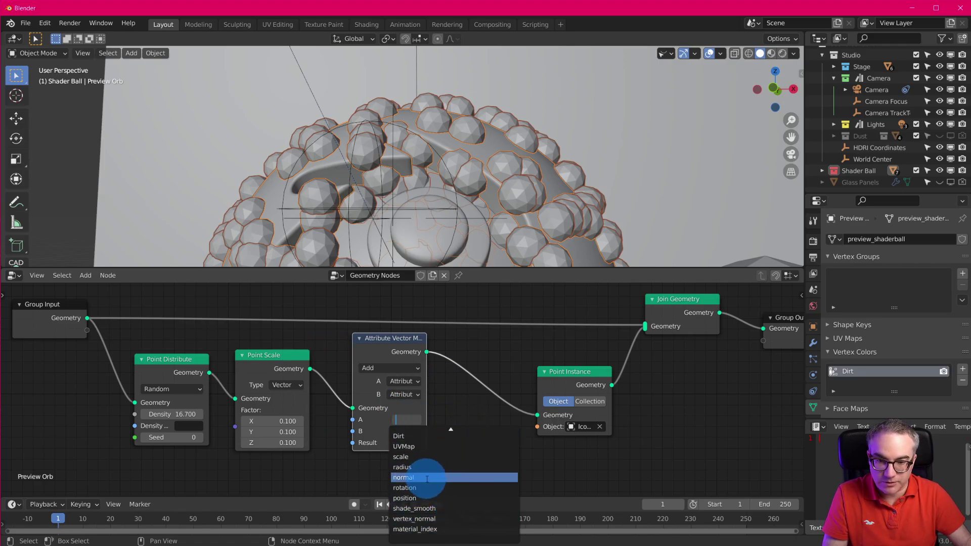
pyautogui.scroll(1, 425, 496)
pyautogui.click(427, 487)
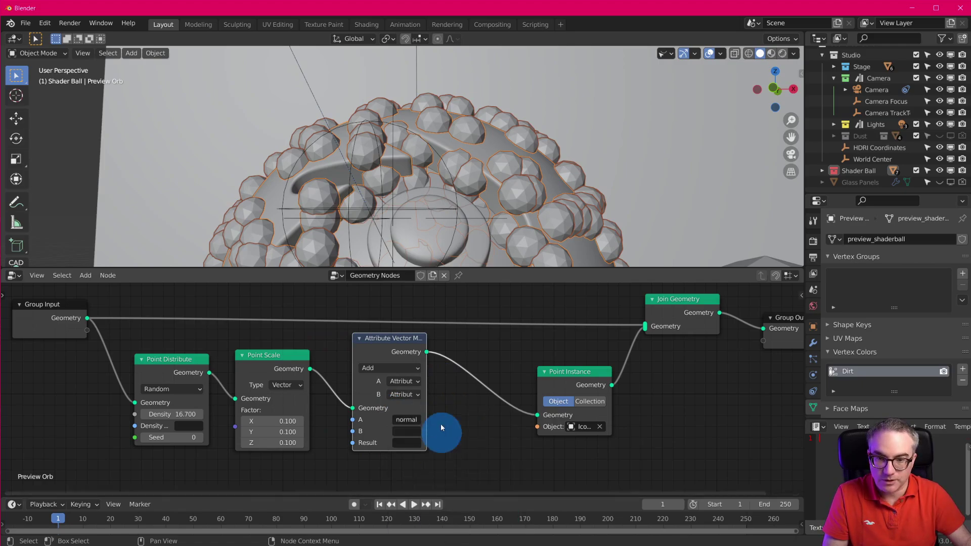
pyautogui.moveTo(390, 337); pyautogui.dragTo(379, 341)
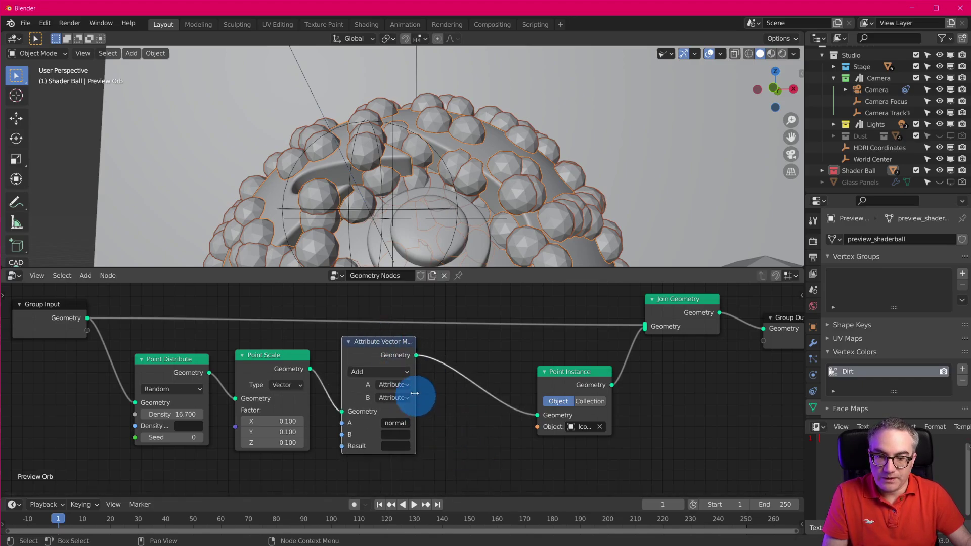
# Step: Make input B a plain vector, store the result in attribute 'p', and tidy the nodes
pyautogui.click(393, 398)
pyautogui.click(409, 422)
pyautogui.moveTo(485, 430); pyautogui.dragTo(488, 417, button='middle')
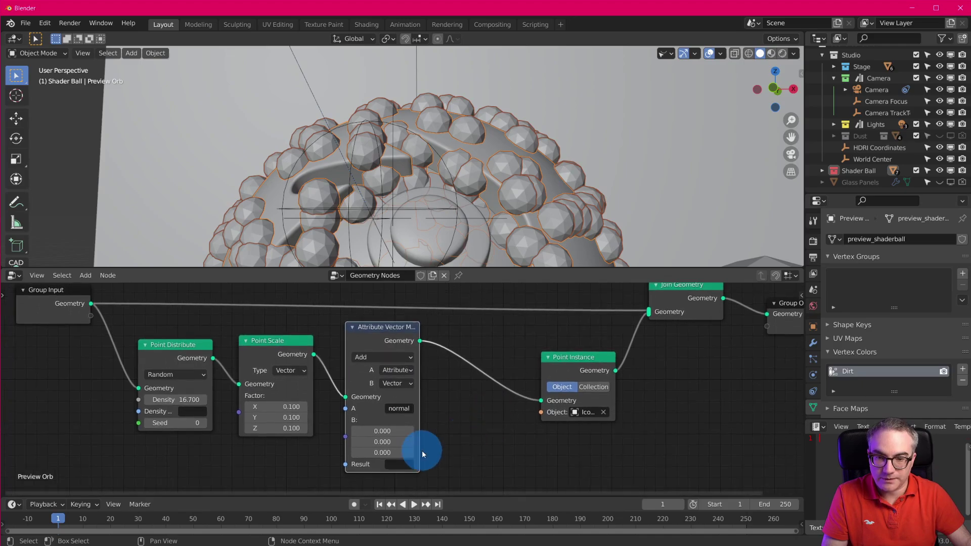
pyautogui.click(410, 464)
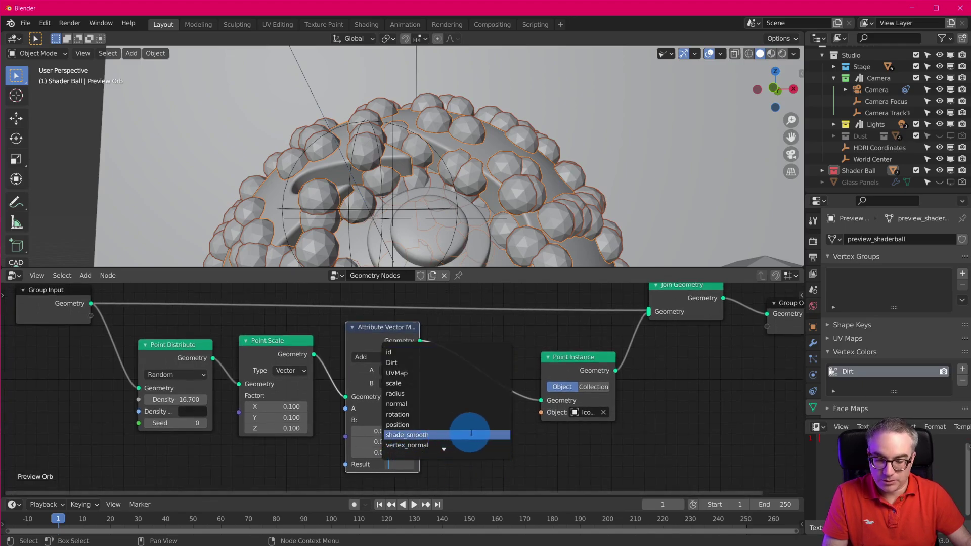
pyautogui.write('p')
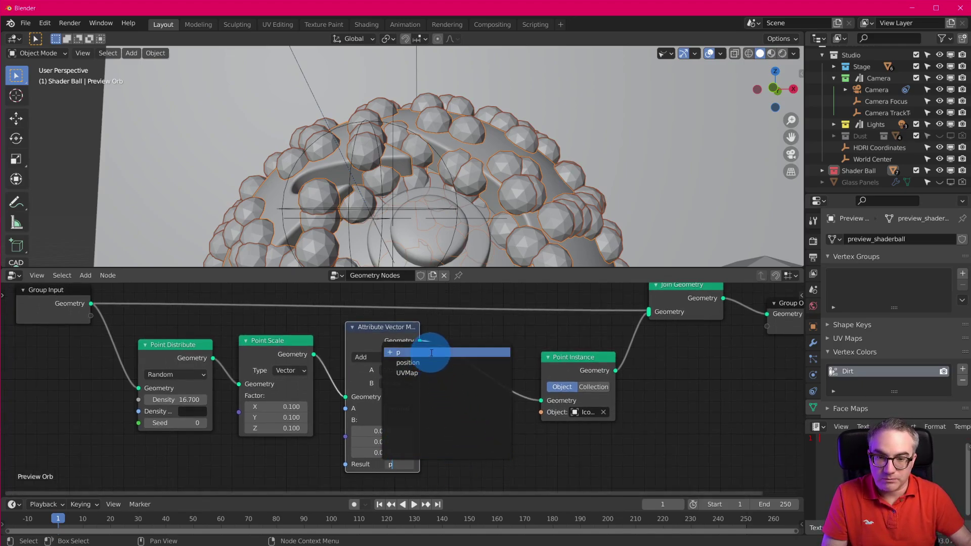
pyautogui.press('Return')
pyautogui.moveTo(400, 341); pyautogui.dragTo(410, 344)
pyautogui.moveTo(586, 358); pyautogui.dragTo(538, 347)
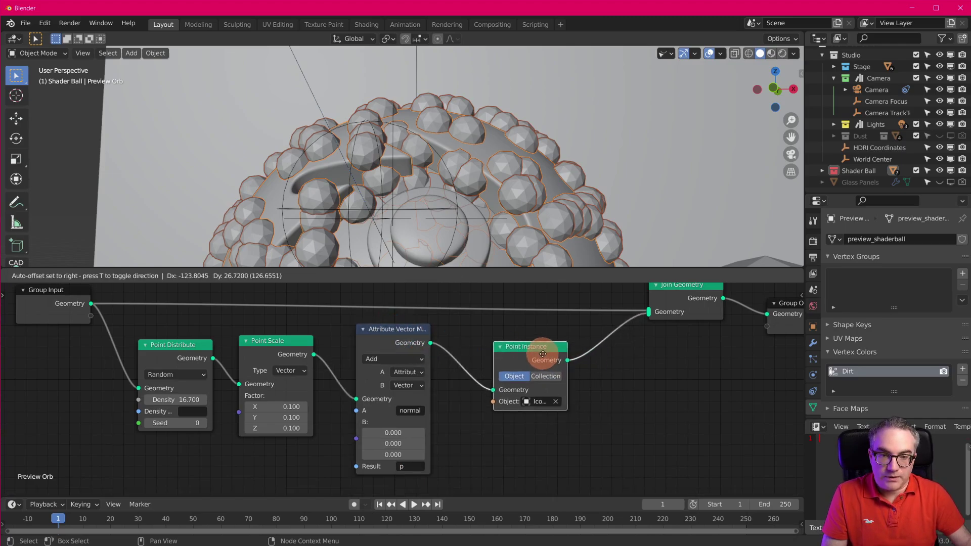
# Step: Add a vector-type Point Translate node before Point Instance
pyautogui.hotkey('shift', 'a')
pyautogui.moveTo(455, 390)
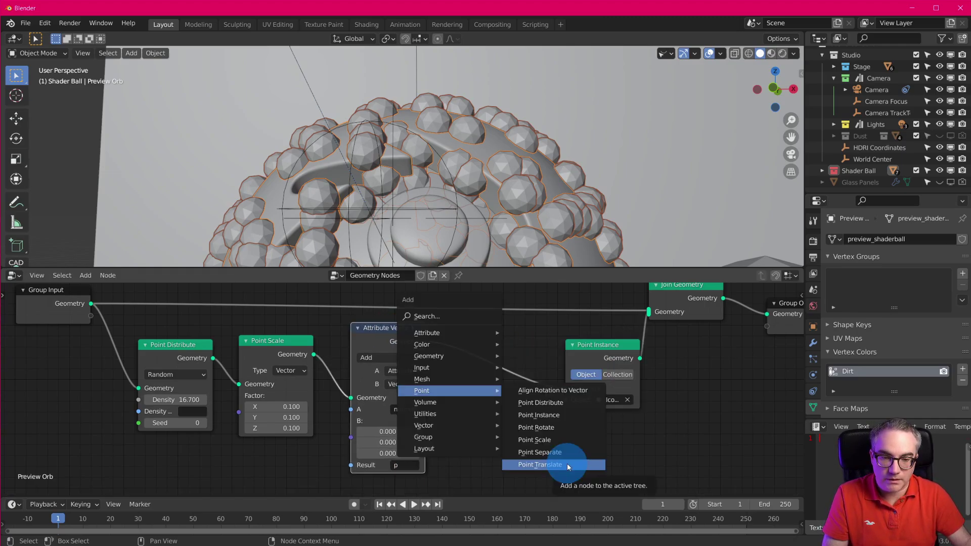
pyautogui.click(568, 466)
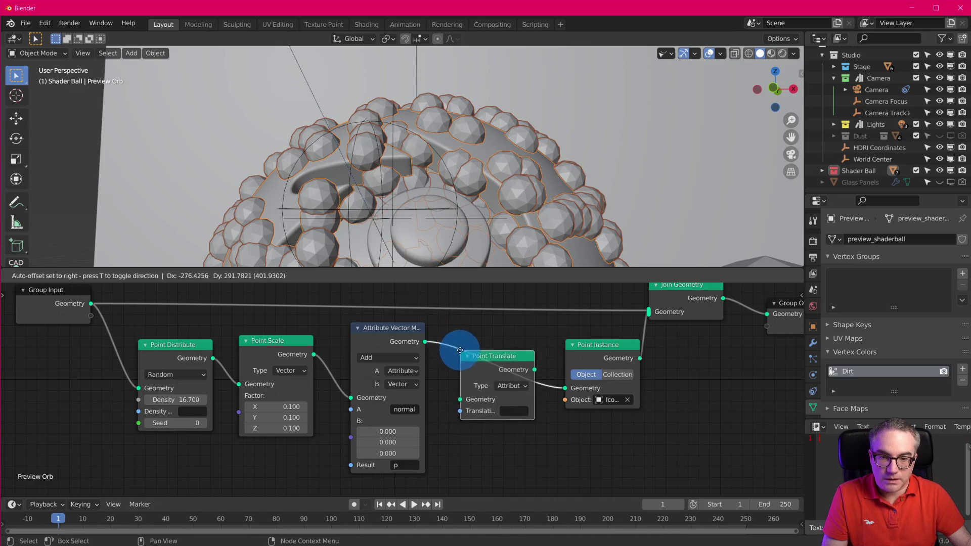
pyautogui.click(463, 348)
pyautogui.click(512, 382)
pyautogui.click(519, 408)
# Step: Switch Attribute Vector Math to Multiply with B set to 1 on all axes
pyautogui.click(387, 358)
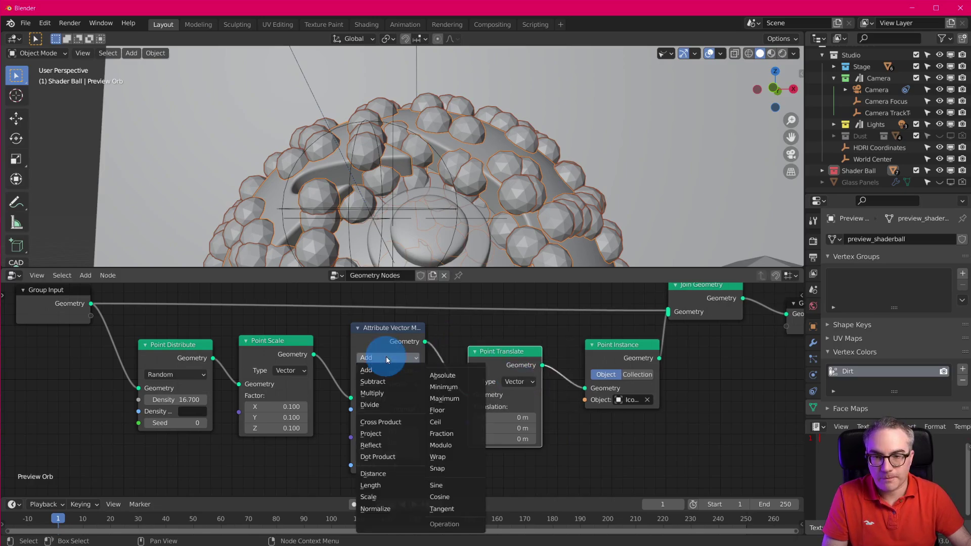
pyautogui.click(387, 392)
pyautogui.moveTo(401, 330); pyautogui.dragTo(406, 324)
pyautogui.moveTo(402, 449); pyautogui.dragTo(401, 425)
pyautogui.write('1')
pyautogui.press('Return')
# Step: Set Point Translate to Attribute type using 'p' as Translation, then inspect the spheres
pyautogui.click(504, 353)
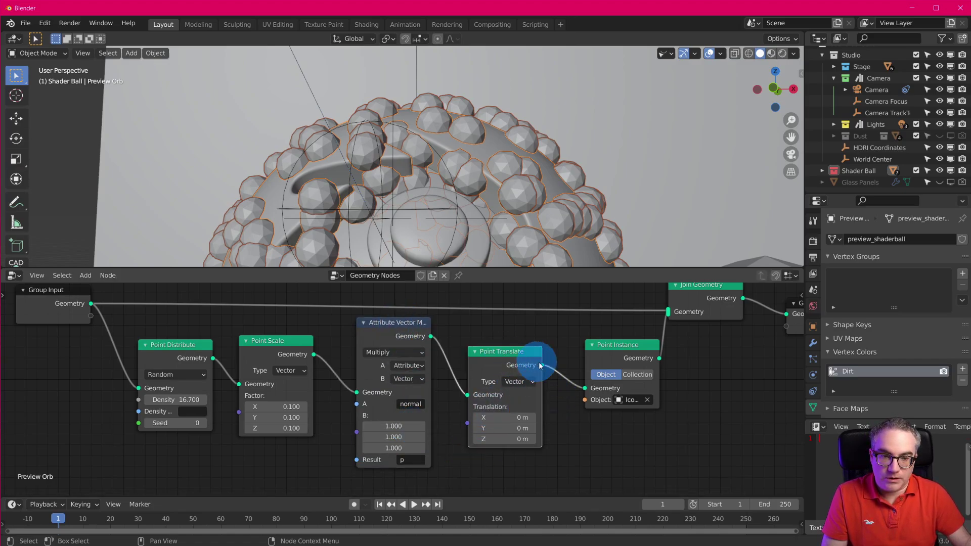
pyautogui.click(526, 381)
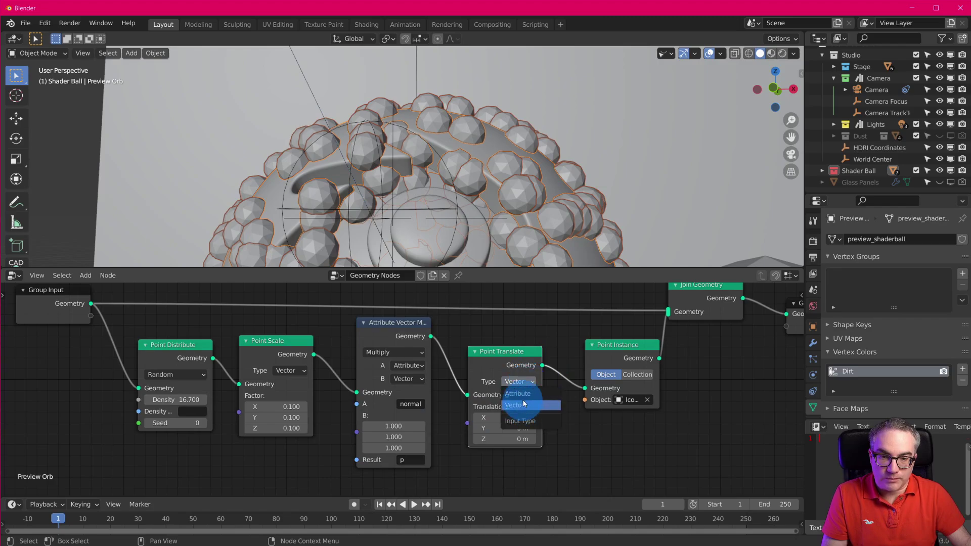
pyautogui.click(517, 394)
pyautogui.moveTo(506, 359); pyautogui.dragTo(509, 362)
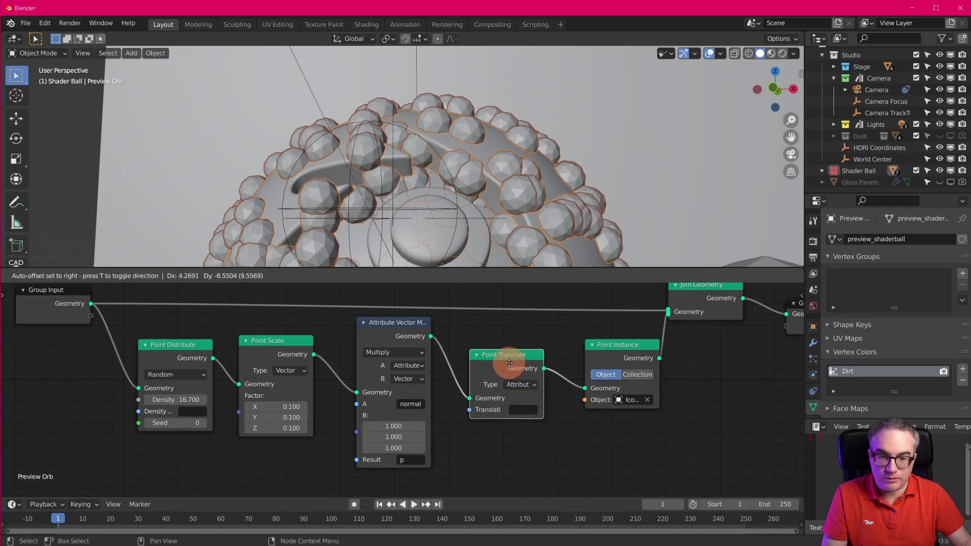
pyautogui.click(524, 409)
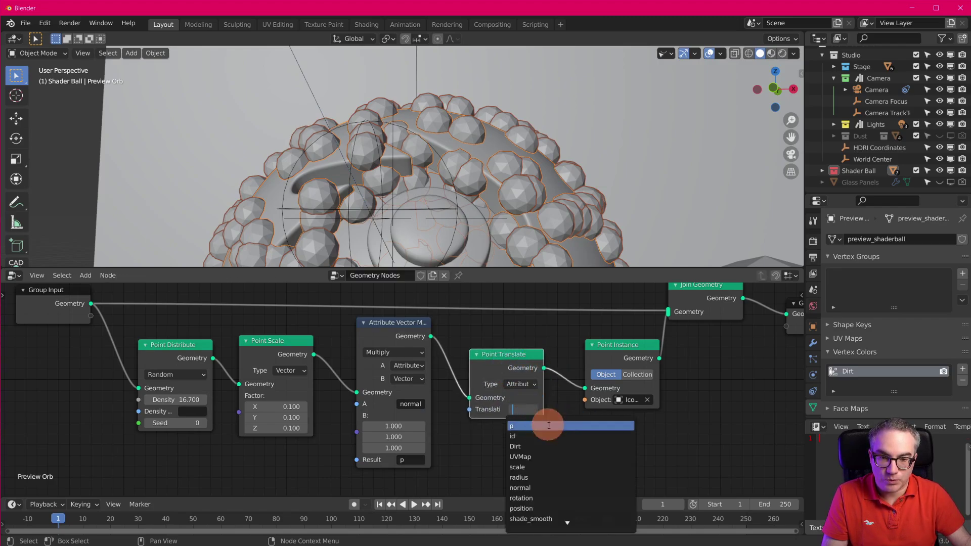
pyautogui.click(548, 425)
pyautogui.scroll(-5, 505, 193)
pyautogui.moveTo(520, 181); pyautogui.dragTo(411, 205, button='middle')
pyautogui.scroll(6, 458, 187)
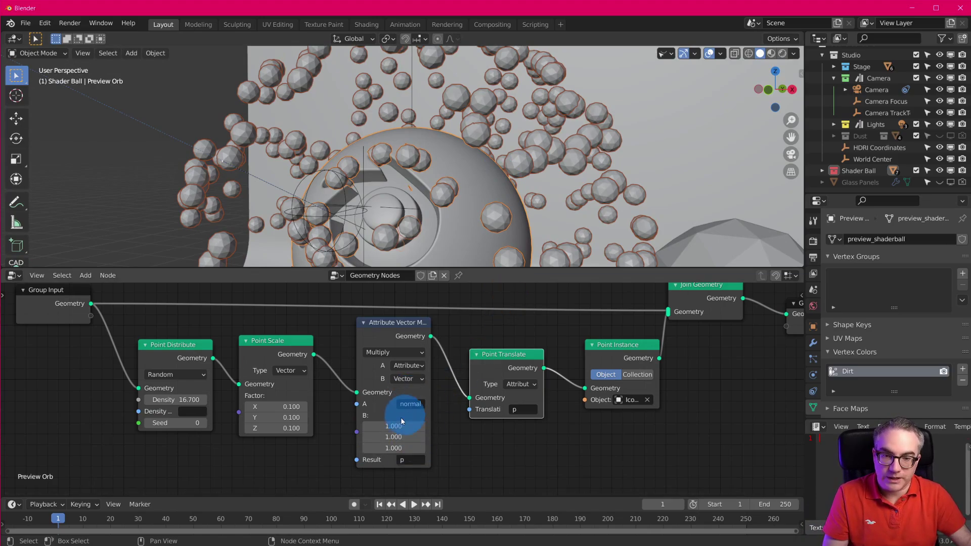
# Step: Set the Multiply B values to -1.8, then drag them to 0.110 and check the result
pyautogui.moveTo(398, 423)
pyautogui.mouseDown()
pyautogui.moveTo(394, 440)
pyautogui.moveTo(401, 422)
pyautogui.mouseUp()
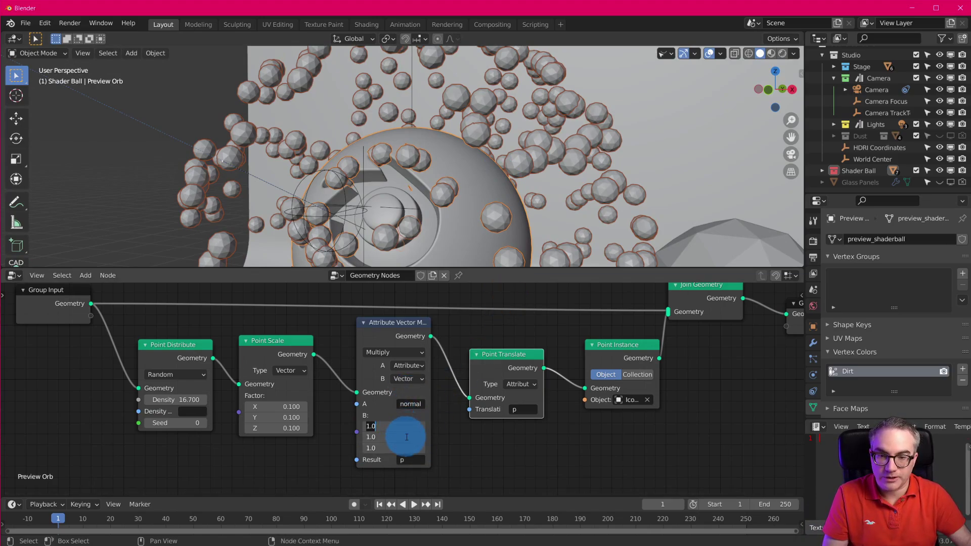
pyautogui.write('-1.8')
pyautogui.press('Return')
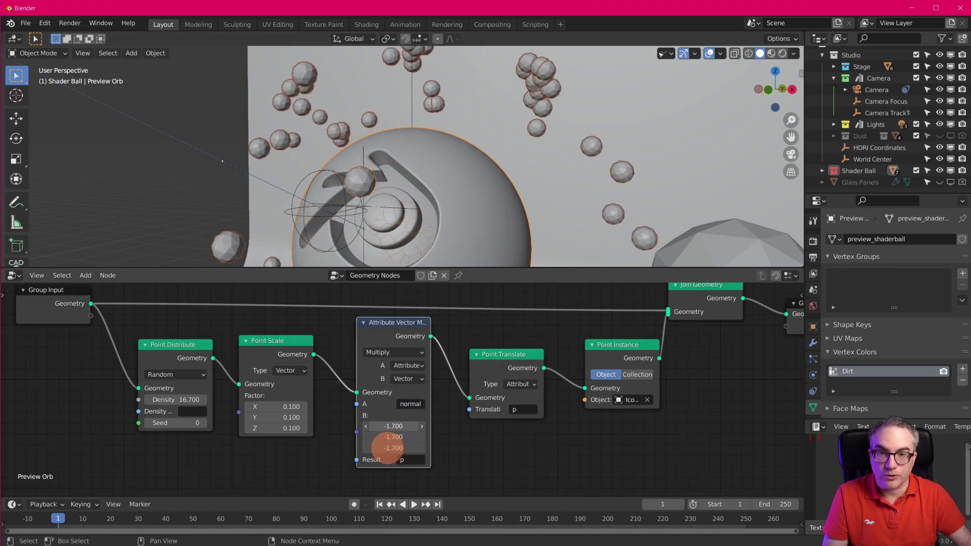
pyautogui.moveTo(388, 447); pyautogui.dragTo(361, 447)
pyautogui.moveTo(511, 180); pyautogui.dragTo(562, 193, button='middle')
pyautogui.scroll(3, 493, 212)
pyautogui.scroll(-5, 562, 196)
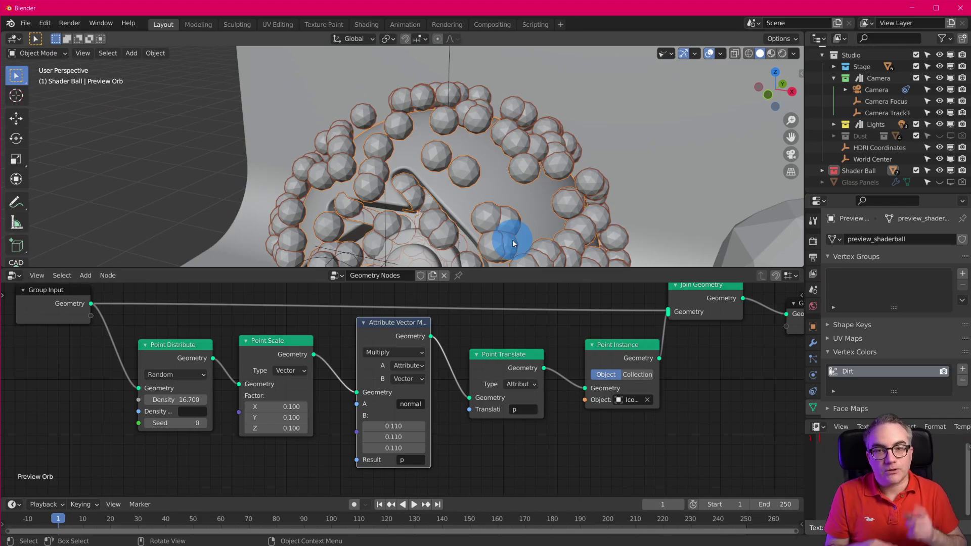
pyautogui.press('KP_Decimal')
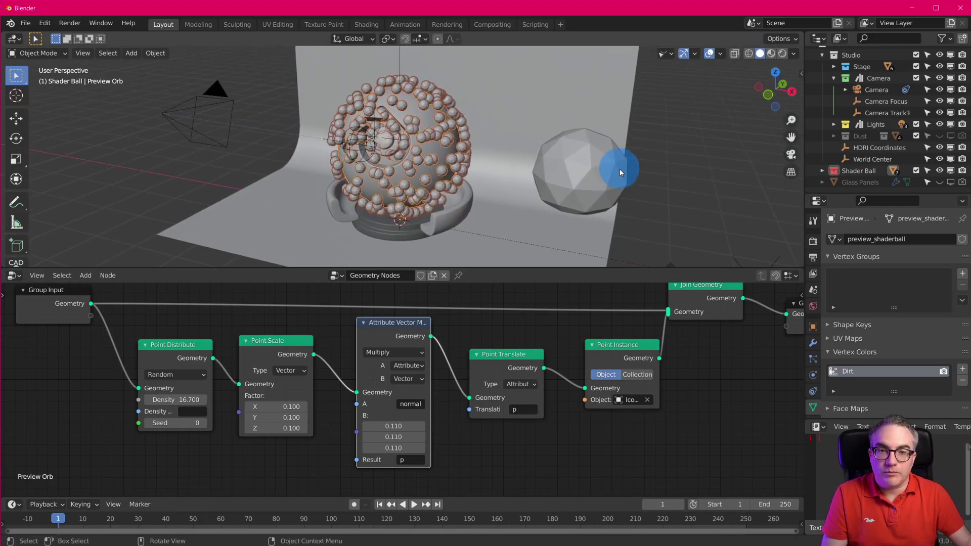
# Step: Delete the icosphere and add a new plane placed off to the right side
pyautogui.click(620, 169)
pyautogui.press('x')
pyautogui.click(541, 175)
pyautogui.hotkey('shift', 'a')
pyautogui.moveTo(571, 171)
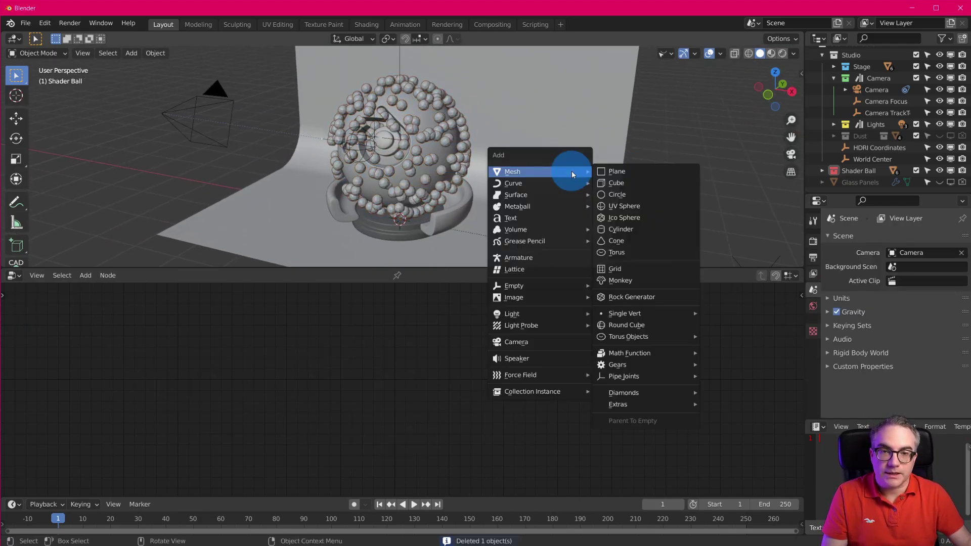
pyautogui.click(656, 178)
pyautogui.press('g')
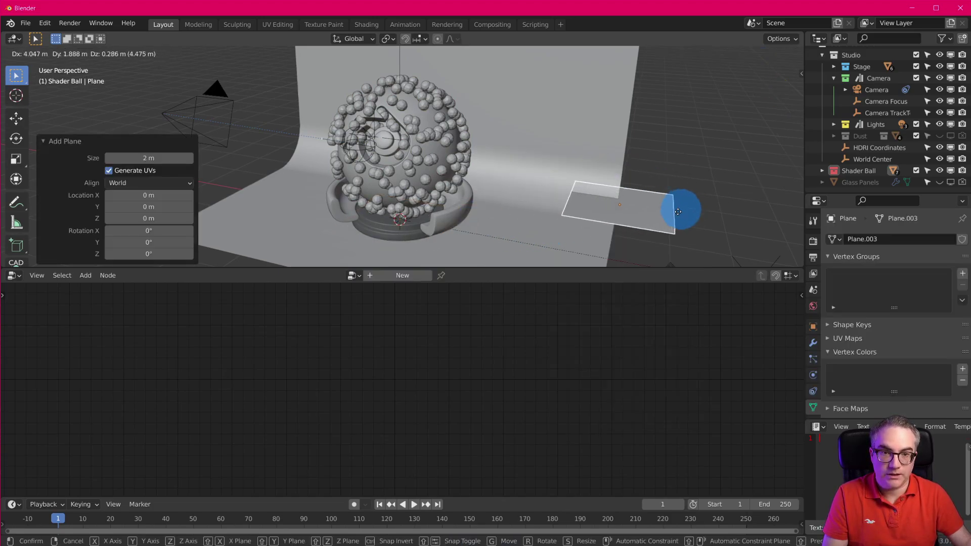
pyautogui.click(657, 217)
# Step: Set Preview Orb's Point Instance object to the new Plane instead of the icosphere
pyautogui.scroll(4, 456, 184)
pyautogui.click(474, 129)
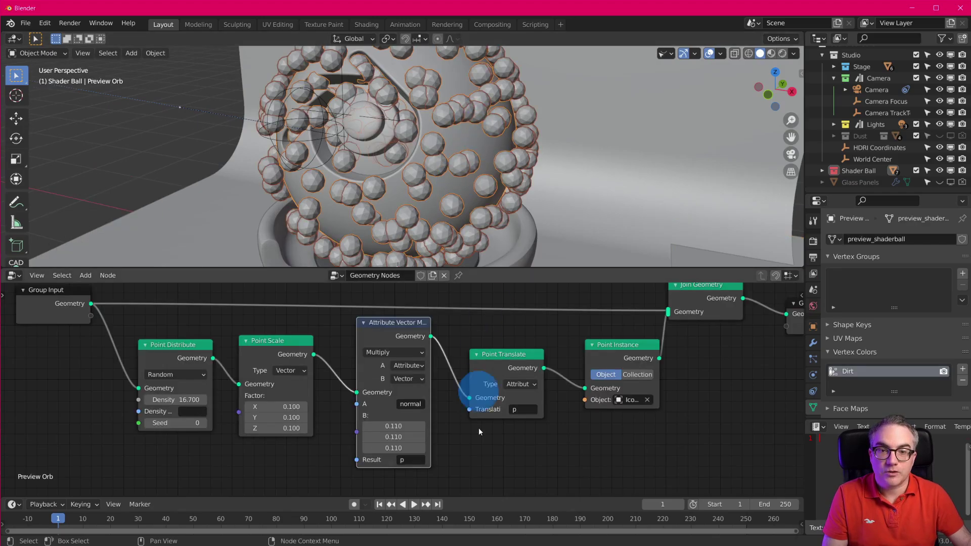
pyautogui.click(689, 402)
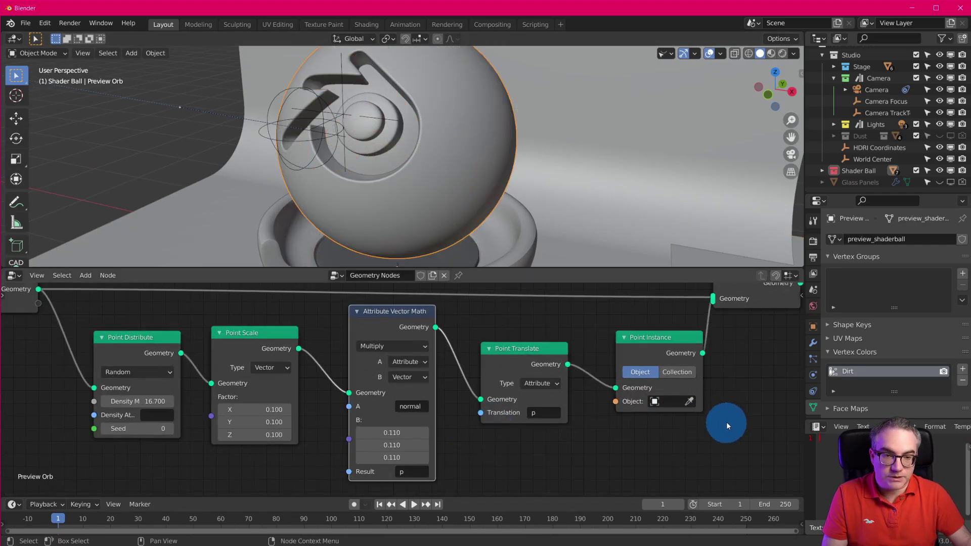
pyautogui.moveTo(726, 421); pyautogui.dragTo(689, 432, button='middle')
pyautogui.click(610, 363)
pyautogui.moveTo(691, 214)
pyautogui.mouseDown(button='middle')
pyautogui.moveTo(554, 232)
pyautogui.moveTo(508, 180)
pyautogui.moveTo(553, 169)
pyautogui.moveTo(614, 181)
pyautogui.moveTo(544, 173)
pyautogui.moveTo(611, 216)
pyautogui.moveTo(636, 190)
pyautogui.mouseUp(button='middle')
pyautogui.click(655, 409)
pyautogui.click(690, 218)
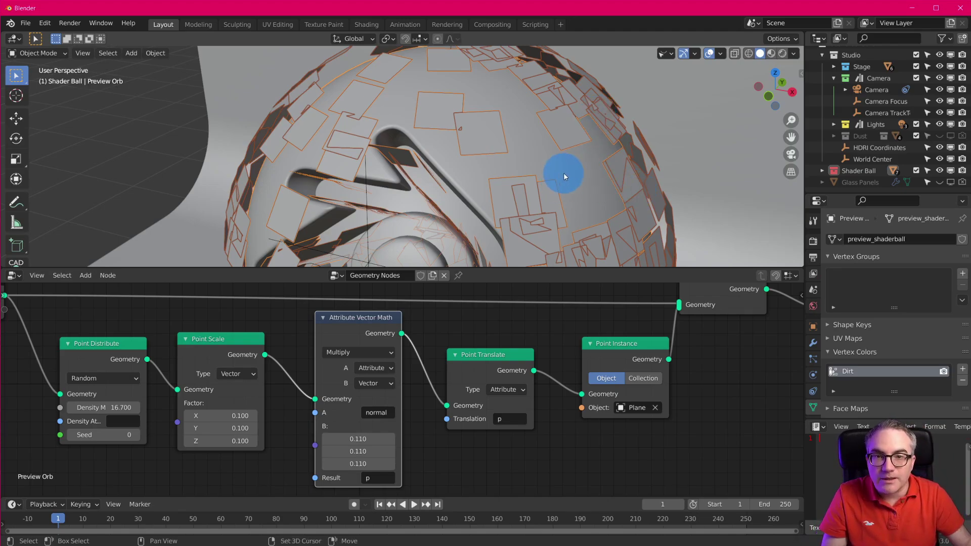
# Step: Frame and enlarge the whole geometry node tree in the node editor
pyautogui.moveTo(563, 172); pyautogui.dragTo(554, 204, button='middle')
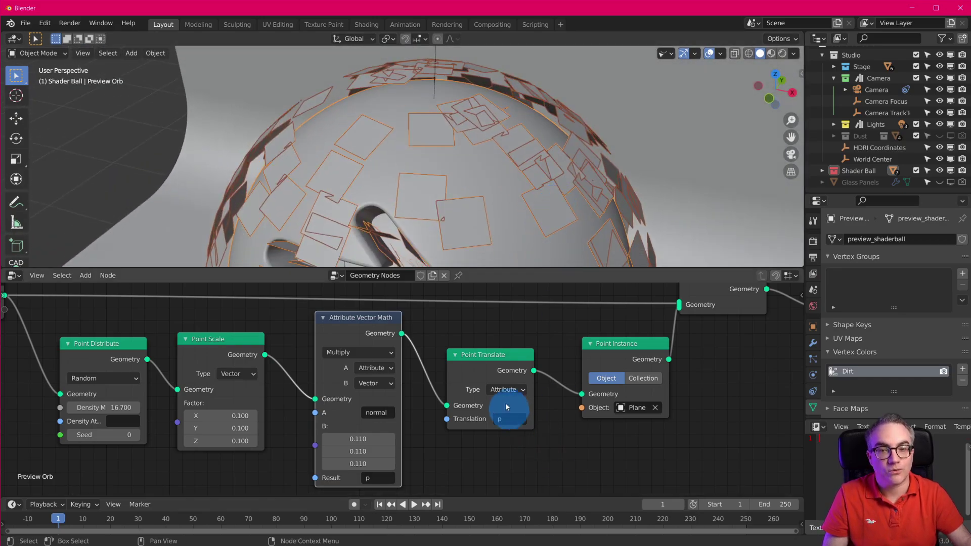
pyautogui.press('Home')
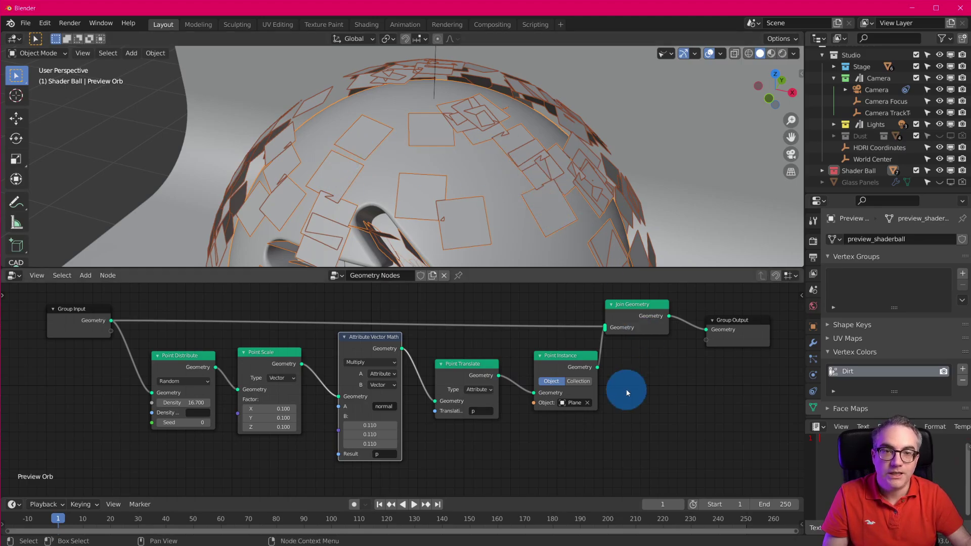
pyautogui.moveTo(564, 366); pyautogui.dragTo(663, 414, button='middle')
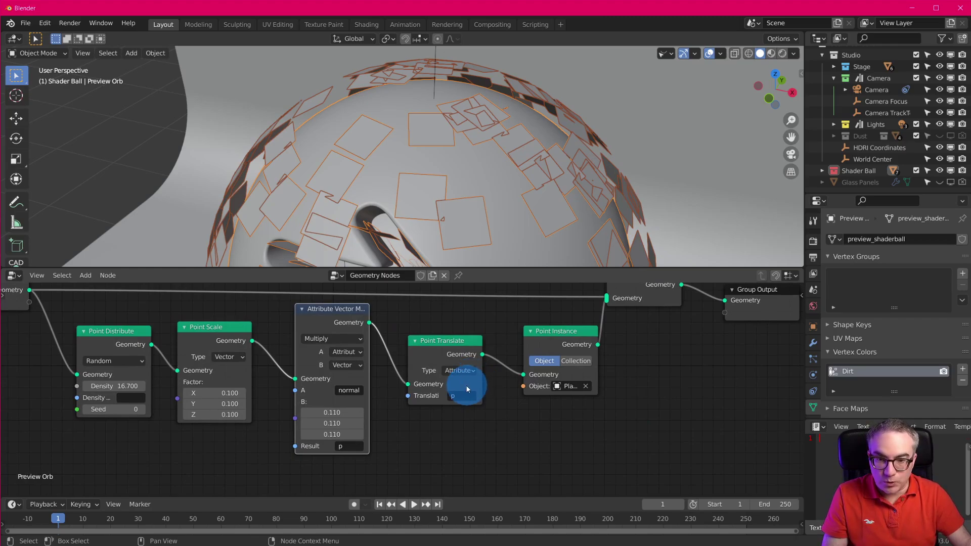
pyautogui.click(410, 370)
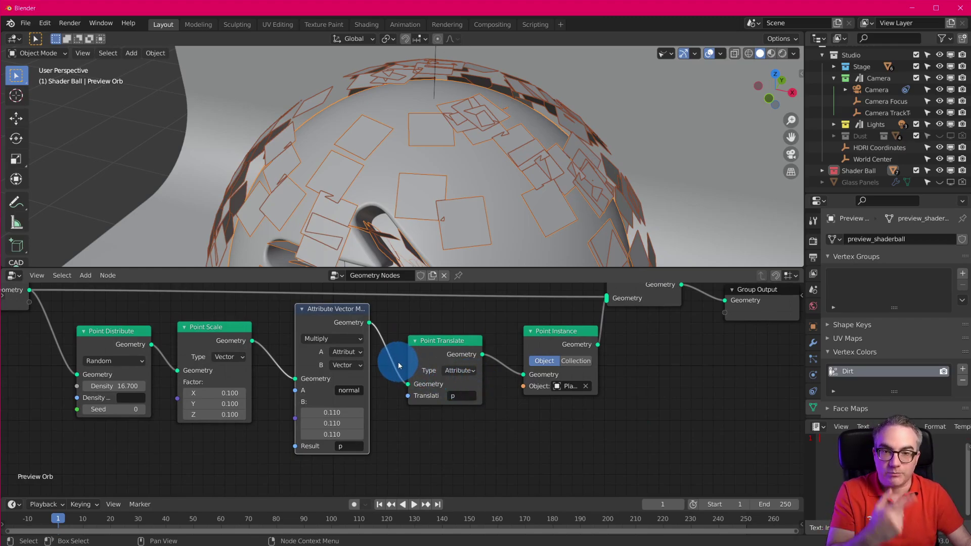
pyautogui.click(455, 349)
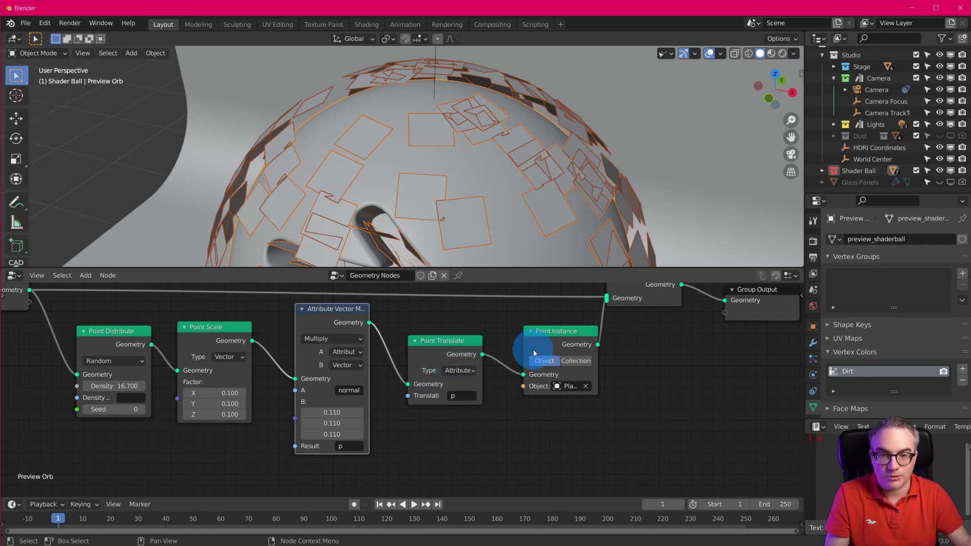
pyautogui.press('Home')
# Step: Move the Point Instance, Join Geometry and Group Output nodes to the right
pyautogui.moveTo(731, 404); pyautogui.dragTo(420, 302)
pyautogui.moveTo(429, 351)
pyautogui.mouseDown()
pyautogui.moveTo(455, 356)
pyautogui.moveTo(413, 358)
pyautogui.mouseUp()
pyautogui.moveTo(496, 421)
pyautogui.mouseDown()
pyautogui.moveTo(657, 338)
pyautogui.moveTo(678, 310)
pyautogui.mouseUp()
pyautogui.moveTo(592, 309); pyautogui.dragTo(687, 318)
pyautogui.scroll(3, 490, 383)
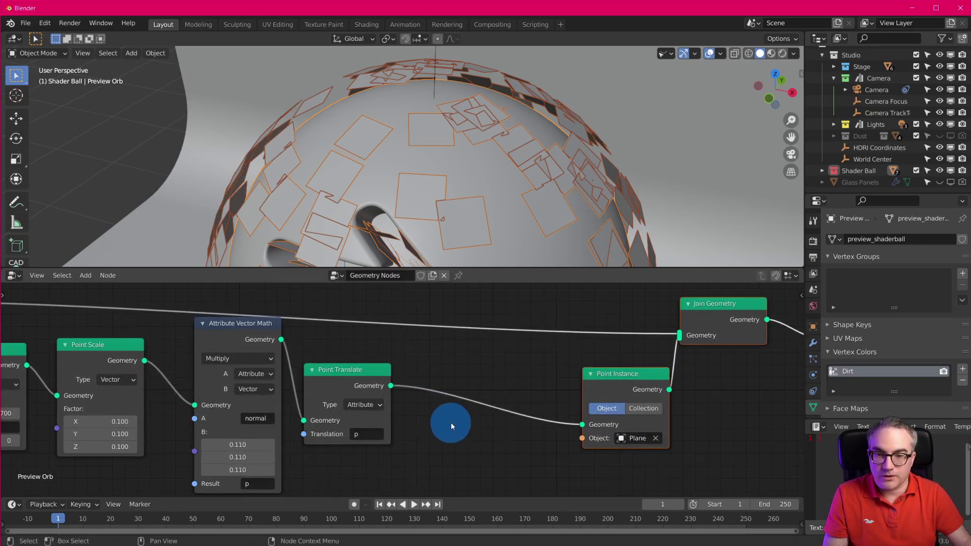
# Step: Insert a Point Rotate node between Point Translate and Point Instance
pyautogui.hotkey('shift', 'a')
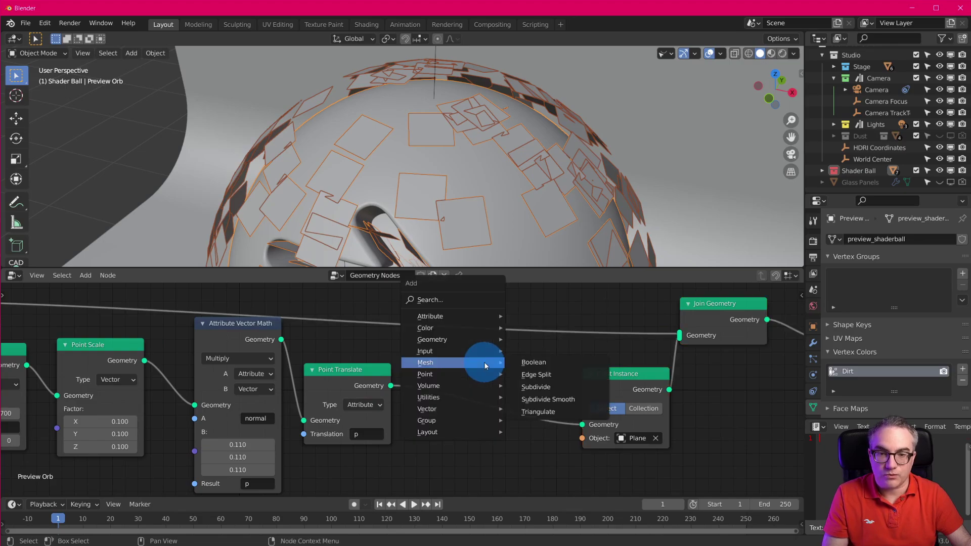
pyautogui.moveTo(467, 376)
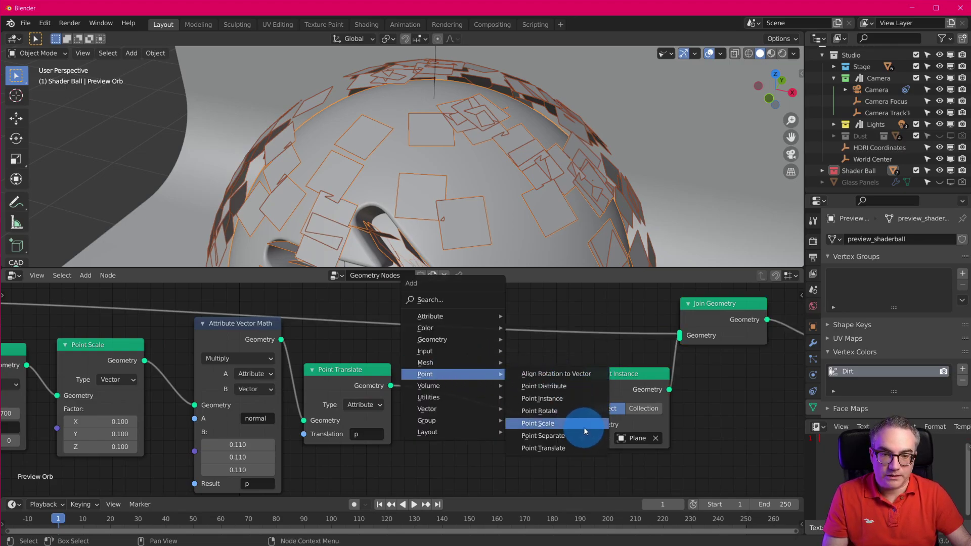
pyautogui.click(579, 413)
pyautogui.click(434, 348)
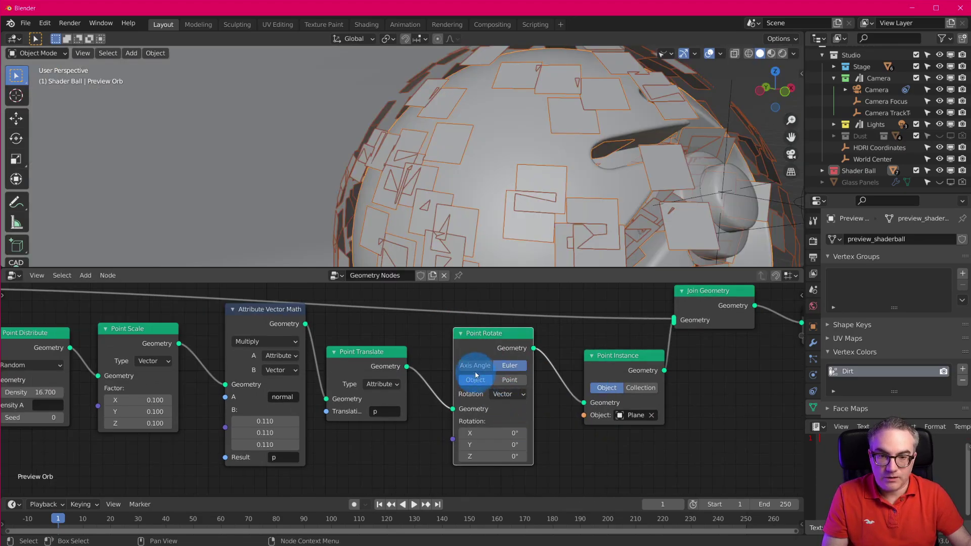
# Step: Set Point Rotate to Axis Angle, with the axis taken from the 'normal' attribute
pyautogui.click(474, 366)
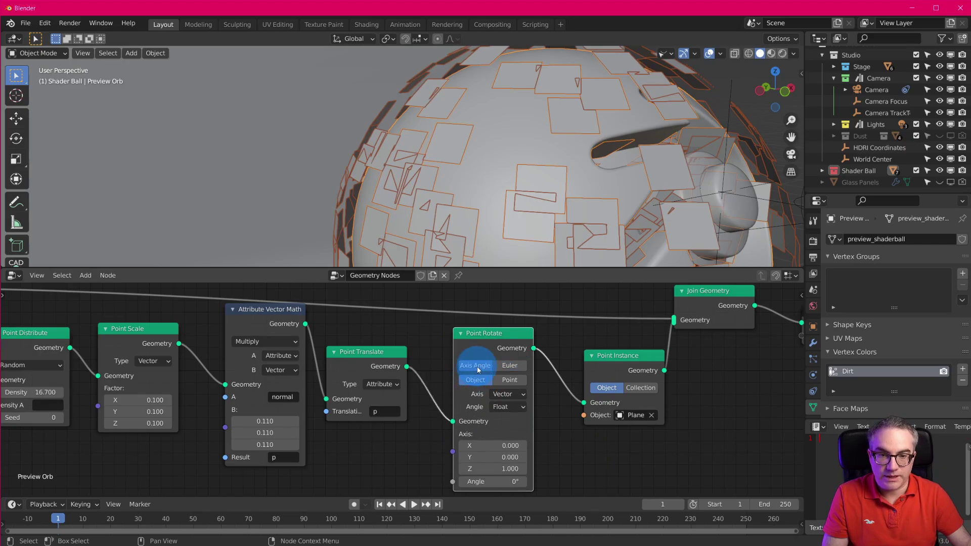
pyautogui.click(516, 393)
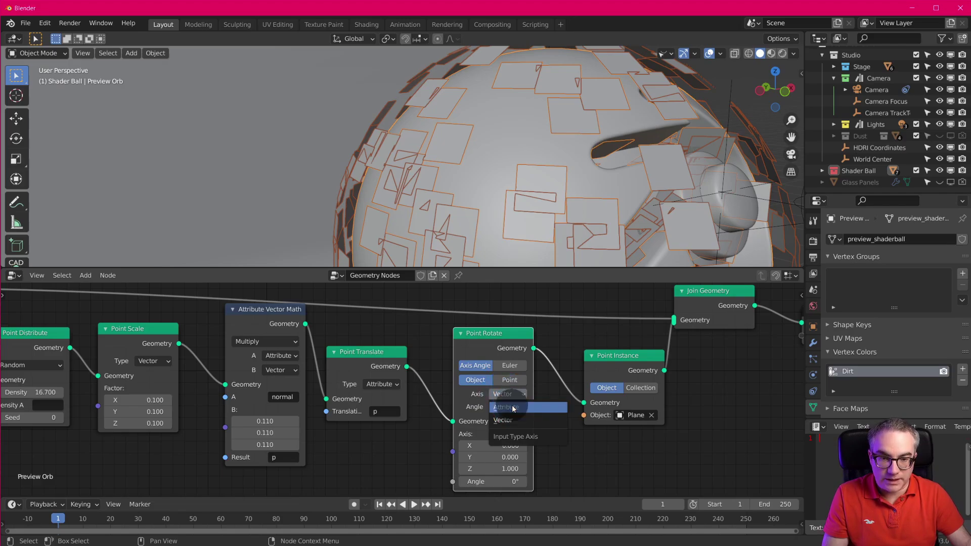
pyautogui.click(504, 407)
pyautogui.click(503, 436)
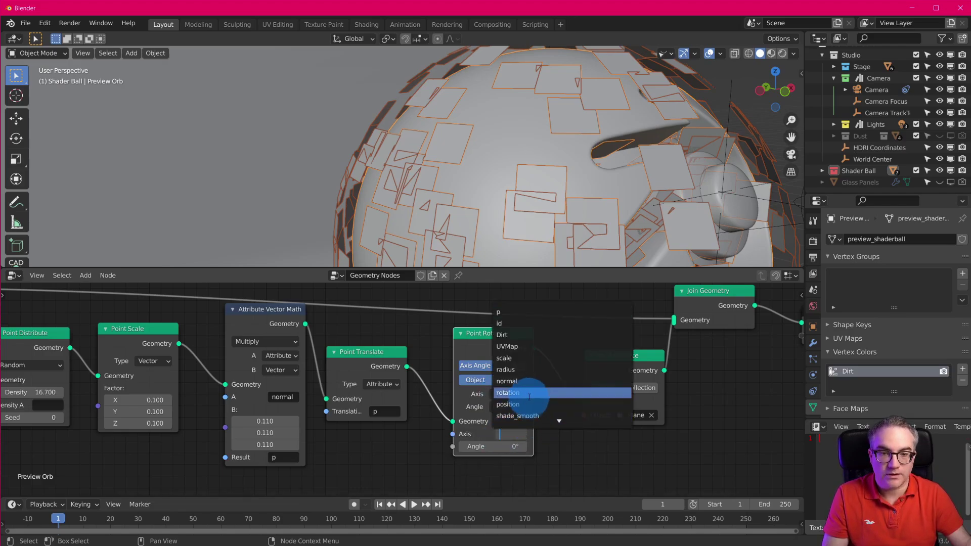
pyautogui.click(514, 385)
# Step: Adjust the Point Rotate angle so the planes spin 67.2° around their normals
pyautogui.moveTo(514, 444)
pyautogui.mouseDown()
pyautogui.moveTo(502, 440)
pyautogui.moveTo(777, 434)
pyautogui.moveTo(475, 439)
pyautogui.moveTo(514, 433)
pyautogui.mouseUp()
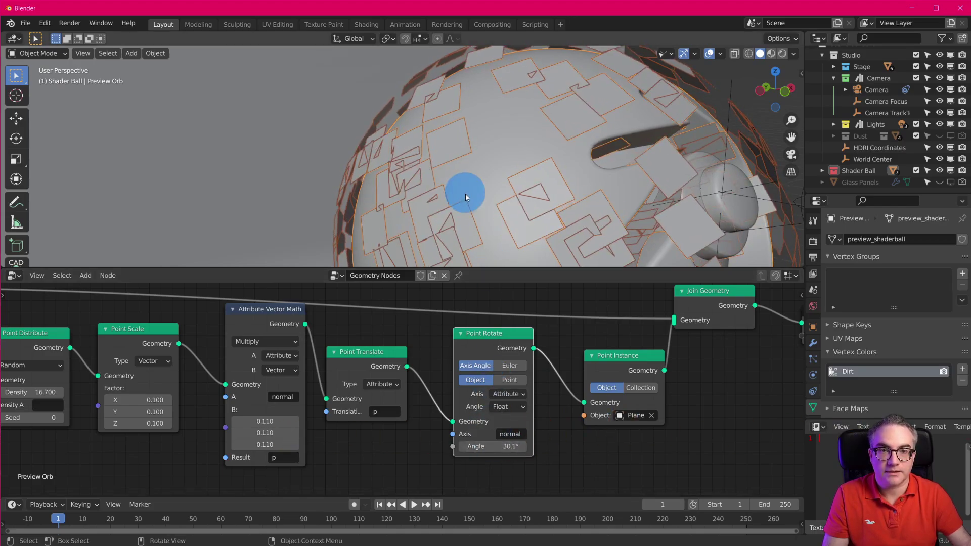
pyautogui.scroll(-6, 540, 183)
pyautogui.scroll(3, 540, 184)
pyautogui.moveTo(540, 183); pyautogui.dragTo(525, 211, button='middle')
pyautogui.scroll(3, 469, 223)
pyautogui.moveTo(498, 447); pyautogui.dragTo(624, 427)
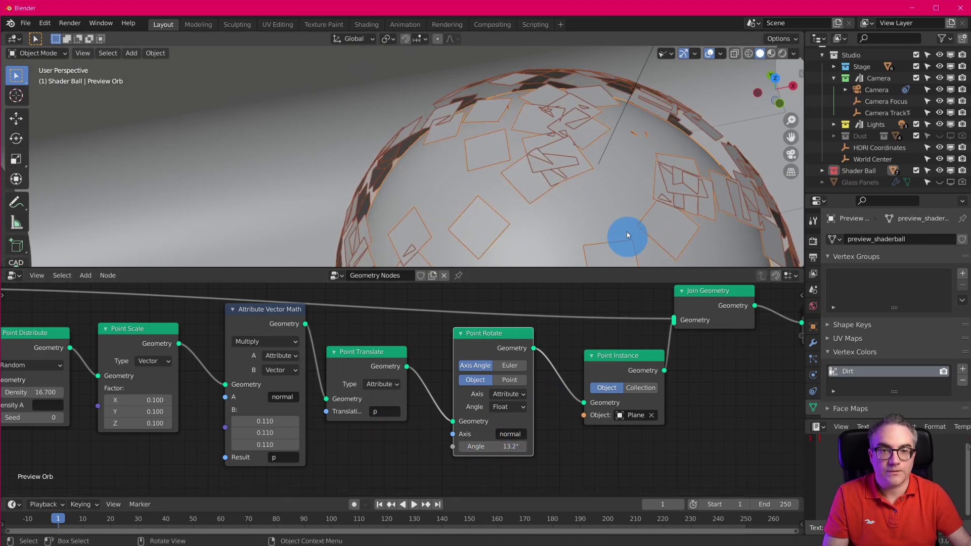
pyautogui.scroll(-4, 626, 225)
pyautogui.moveTo(626, 225); pyautogui.dragTo(546, 202, button='middle')
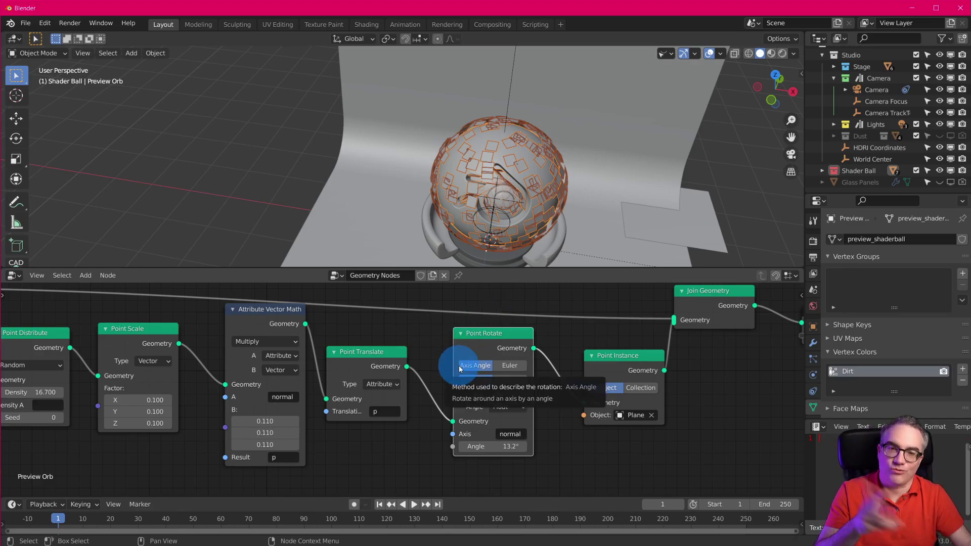
pyautogui.click(542, 378)
pyautogui.scroll(2, 550, 362)
pyautogui.scroll(-3, 598, 393)
pyautogui.scroll(4, 507, 113)
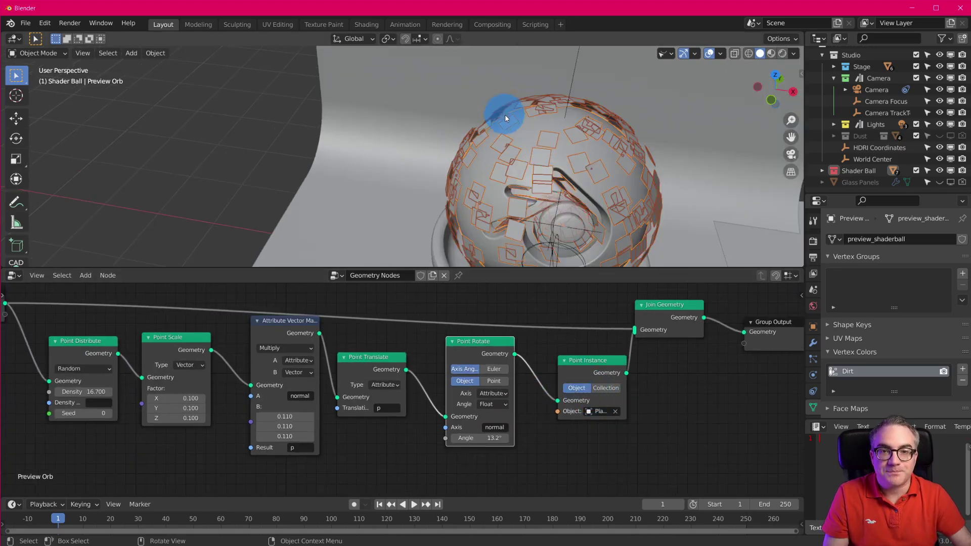
pyautogui.scroll(2, 443, 156)
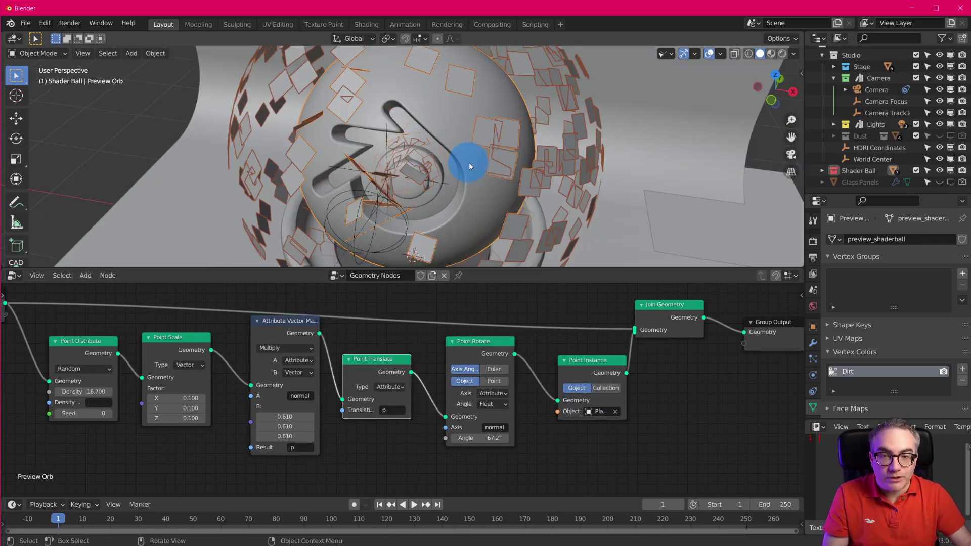
pyautogui.click(25, 24)
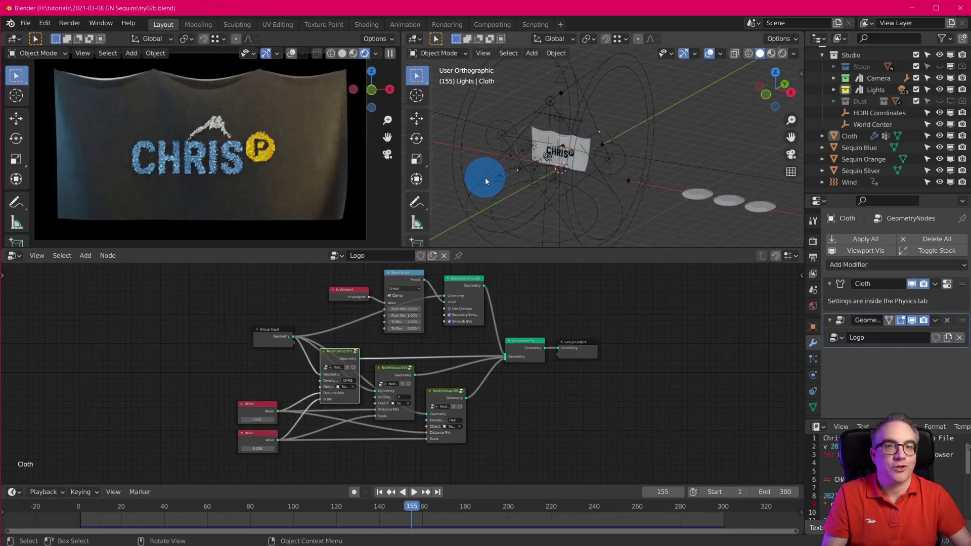
# Step: Zoom in on the CHRIS sequin lettering and hide lights in the right viewport
pyautogui.scroll(3, 216, 162)
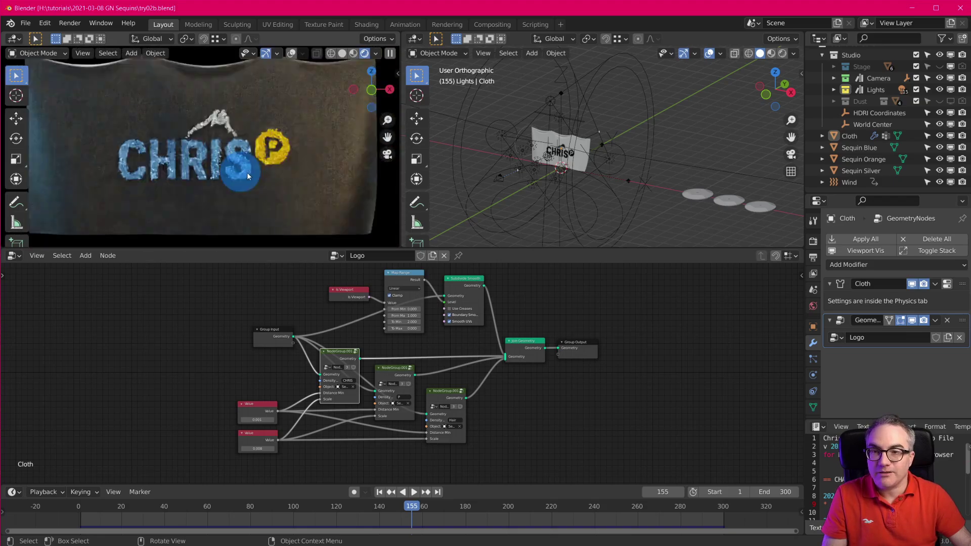
pyautogui.scroll(-3, 238, 170)
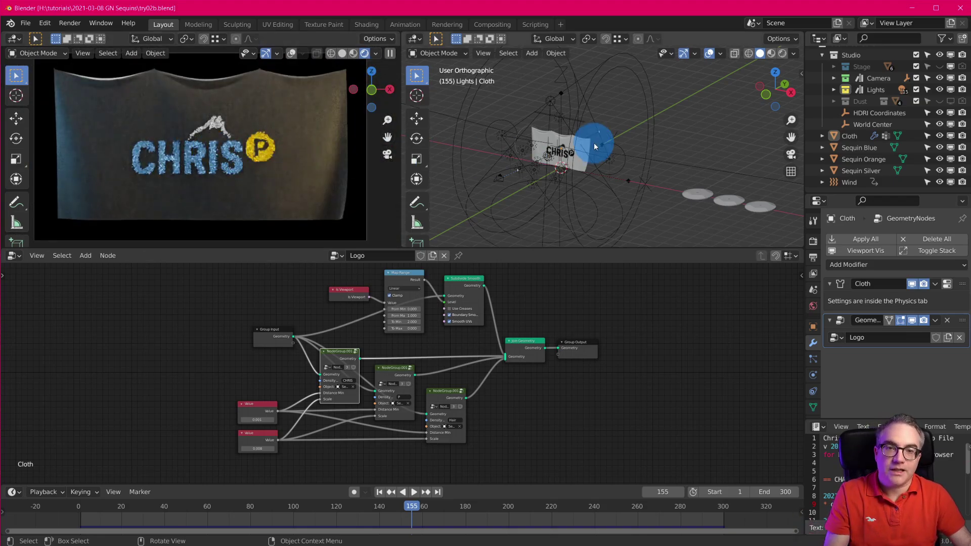
pyautogui.scroll(4, 579, 156)
pyautogui.scroll(6, 221, 171)
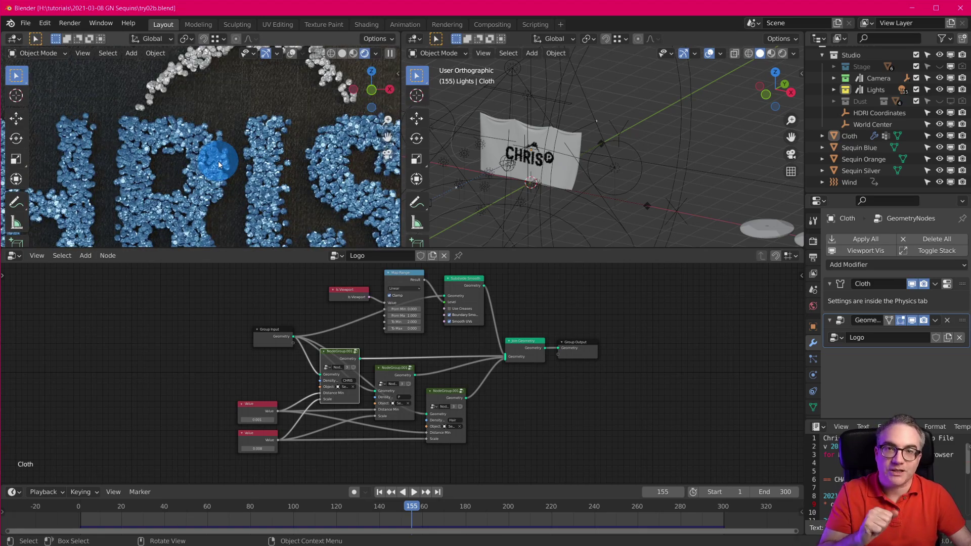
pyautogui.scroll(-5, 574, 152)
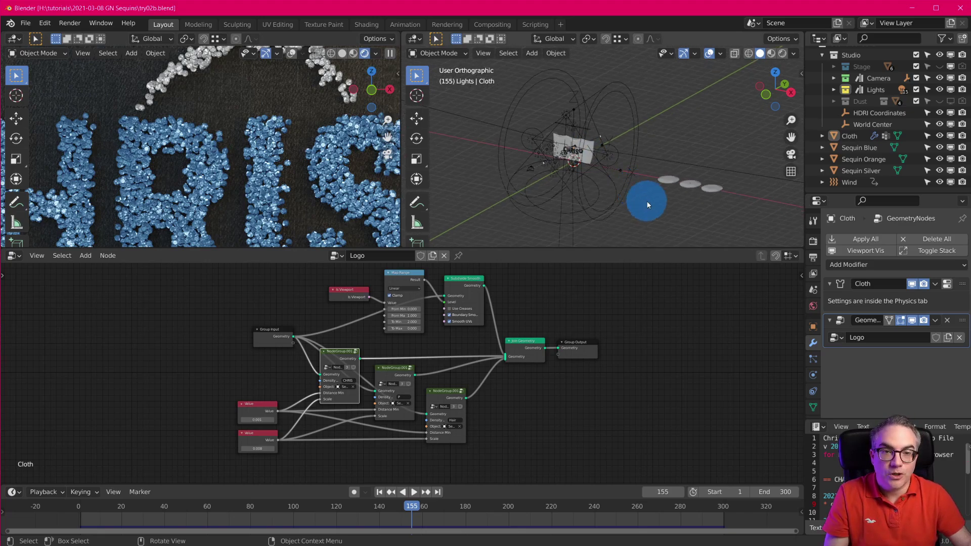
pyautogui.scroll(5, 632, 187)
pyautogui.moveTo(617, 171); pyautogui.dragTo(649, 174, button='middle')
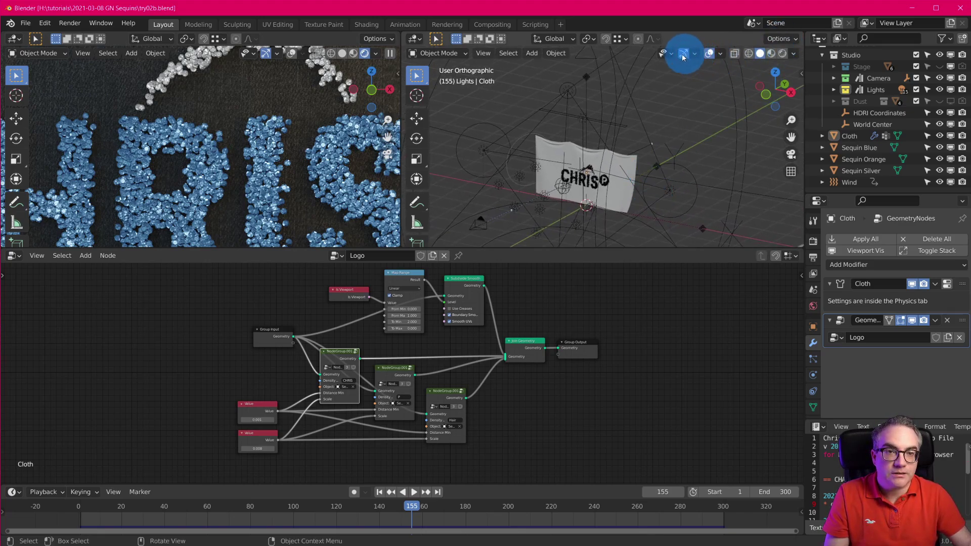
pyautogui.click(666, 53)
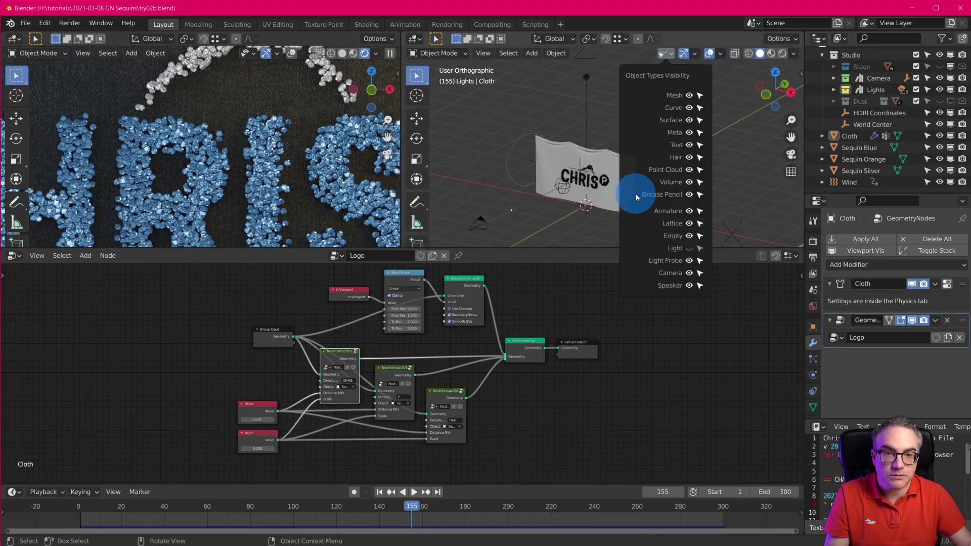
# Step: Select the Cloth banner and make its geometry nodes modifier active
pyautogui.scroll(3, 632, 157)
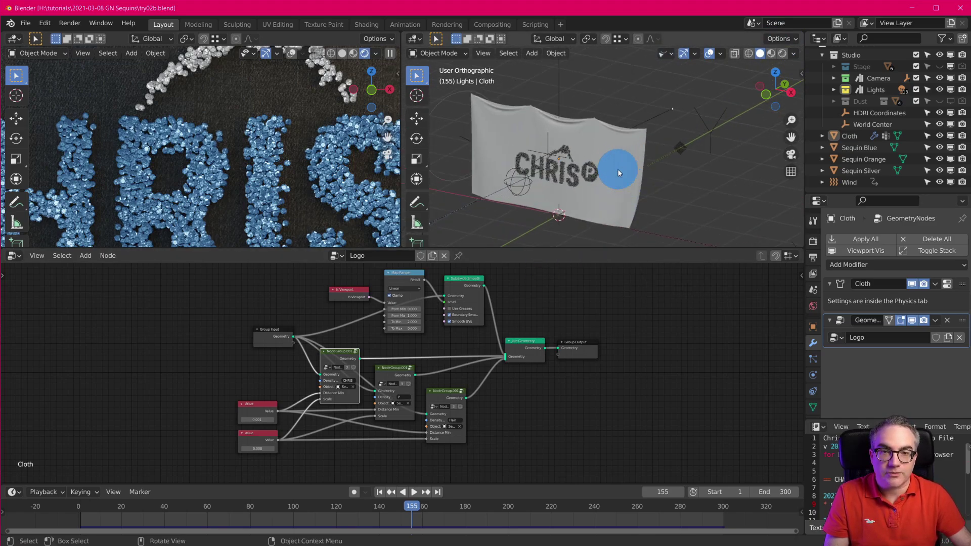
pyautogui.moveTo(617, 169); pyautogui.dragTo(692, 157, button='middle')
pyautogui.click(624, 147)
pyautogui.click(862, 303)
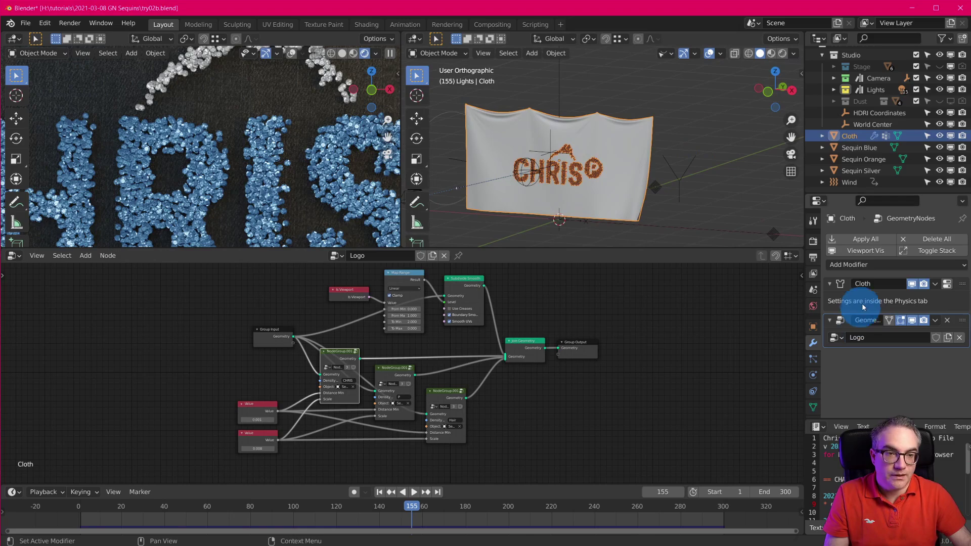
# Step: Hide the GeometryNodes modifier in the viewport and view the cloth's dense mesh in Edit Mode
pyautogui.moveTo(805, 325); pyautogui.dragTo(762, 326)
pyautogui.click(913, 325)
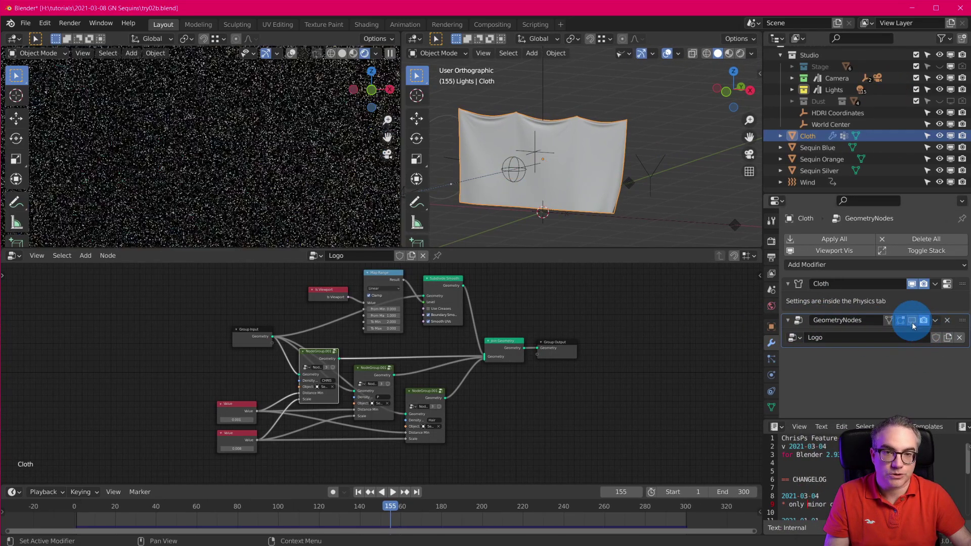
pyautogui.scroll(3, 614, 192)
pyautogui.moveTo(614, 192); pyautogui.dragTo(609, 147, button='middle')
pyautogui.press('Tab')
pyautogui.press('Tab')
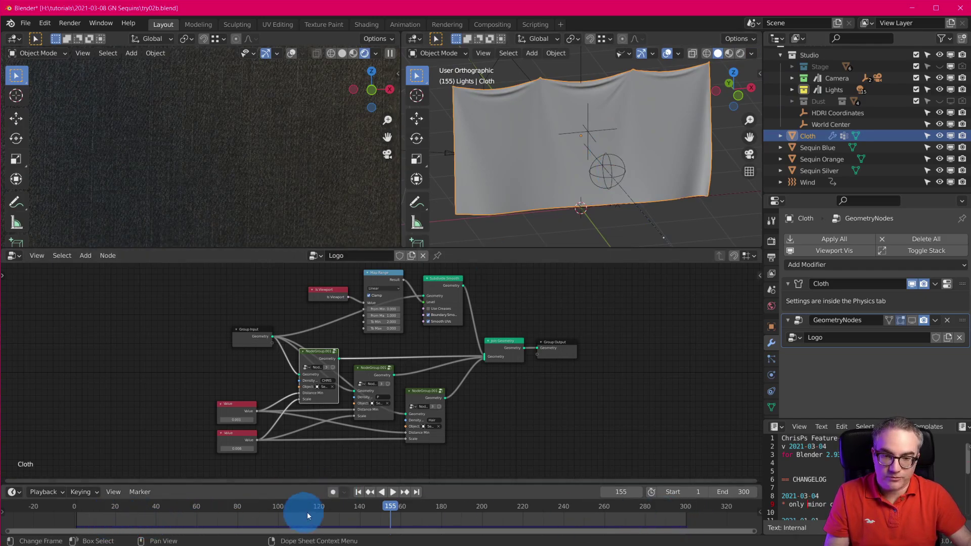
# Step: Play the cloth simulation from frame 231, scrub back to 146, then select the Wind empty
pyautogui.click(545, 508)
pyautogui.press('space')
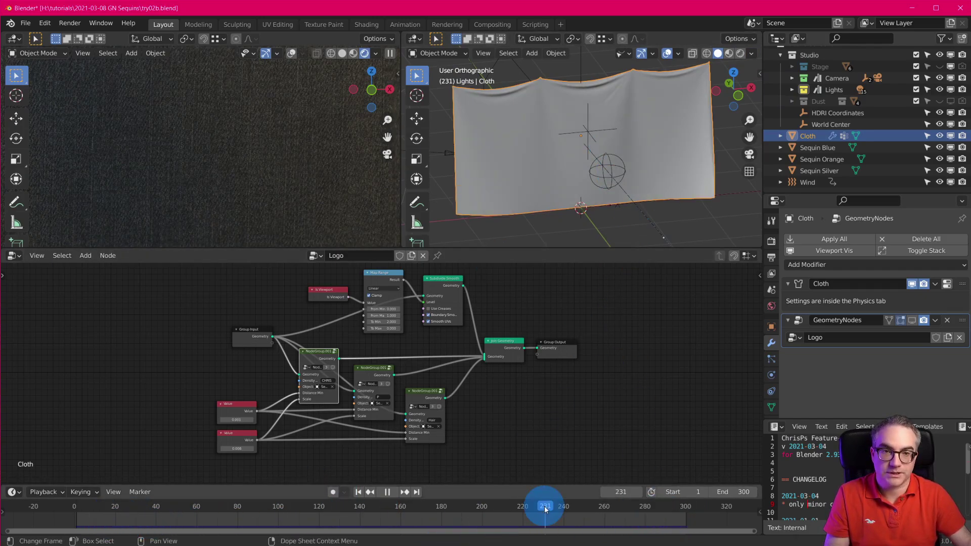
pyautogui.moveTo(544, 508); pyautogui.dragTo(372, 505)
pyautogui.click(533, 102)
pyautogui.scroll(-3, 533, 102)
pyautogui.moveTo(609, 185); pyautogui.dragTo(616, 220, button='middle')
pyautogui.click(510, 157)
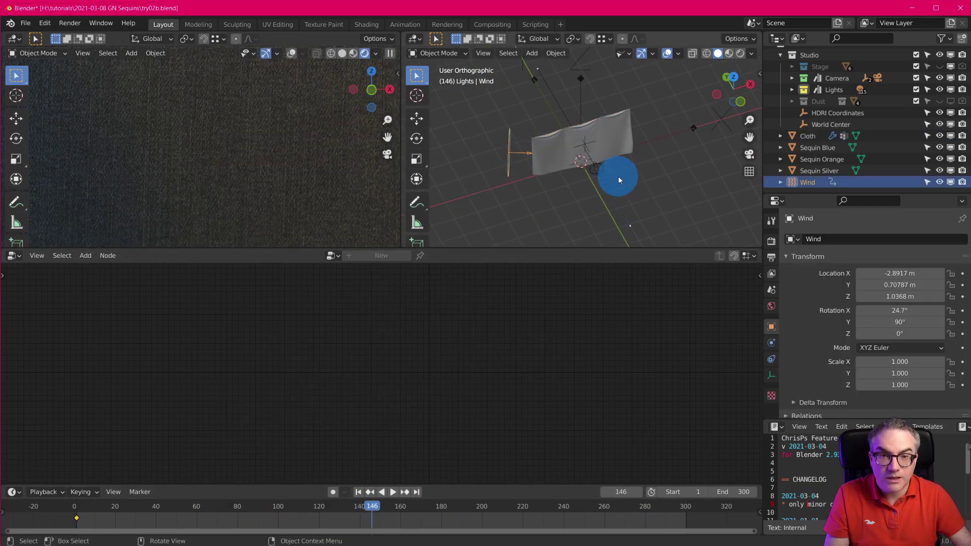
pyautogui.moveTo(619, 179); pyautogui.dragTo(596, 169, button='middle')
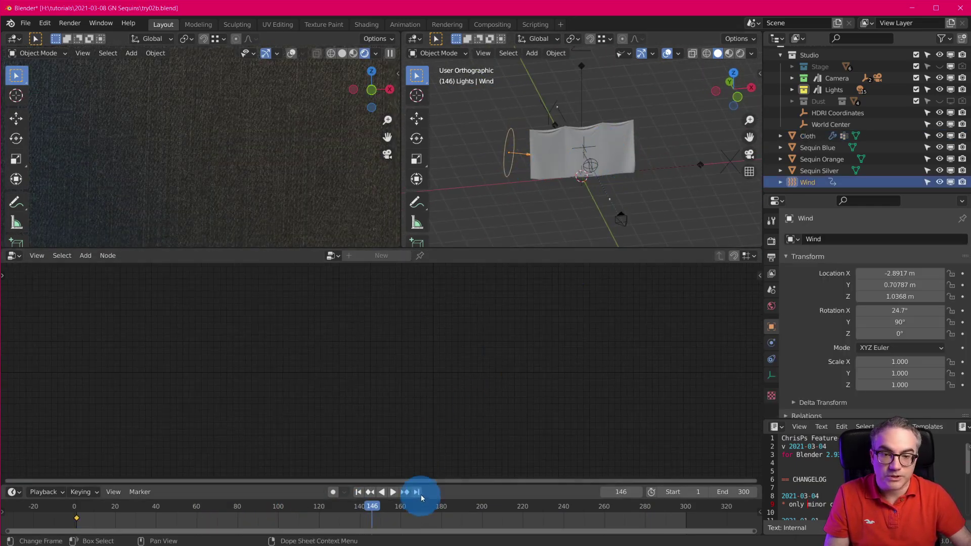
# Step: Play the simulation forward to frame 278, then scrub back to review the waving
pyautogui.click(392, 492)
pyautogui.moveTo(399, 508); pyautogui.dragTo(643, 510)
pyautogui.press('space')
pyautogui.scroll(4, 602, 165)
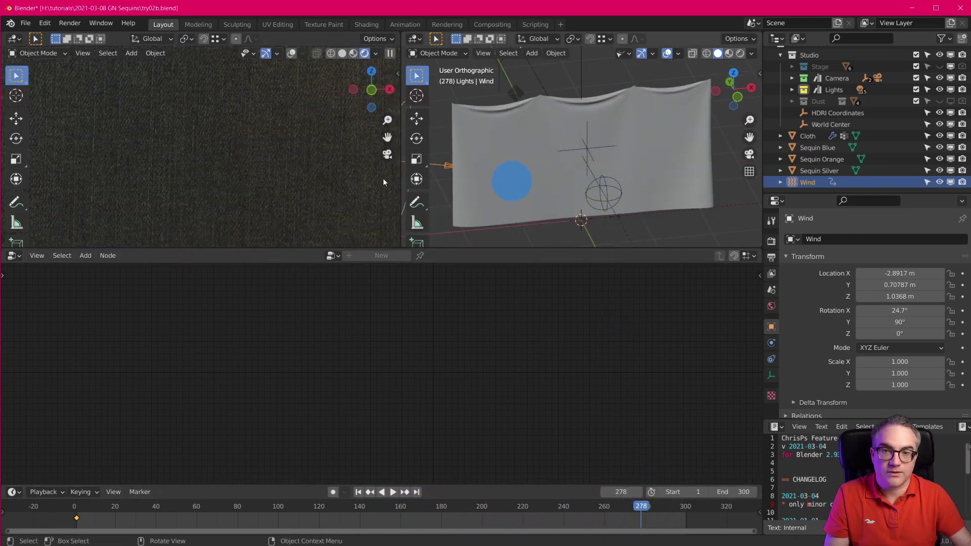
pyautogui.scroll(-5, 258, 196)
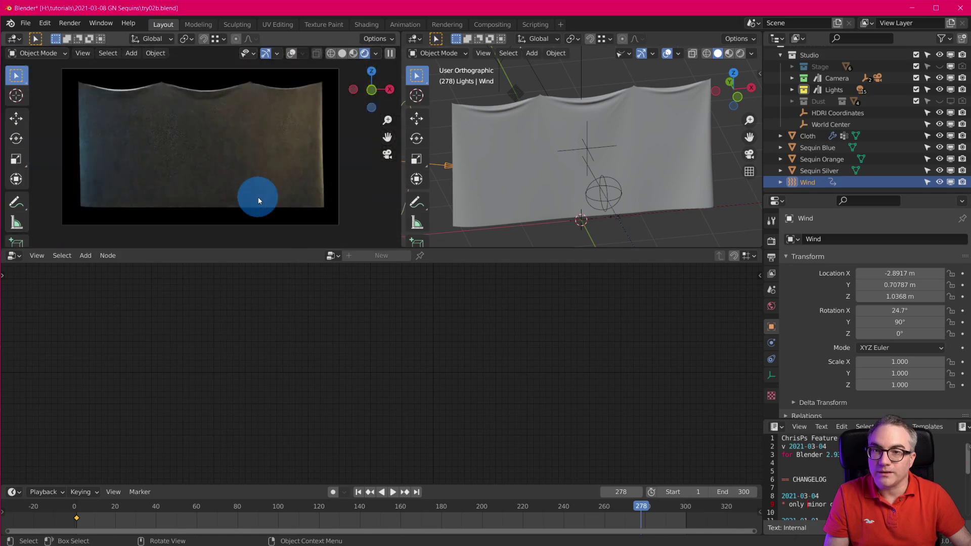
pyautogui.moveTo(629, 505); pyautogui.dragTo(571, 508)
pyautogui.scroll(5, 617, 178)
pyautogui.scroll(-5, 619, 170)
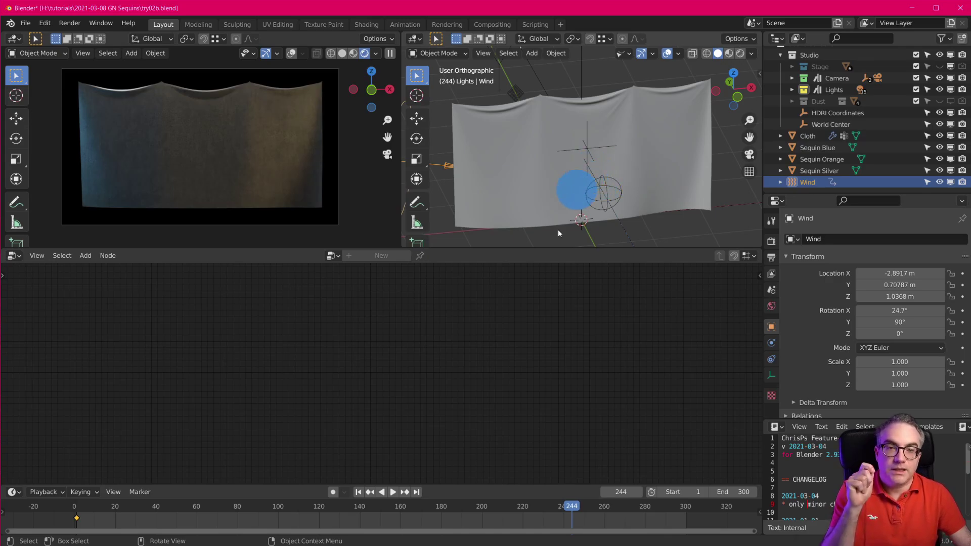
# Step: Jump to frame 1 and put the Cloth plane into Vertex Paint mode
pyautogui.click(358, 492)
pyautogui.scroll(2, 565, 183)
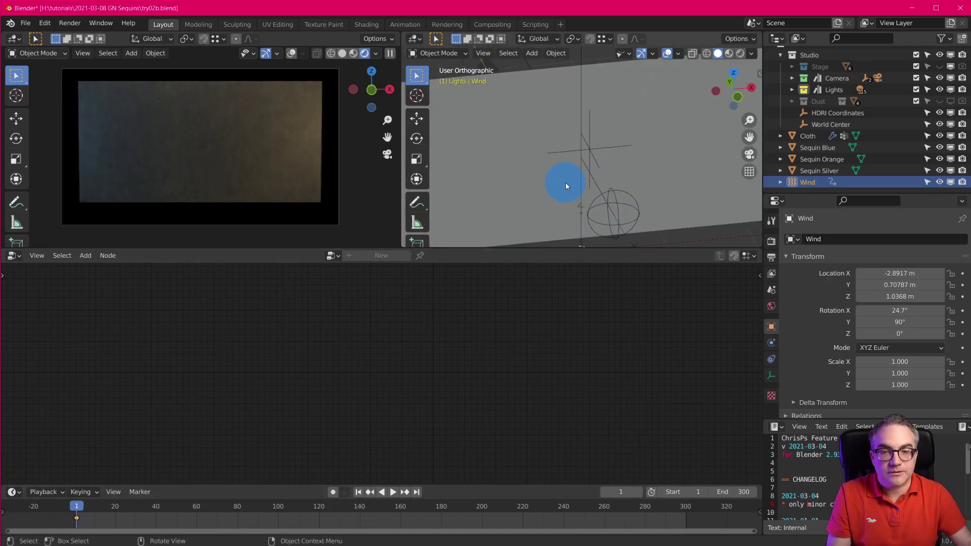
pyautogui.moveTo(605, 168)
pyautogui.mouseDown(button='middle')
pyautogui.moveTo(563, 183)
pyautogui.moveTo(607, 147)
pyautogui.moveTo(631, 147)
pyautogui.moveTo(607, 152)
pyautogui.mouseUp(button='middle')
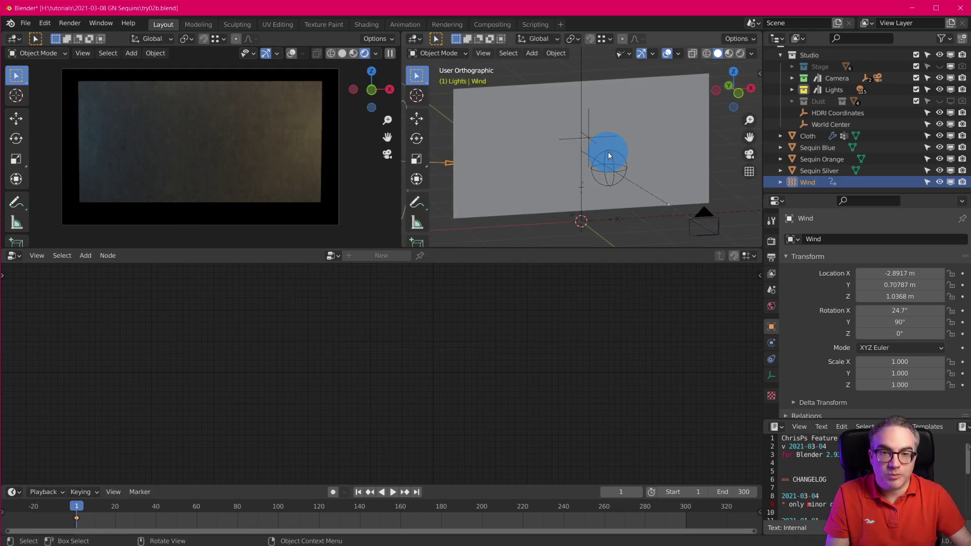
pyautogui.click(450, 53)
pyautogui.click(647, 202)
pyautogui.click(434, 55)
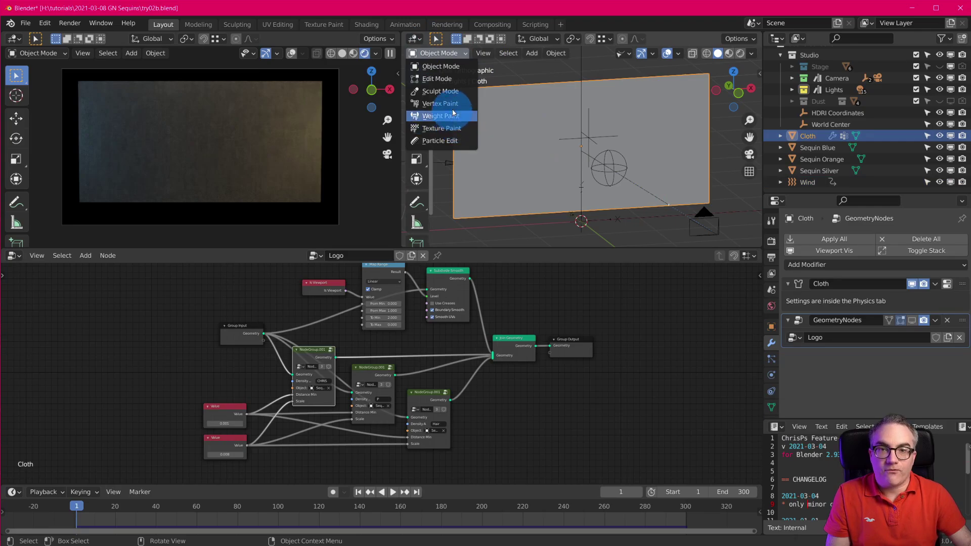
pyautogui.click(452, 105)
# Step: Show the cloth's Vertex Colors and make CHRIS the active, displayed layer
pyautogui.moveTo(509, 123); pyautogui.dragTo(538, 130)
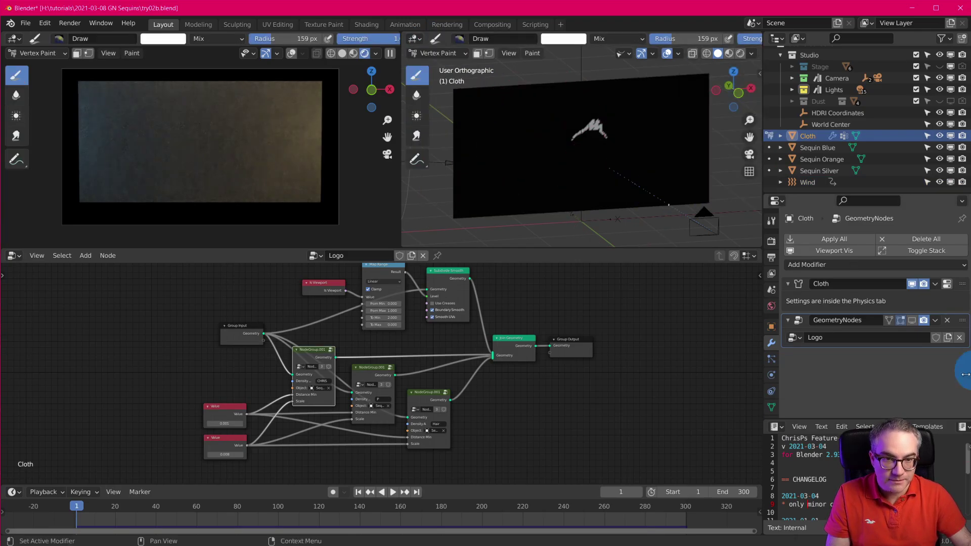
pyautogui.click(771, 407)
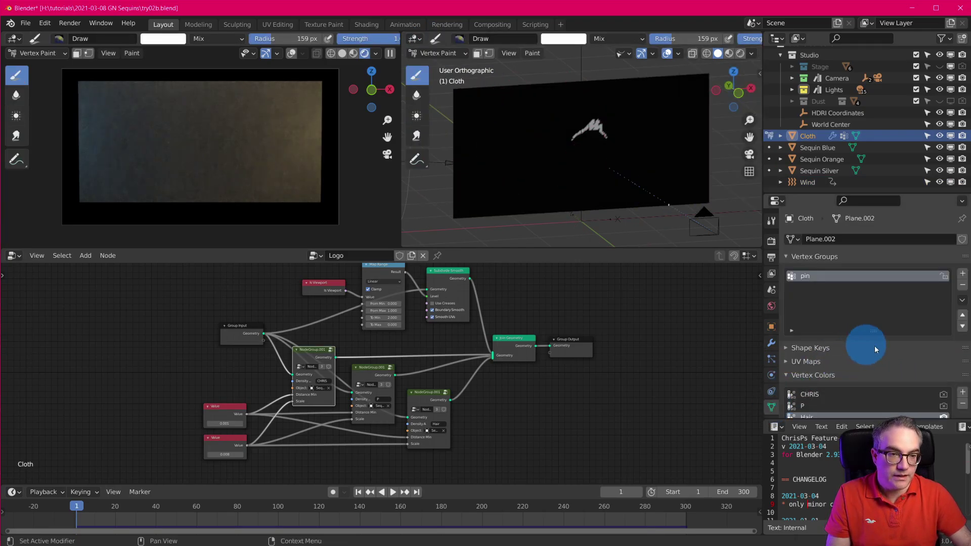
pyautogui.scroll(-5, 880, 347)
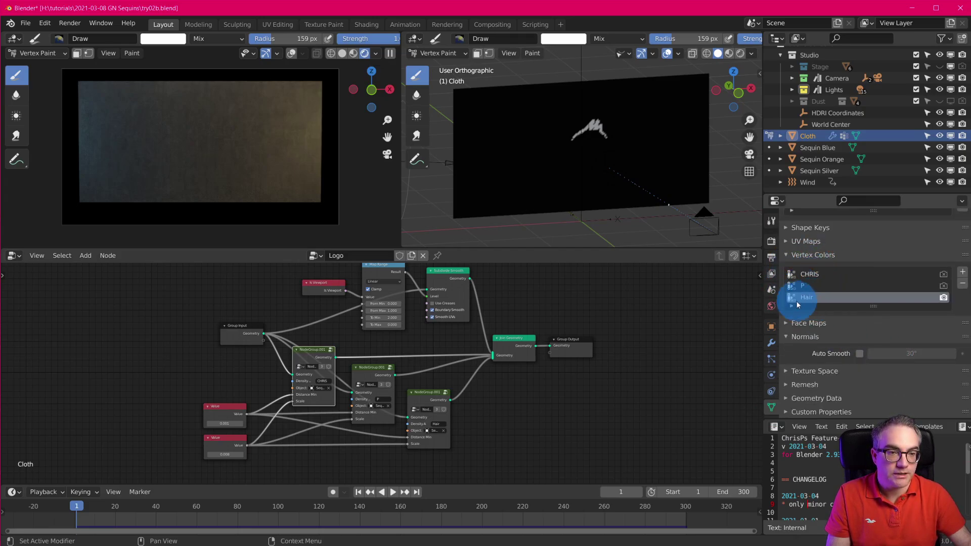
pyautogui.scroll(4, 582, 126)
pyautogui.scroll(-4, 627, 141)
pyautogui.click(805, 274)
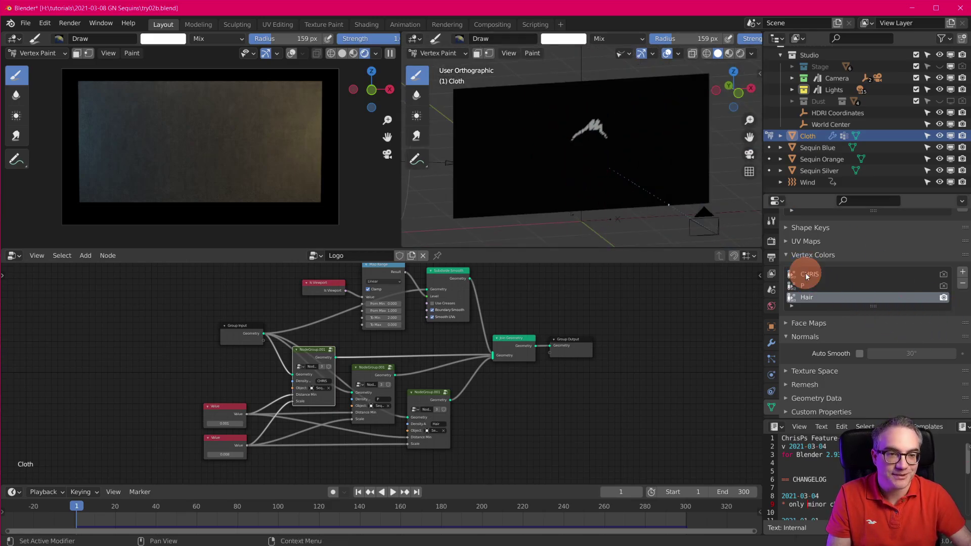
pyautogui.click(943, 273)
pyautogui.scroll(2, 634, 193)
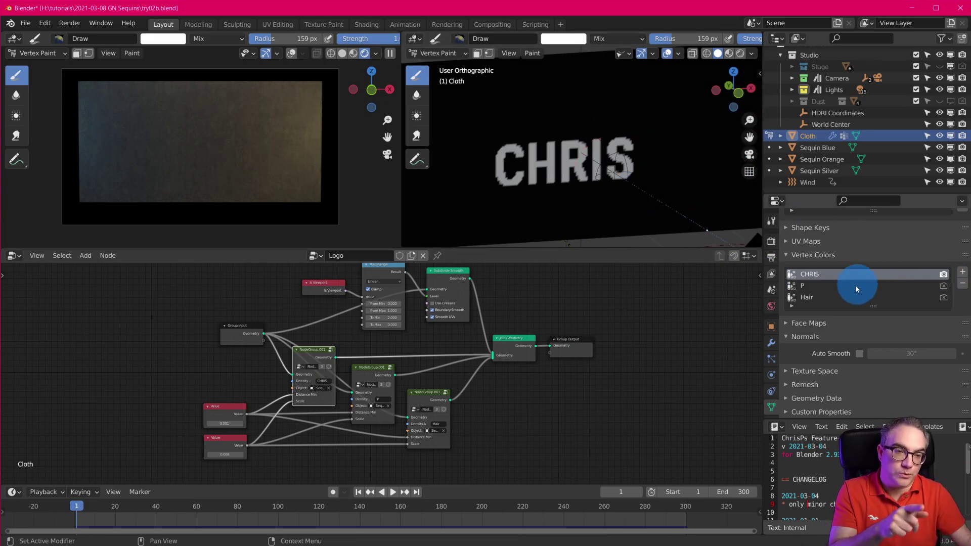
# Step: Cycle through the Hair, P and CHRIS vertex colour layers to compare them
pyautogui.click(812, 298)
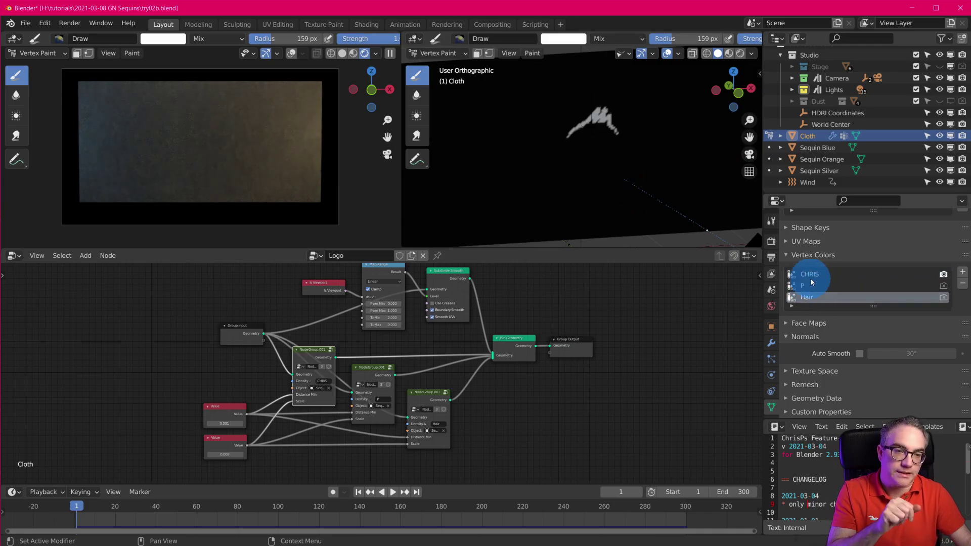
pyautogui.click(811, 284)
pyautogui.click(812, 274)
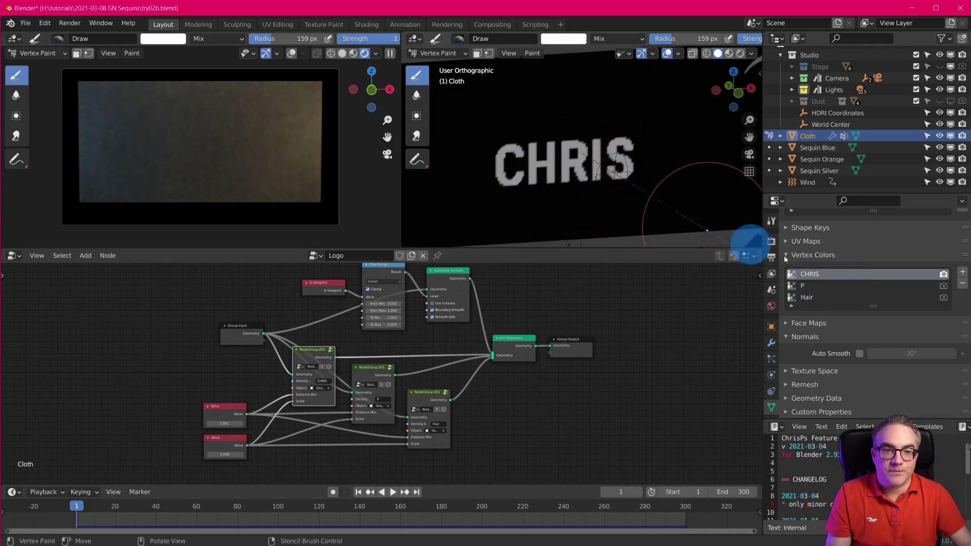
pyautogui.click(804, 286)
pyautogui.click(806, 286)
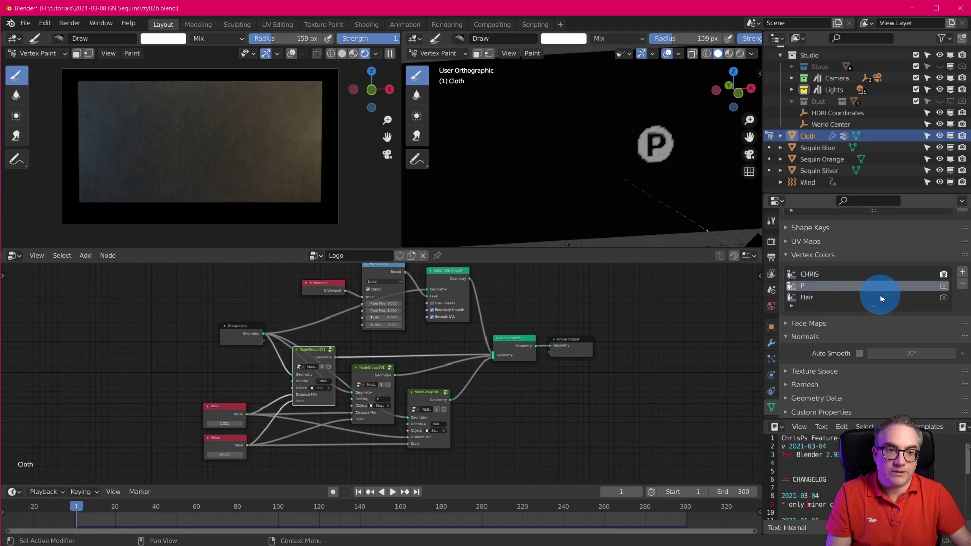
pyautogui.click(880, 297)
pyautogui.click(816, 280)
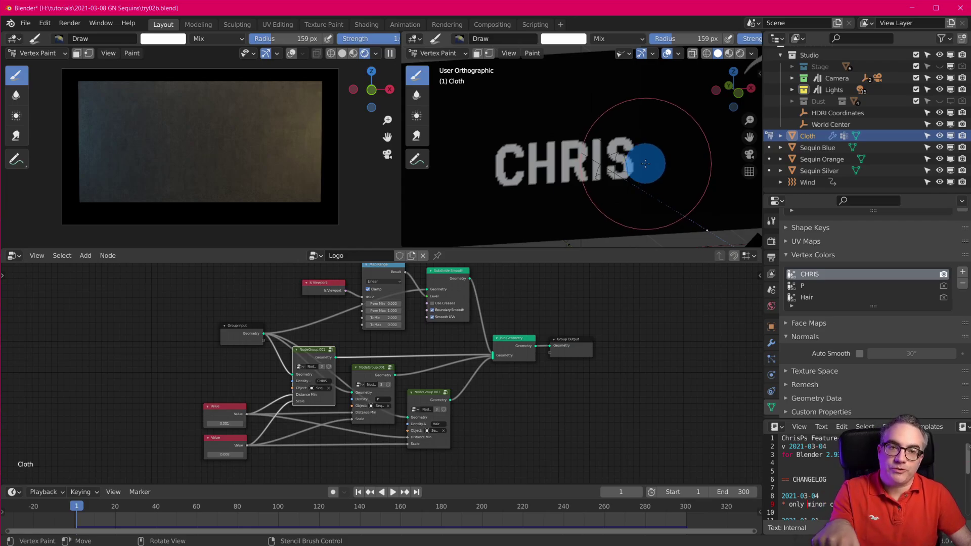
# Step: Return to Object Mode and bring the sequin discs into view
pyautogui.scroll(-8, 645, 163)
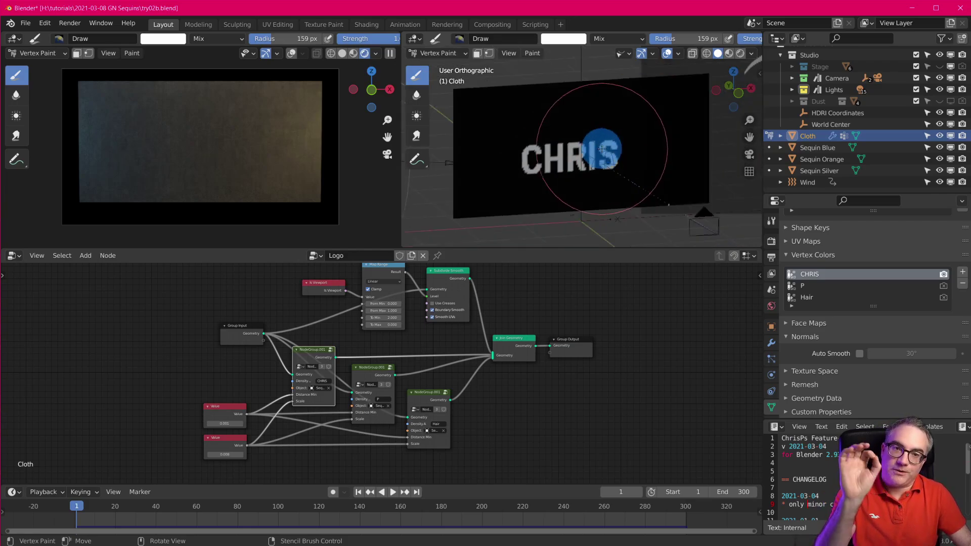
pyautogui.click(436, 53)
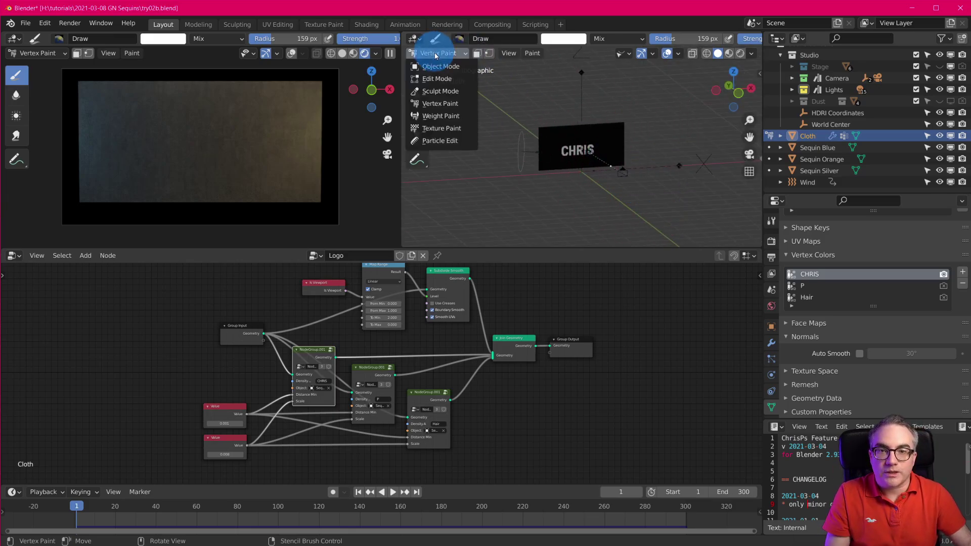
pyautogui.click(441, 65)
pyautogui.keyDown('shift'); pyautogui.moveTo(569, 184); pyautogui.dragTo(429, 200, button='middle'); pyautogui.keyUp('shift')
pyautogui.scroll(5, 606, 187)
pyautogui.keyDown('shift'); pyautogui.scroll(-6, 599, 171); pyautogui.keyUp('shift')
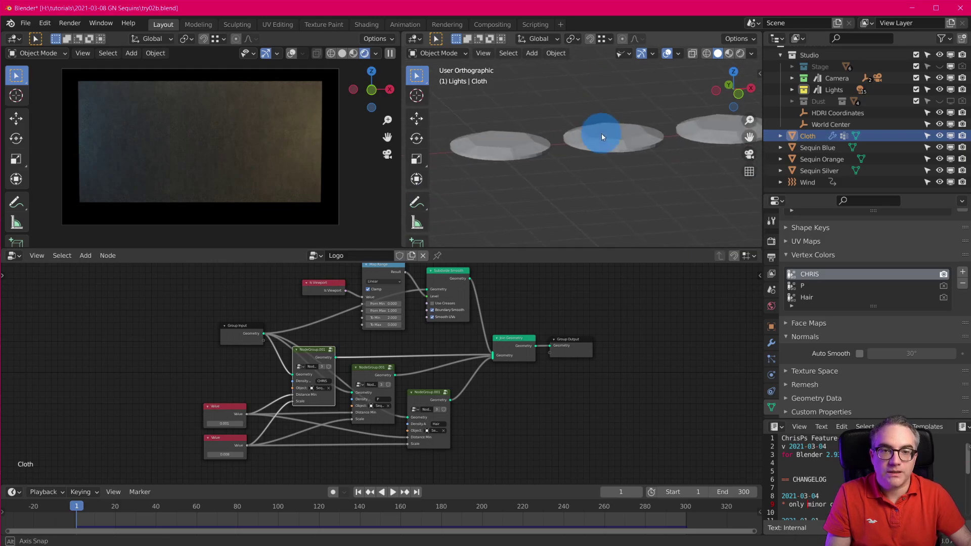
# Step: Select the Sequin Blue disc and show its material in the Shader Editor
pyautogui.click(536, 121)
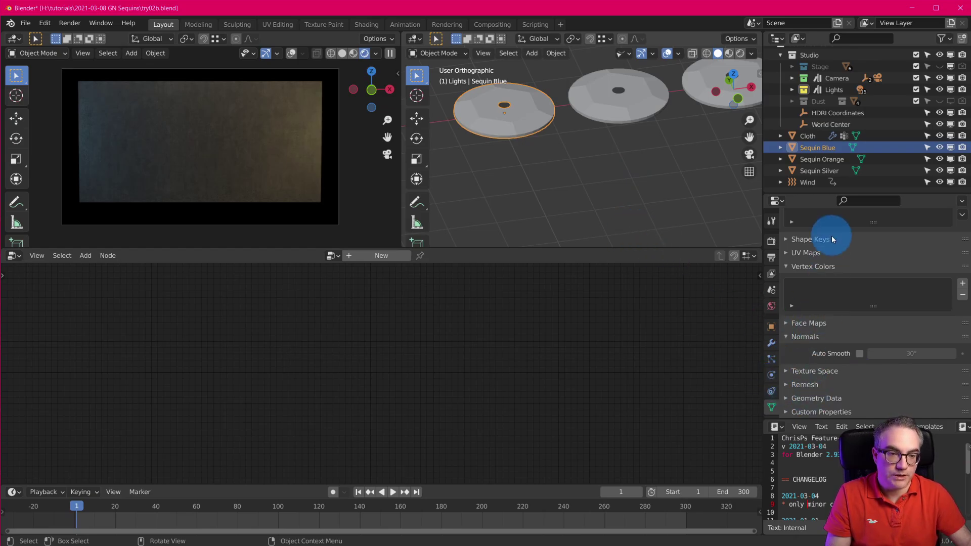
pyautogui.click(773, 402)
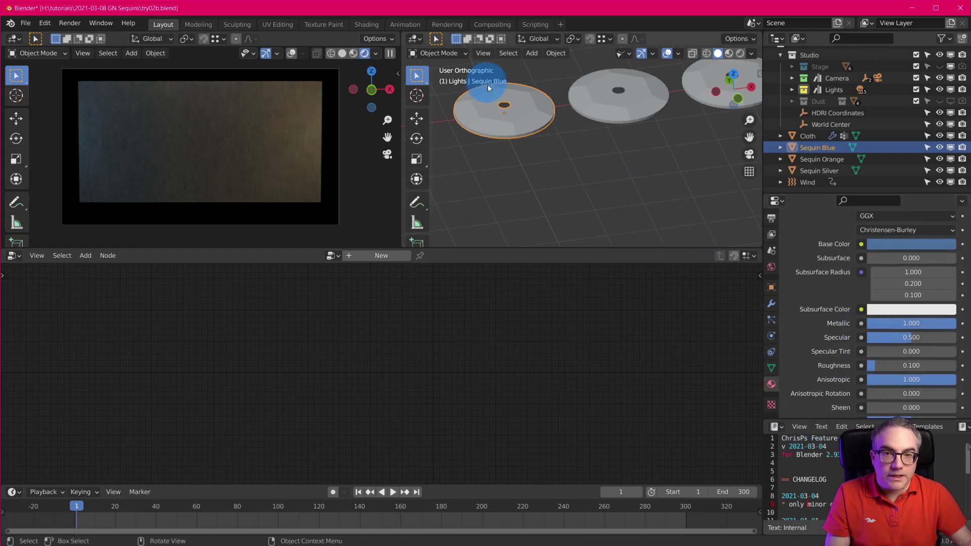
pyautogui.click(10, 256)
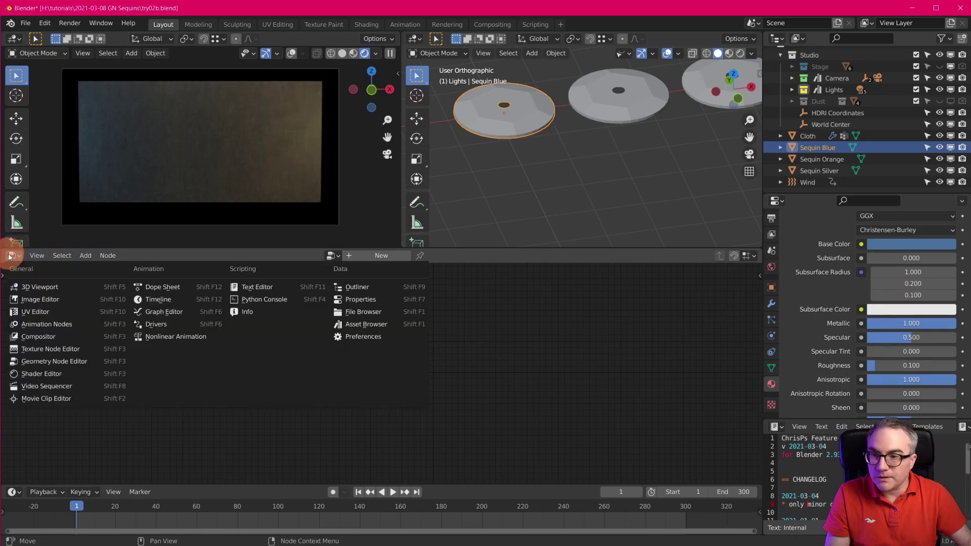
pyautogui.click(76, 373)
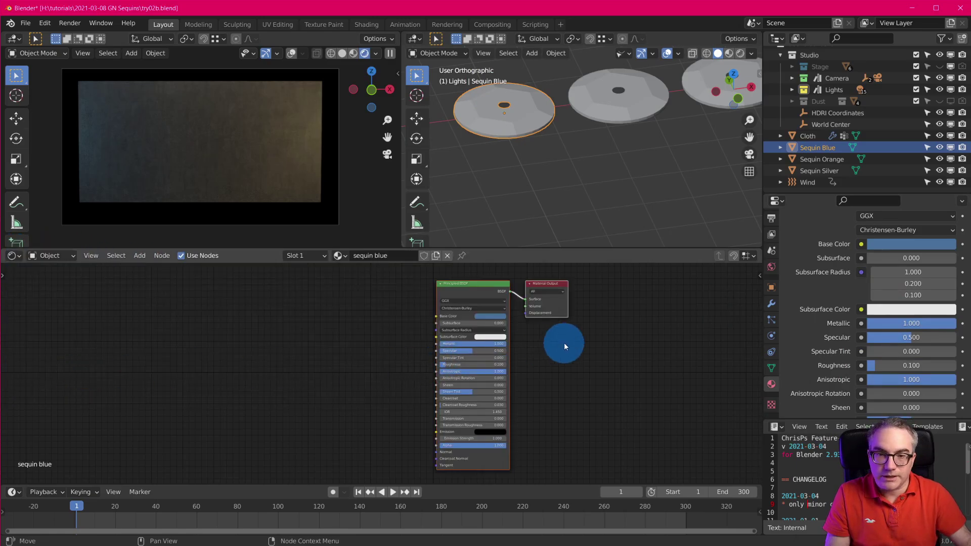
pyautogui.scroll(1, 563, 342)
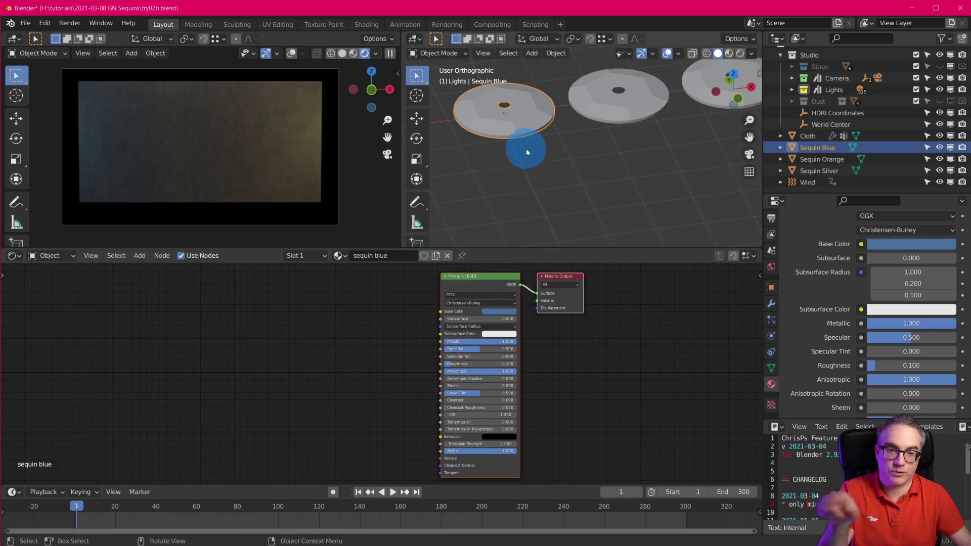
# Step: Inspect the Sequin Orange and Silver materials, then reselect the blue sequin
pyautogui.click(624, 110)
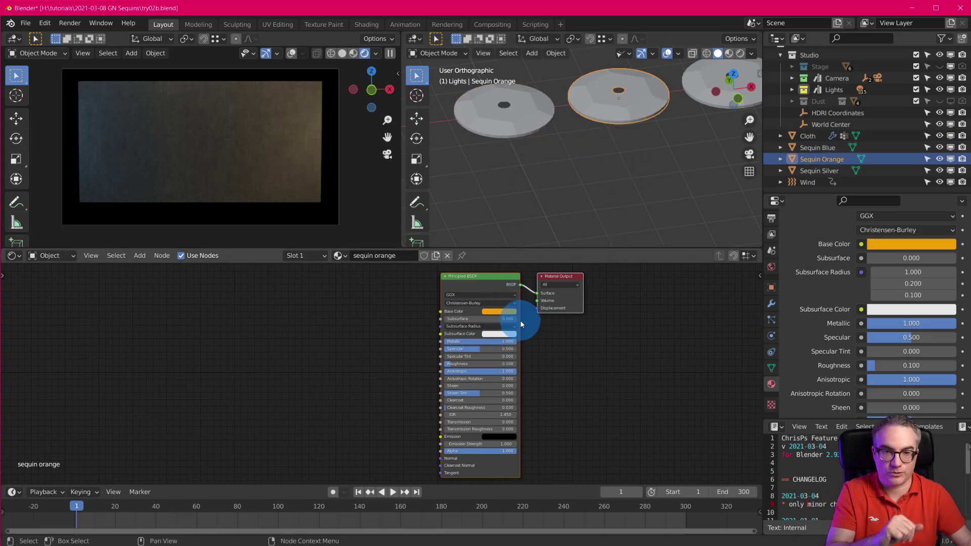
pyautogui.click(710, 98)
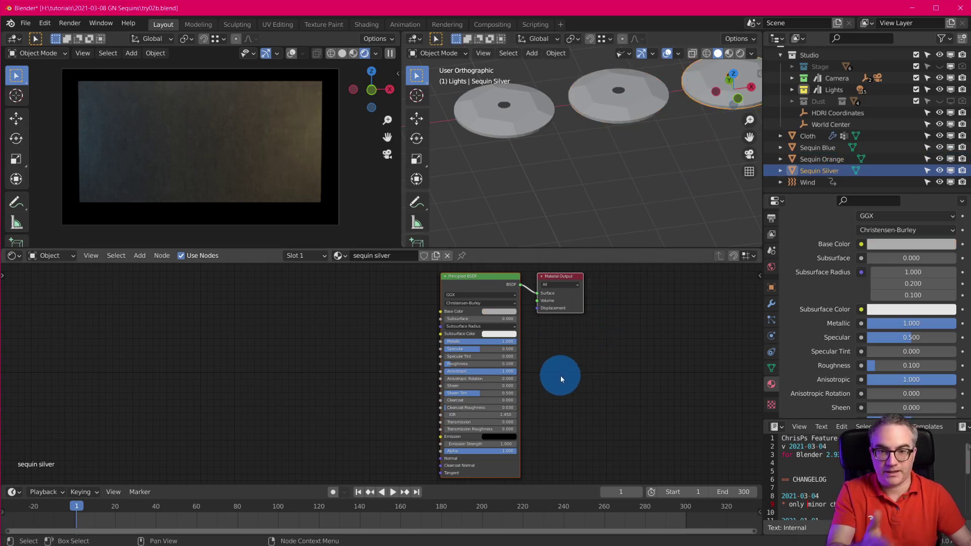
pyautogui.scroll(2, 511, 296)
pyautogui.scroll(-2, 554, 292)
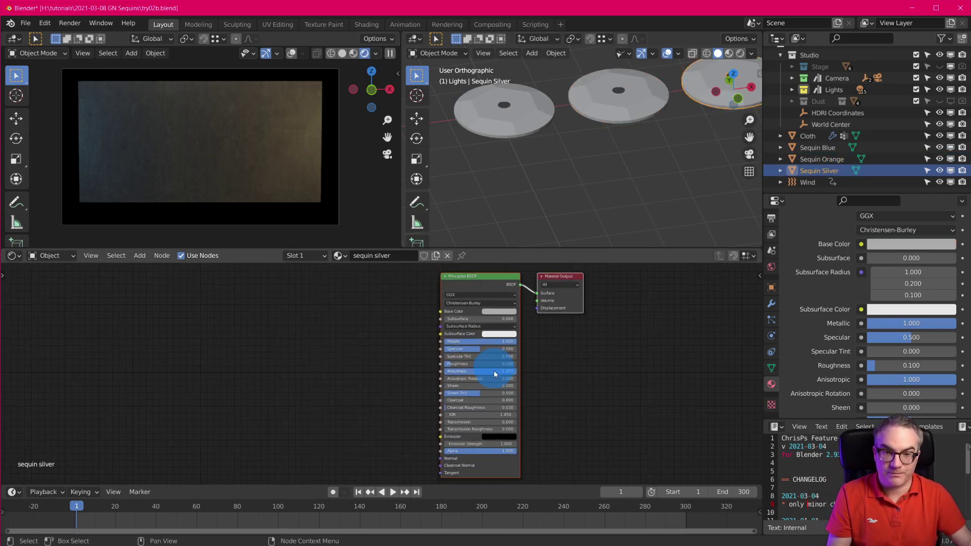
pyautogui.scroll(3, 493, 371)
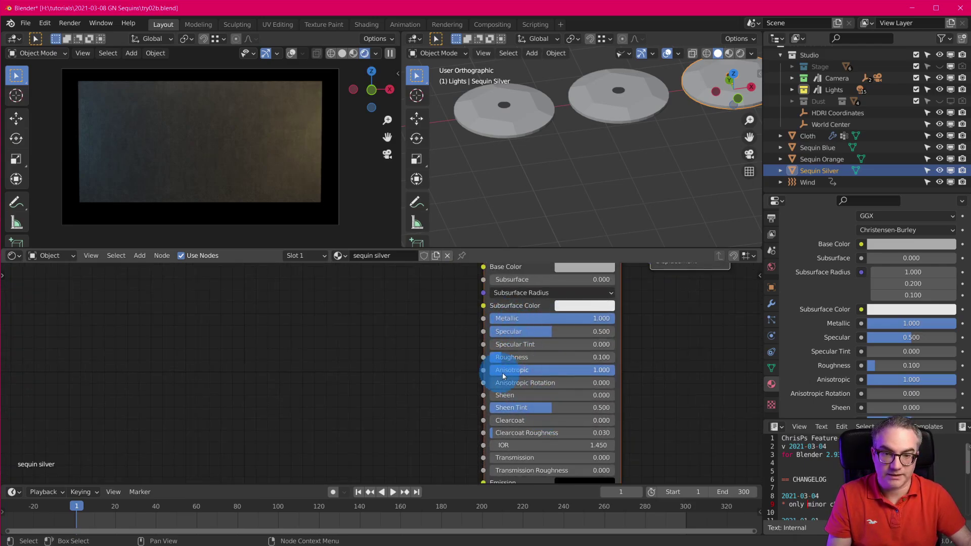
pyautogui.scroll(-2, 587, 376)
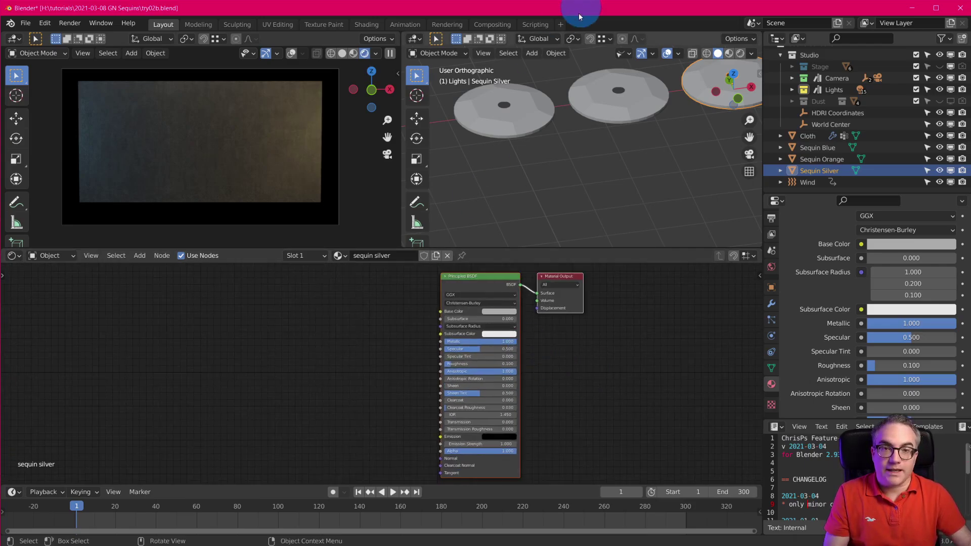
pyautogui.click(508, 107)
# Step: Switch the right viewport to Rendered shading and orbit close onto the blue sequin
pyautogui.click(741, 54)
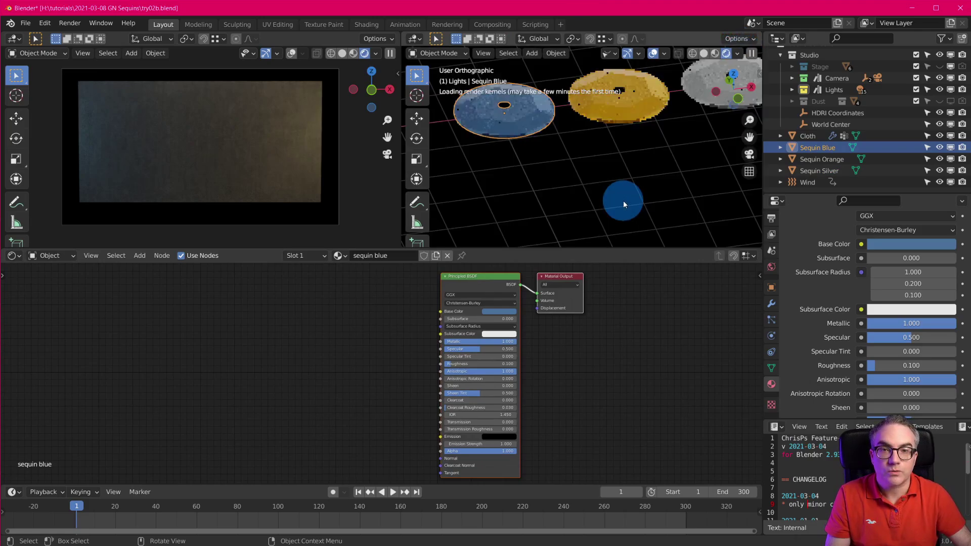
pyautogui.moveTo(622, 201); pyautogui.dragTo(618, 181, button='middle')
pyautogui.scroll(5, 618, 181)
pyautogui.keyDown('shift'); pyautogui.moveTo(512, 199); pyautogui.dragTo(599, 186, button='middle'); pyautogui.keyUp('shift')
# Step: Examine the blue sequin's faceted mesh in Edit Mode, then return to Object Mode
pyautogui.press('Tab')
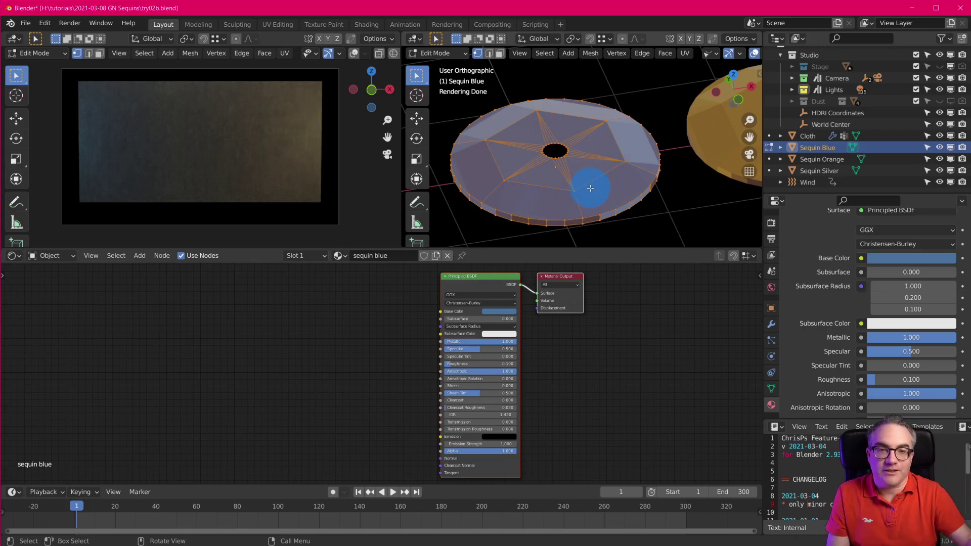
pyautogui.press('Tab')
pyautogui.scroll(-6, 569, 177)
pyautogui.scroll(6, 568, 177)
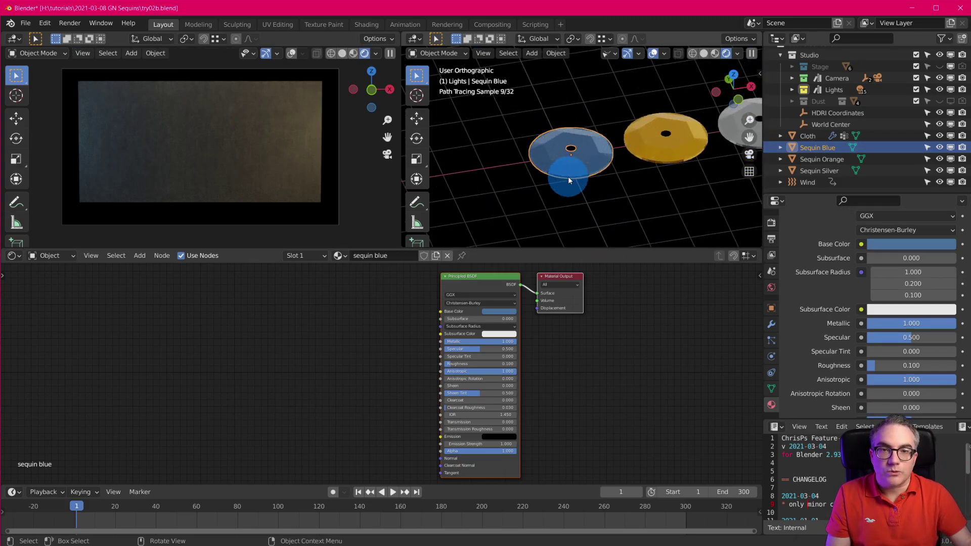
# Step: Set the right viewport to Solid, select the Cloth plane, and frame its nodes for the Logo tree
pyautogui.click(704, 53)
pyautogui.scroll(-4, 601, 165)
pyautogui.keyDown('shift'); pyautogui.moveTo(551, 159); pyautogui.dragTo(599, 179, button='middle'); pyautogui.keyUp('shift')
pyautogui.scroll(4, 587, 178)
pyautogui.click(599, 193)
pyautogui.scroll(-1, 601, 167)
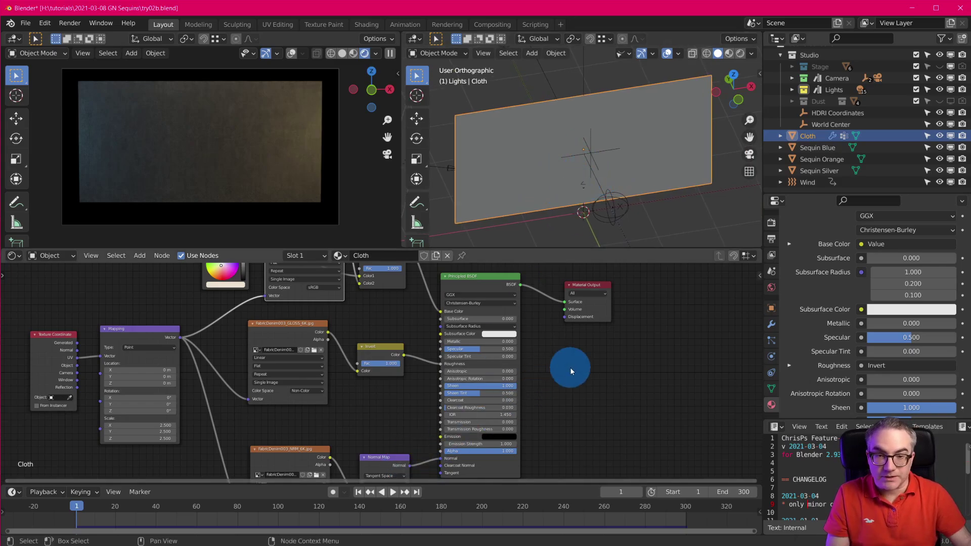
pyautogui.scroll(-3, 531, 202)
pyautogui.press('Home')
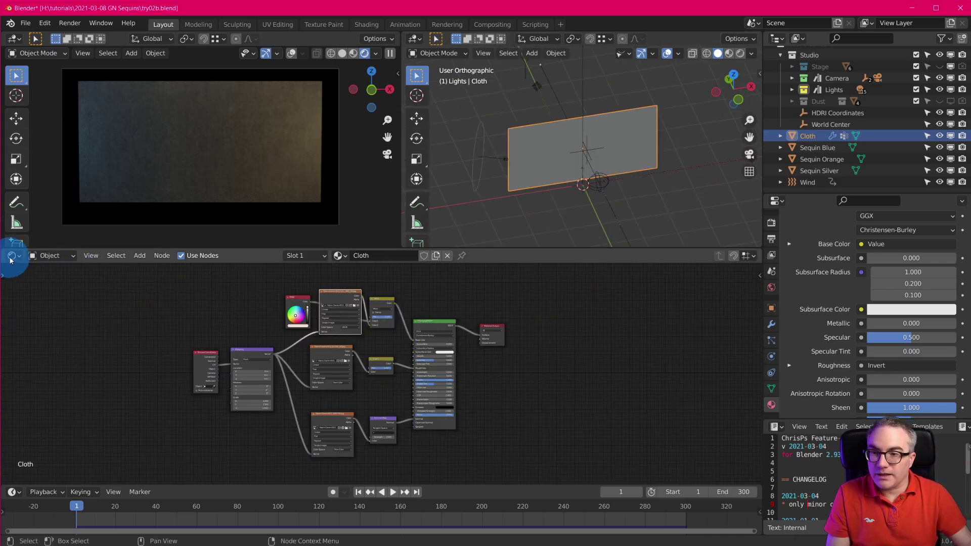
pyautogui.click(12, 255)
# Step: Show the Logo geometry node tree in the node editor and frame all its nodes
pyautogui.click(70, 361)
pyautogui.press('Home')
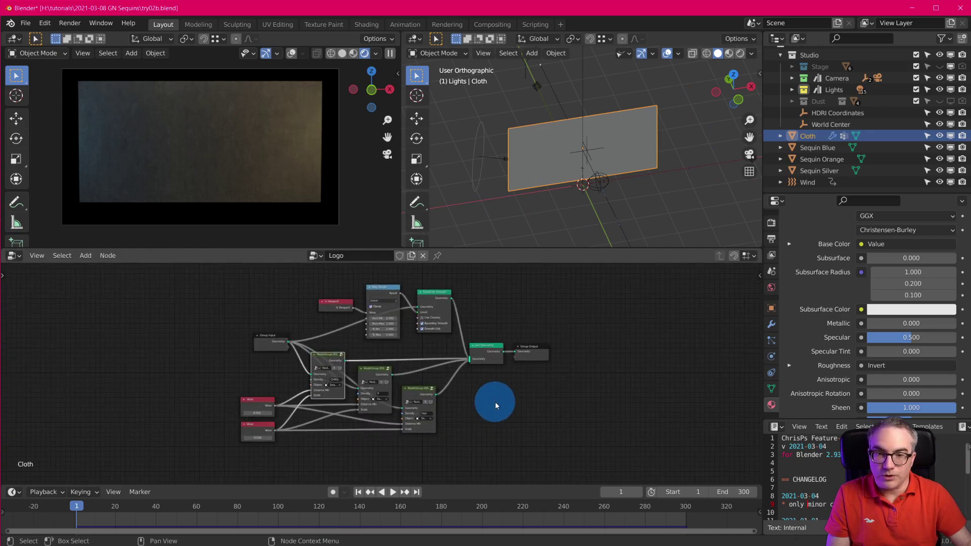
pyautogui.scroll(2, 580, 383)
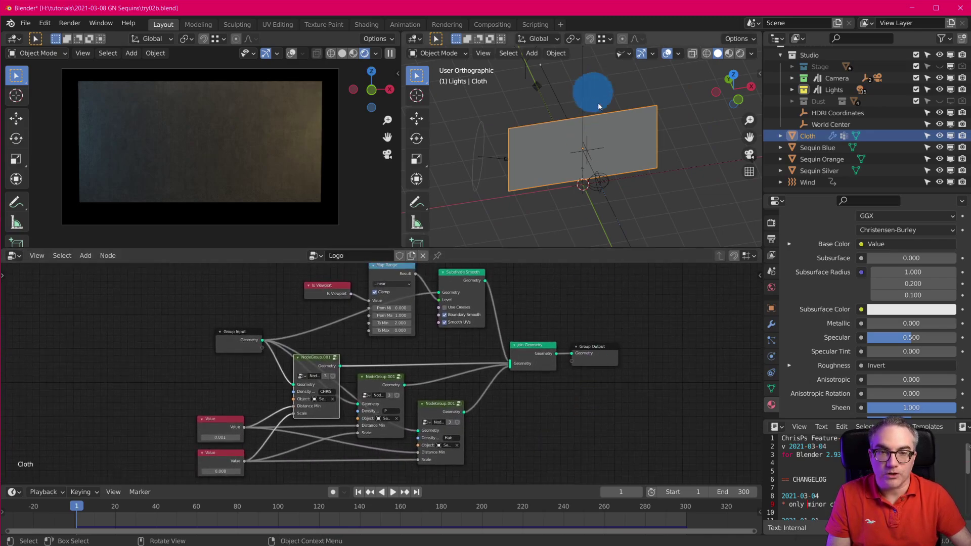
pyautogui.scroll(4, 607, 147)
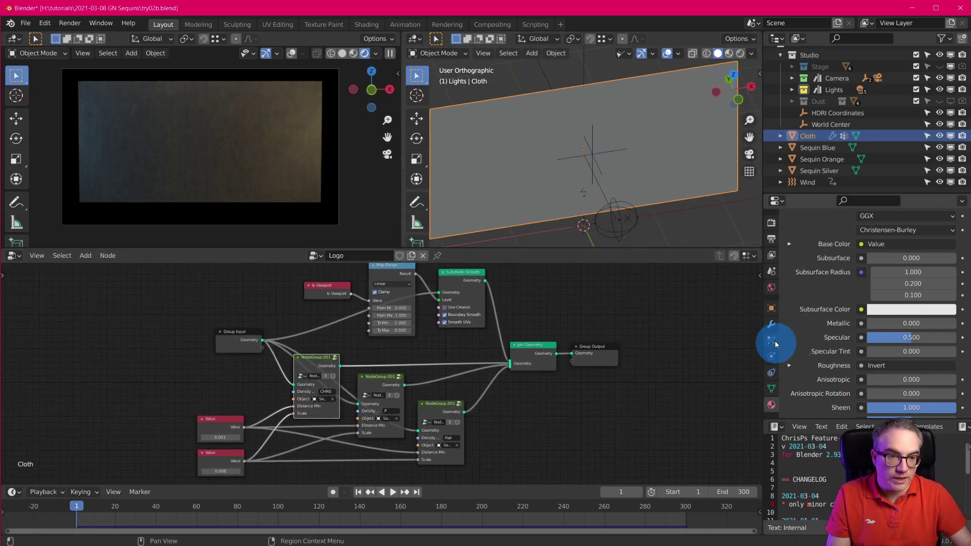
# Step: Show the Cloth's modifier stack with its GeometryNodes Logo modifier and zoom into the CHRIS render
pyautogui.click(771, 324)
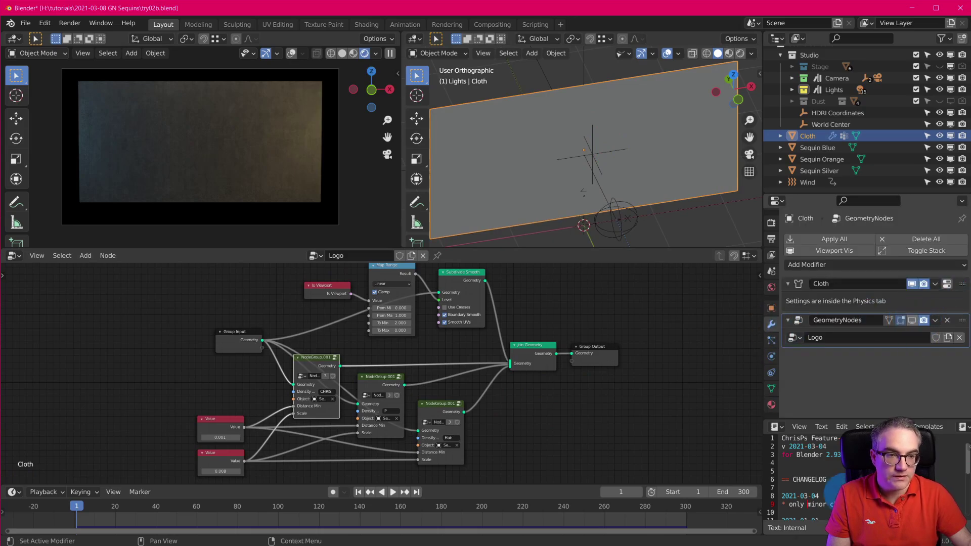
pyautogui.scroll(8, 250, 172)
pyautogui.scroll(3, 445, 427)
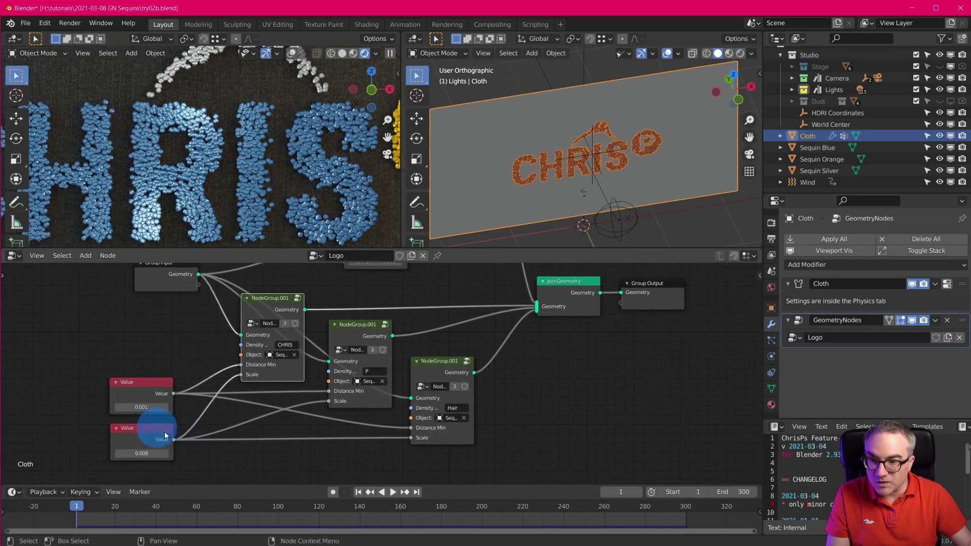
pyautogui.scroll(1, 353, 406)
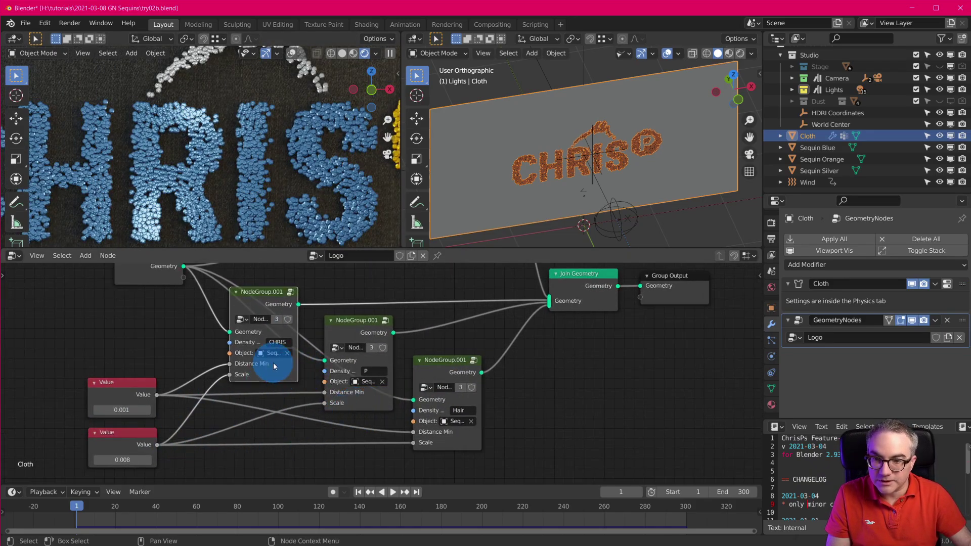
pyautogui.scroll(-1, 292, 401)
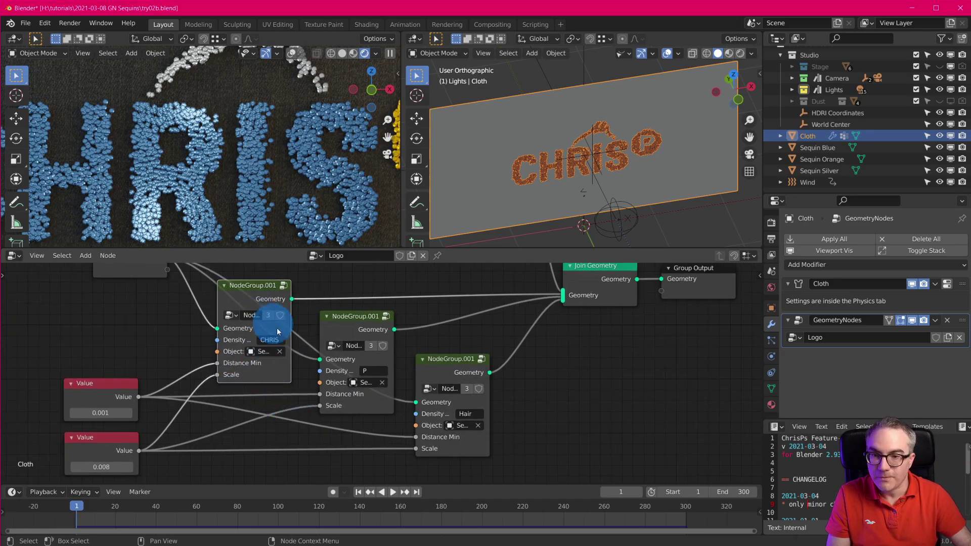
pyautogui.scroll(-1, 333, 344)
pyautogui.keyDown('shift'); pyautogui.scroll(3, 279, 371); pyautogui.keyUp('shift')
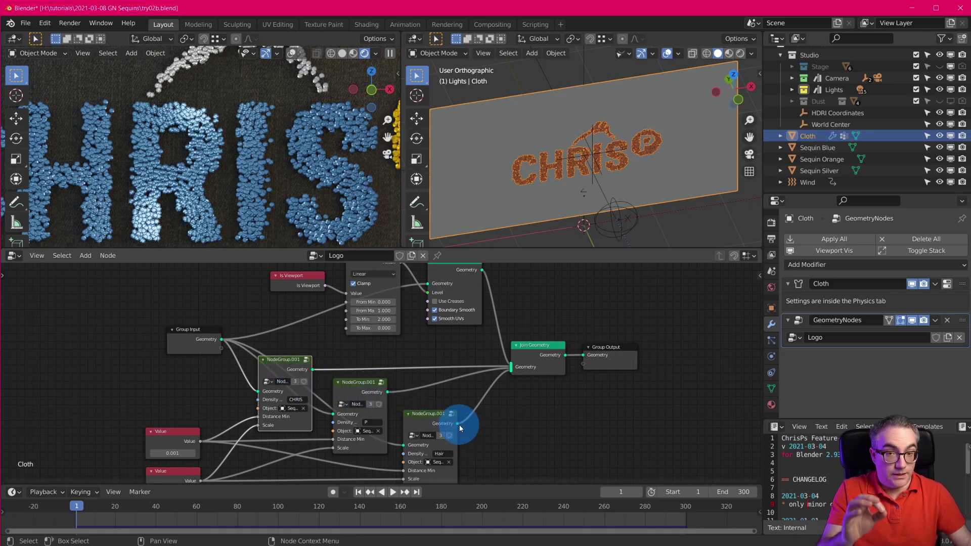
pyautogui.scroll(3, 283, 332)
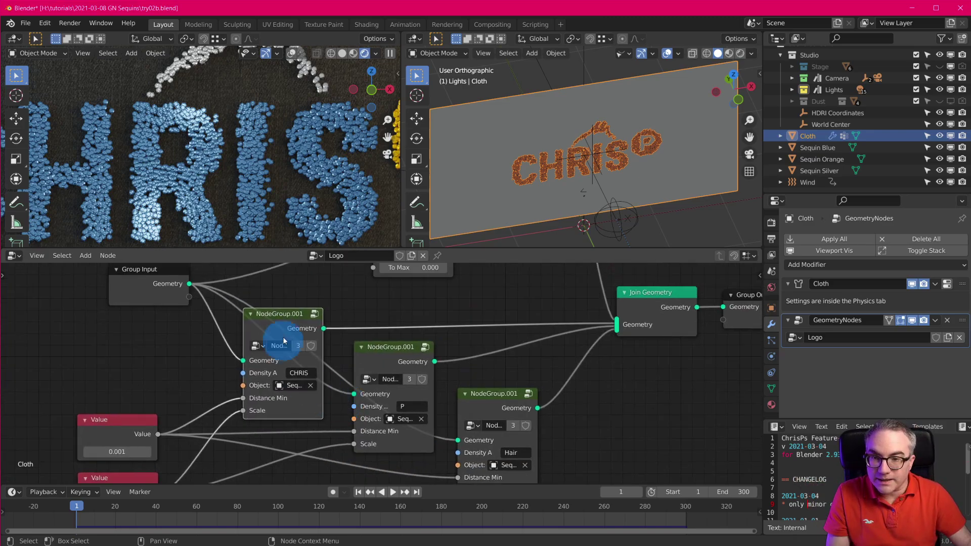
# Step: Enter NodeGroup.001 and frame all its nodes, including Group Input
pyautogui.press('Tab')
pyautogui.scroll(-2, 357, 367)
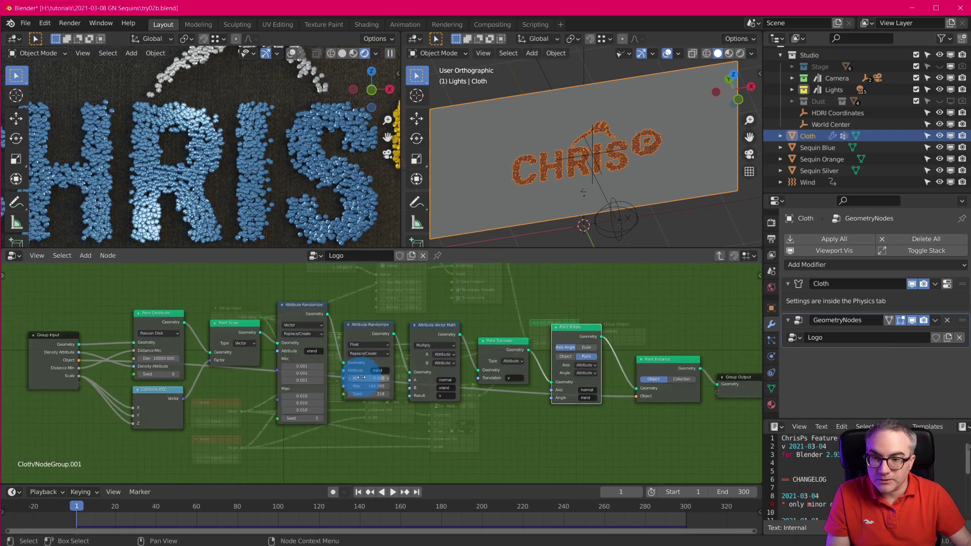
pyautogui.moveTo(205, 419); pyautogui.dragTo(279, 420, button='middle')
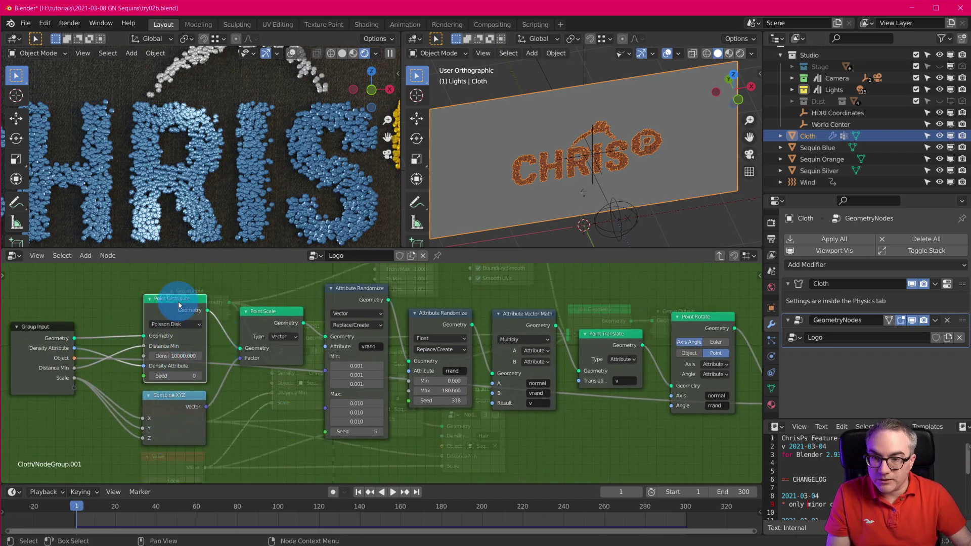
pyautogui.scroll(2, 195, 358)
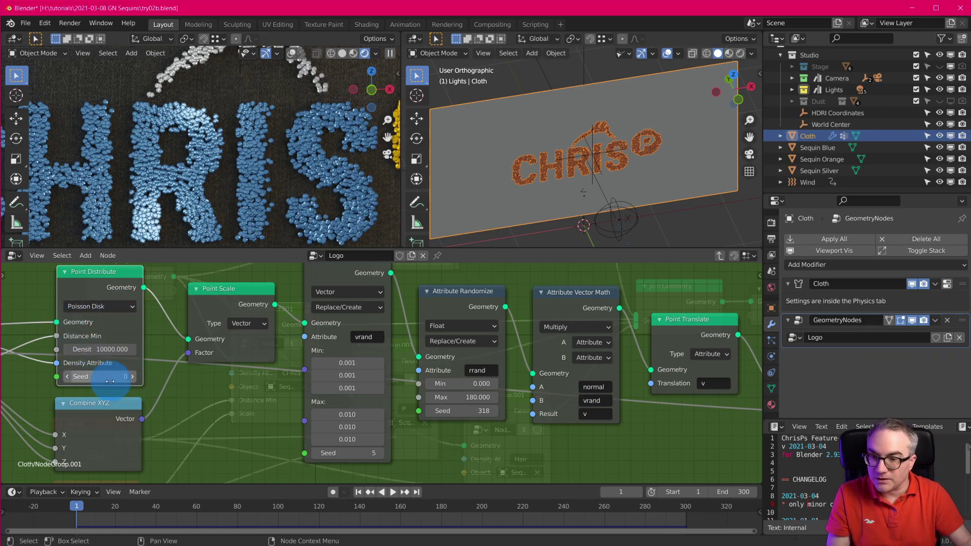
pyautogui.press('Home')
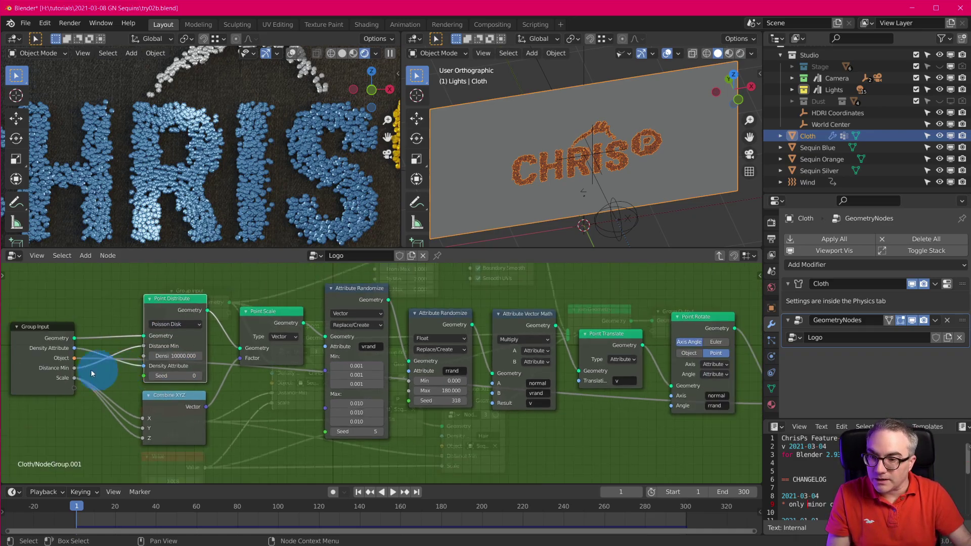
pyautogui.scroll(2, 231, 366)
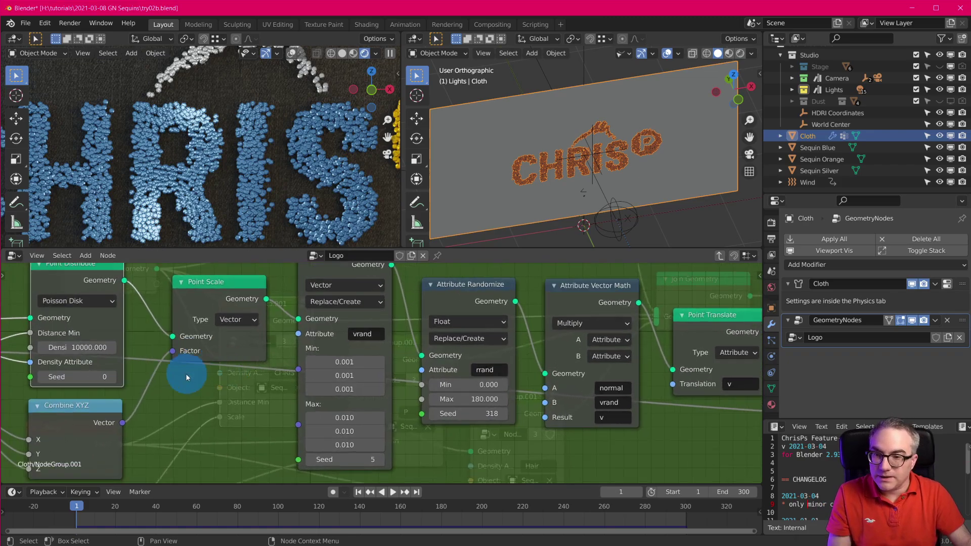
# Step: Select the Point Scale node and pan toward the Point Rotate node
pyautogui.click(229, 288)
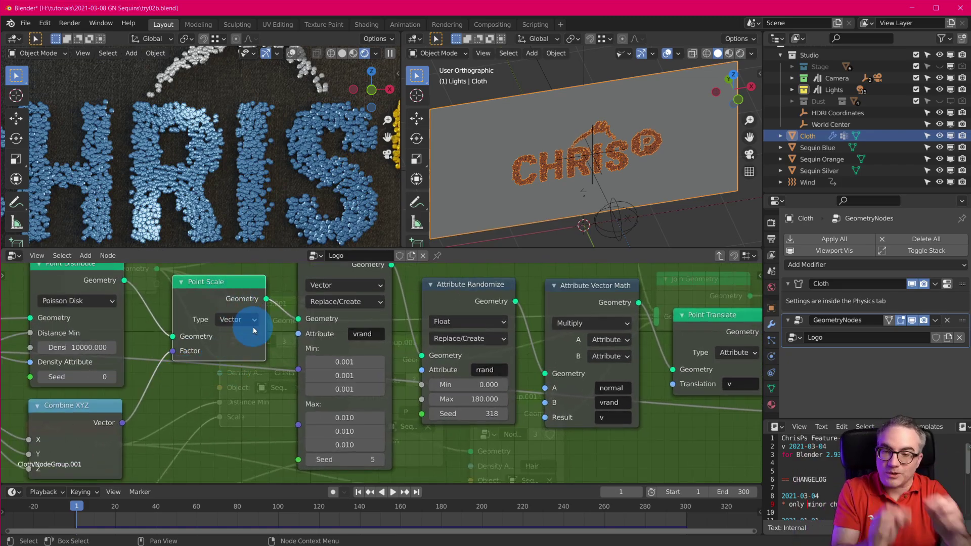
pyautogui.scroll(-1, 466, 427)
pyautogui.moveTo(466, 427); pyautogui.dragTo(386, 449, button='middle')
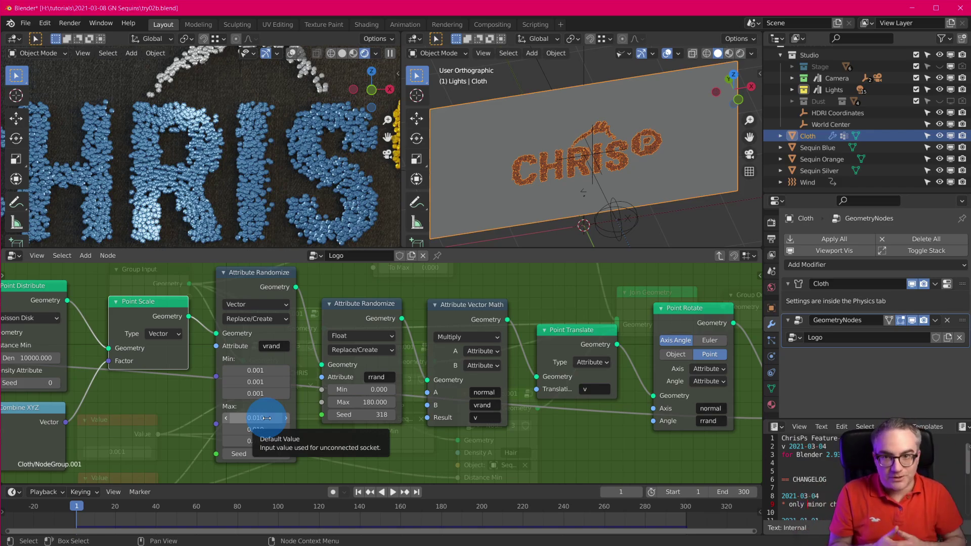
pyautogui.scroll(8, 236, 186)
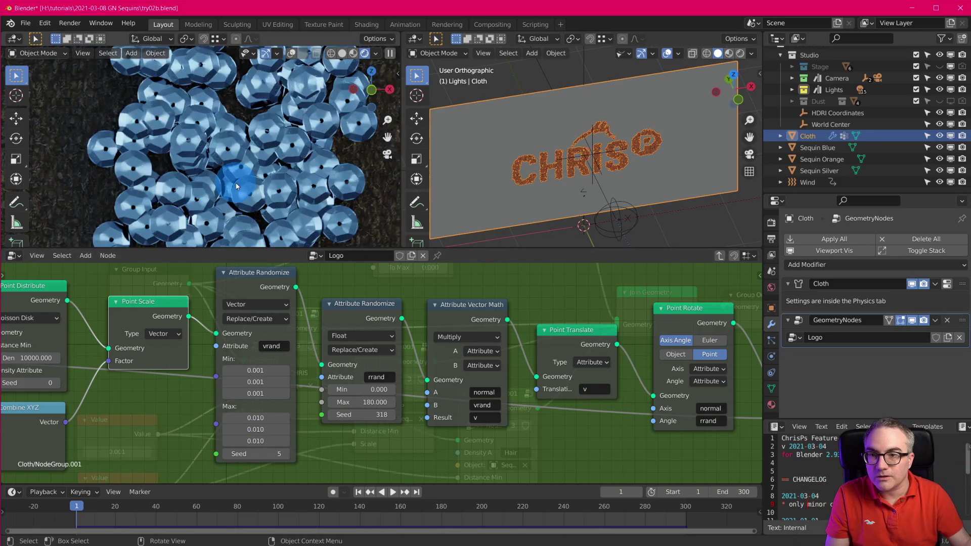
pyautogui.scroll(4, 334, 171)
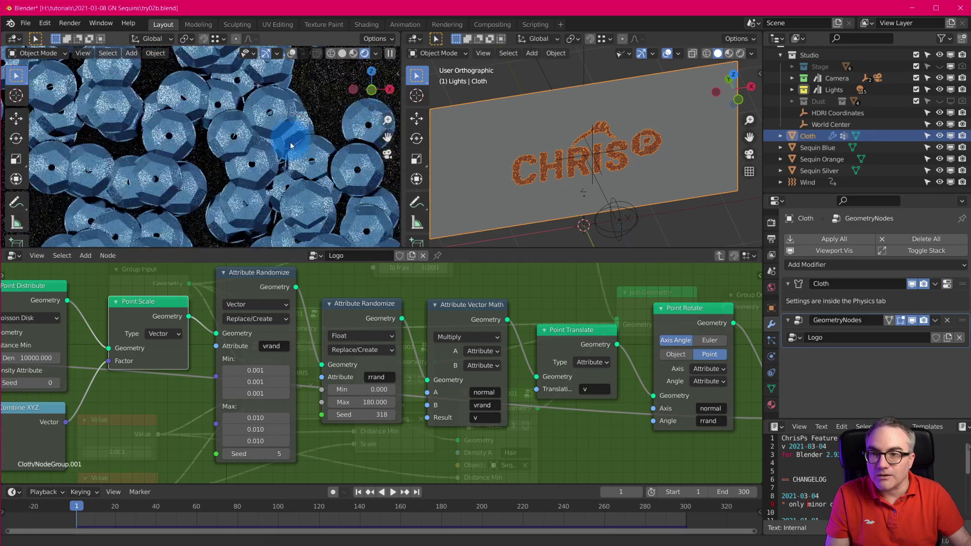
pyautogui.keyDown('shift'); pyautogui.moveTo(292, 148); pyautogui.dragTo(206, 137, button='middle'); pyautogui.keyUp('shift')
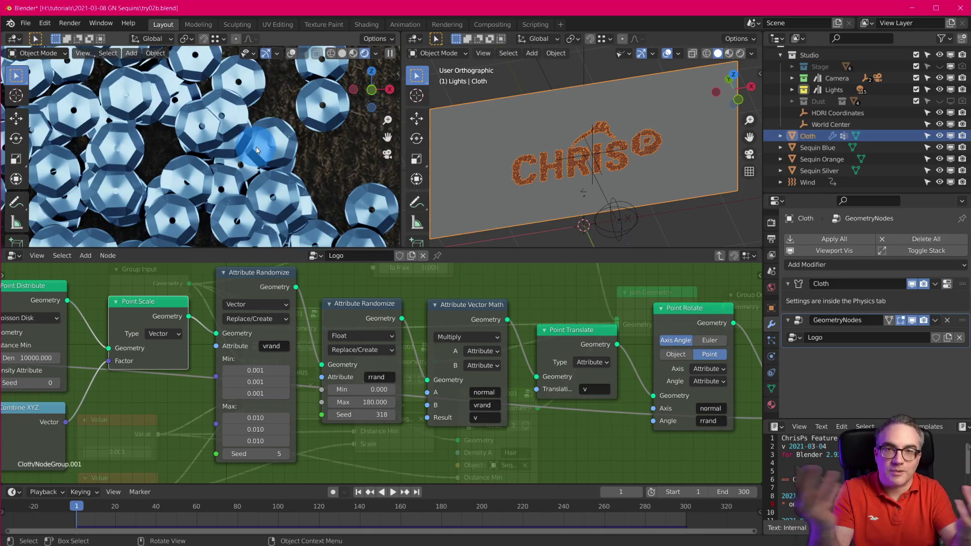
pyautogui.scroll(-5, 271, 157)
pyautogui.scroll(-8, 298, 195)
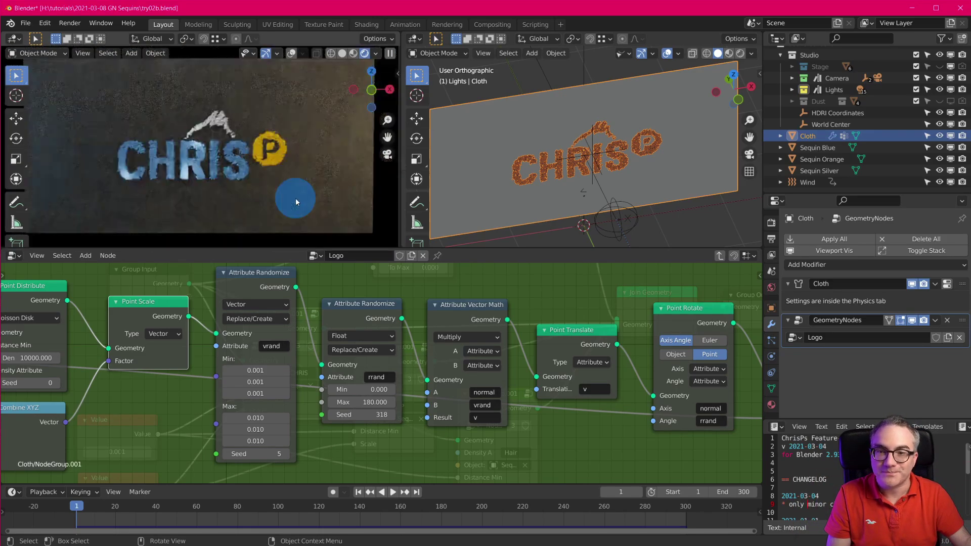
pyautogui.scroll(4, 296, 200)
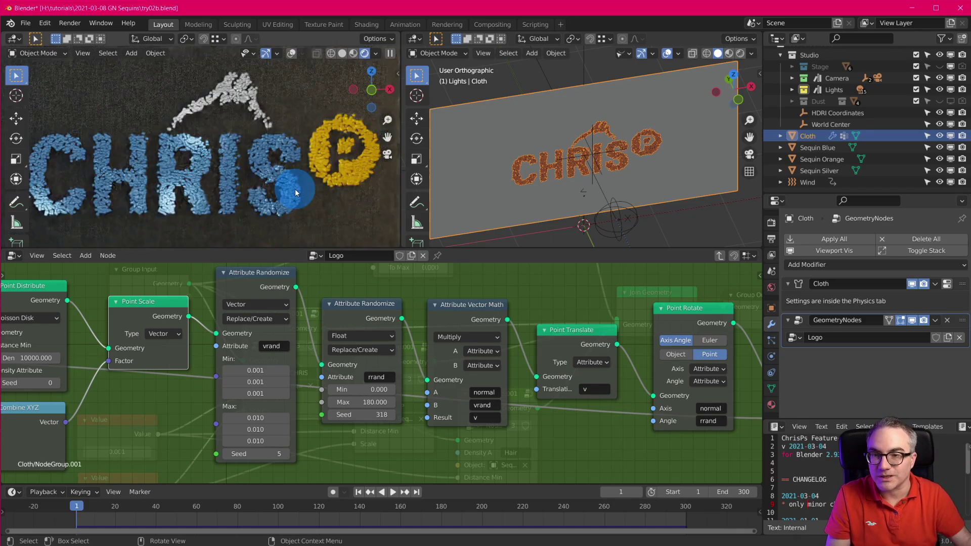
pyautogui.scroll(2, 296, 196)
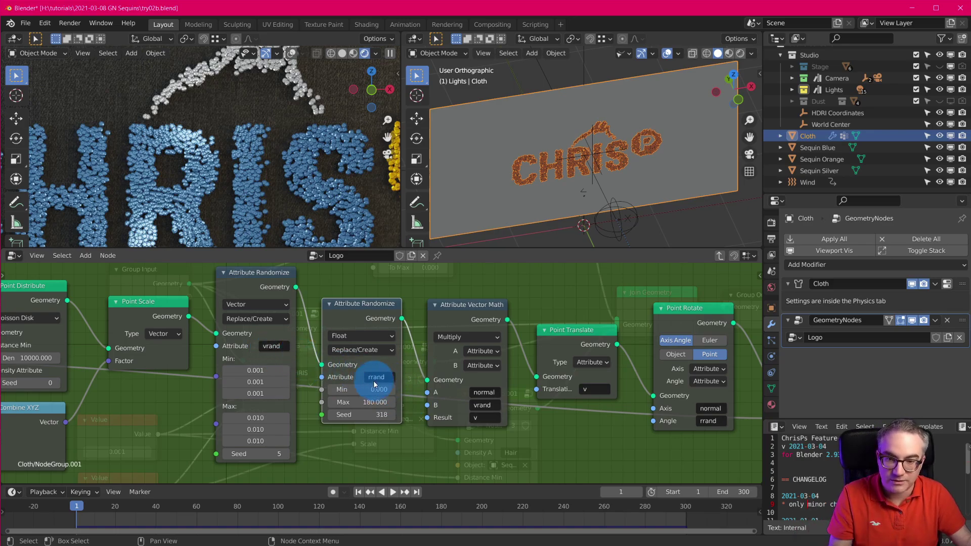
# Step: Pan along the sequin chain and nudge Point Instance up-left beside Point Rotate
pyautogui.moveTo(571, 403); pyautogui.dragTo(476, 396, button='middle')
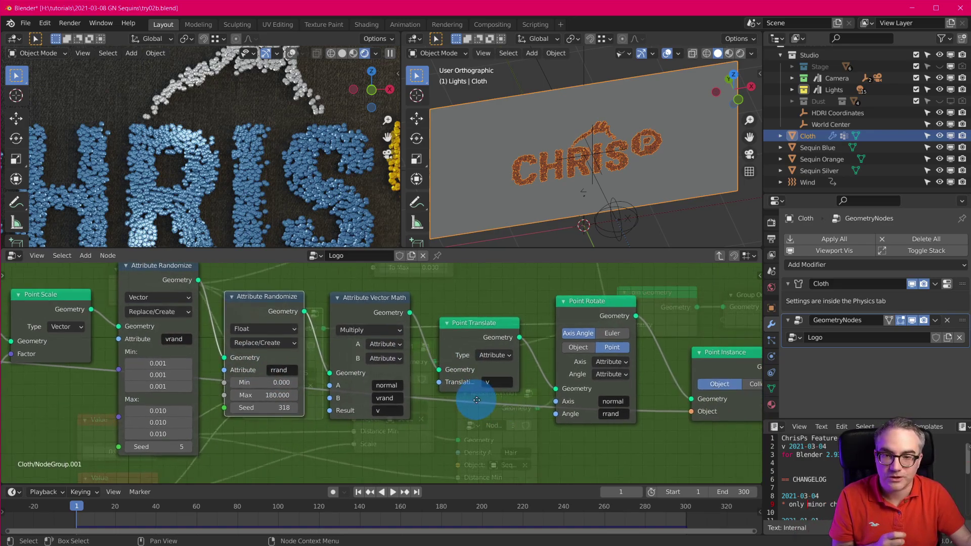
pyautogui.click(381, 305)
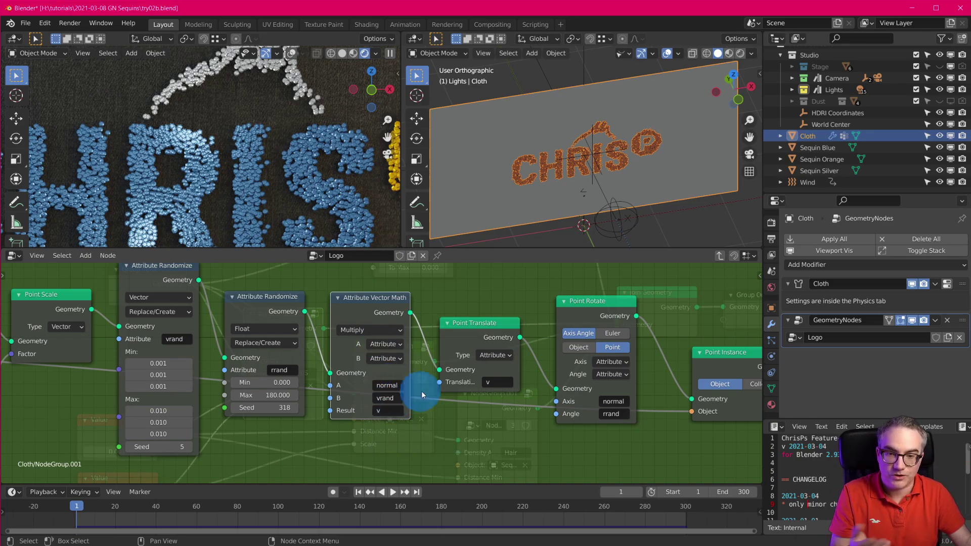
pyautogui.moveTo(496, 412); pyautogui.dragTo(386, 418, button='middle')
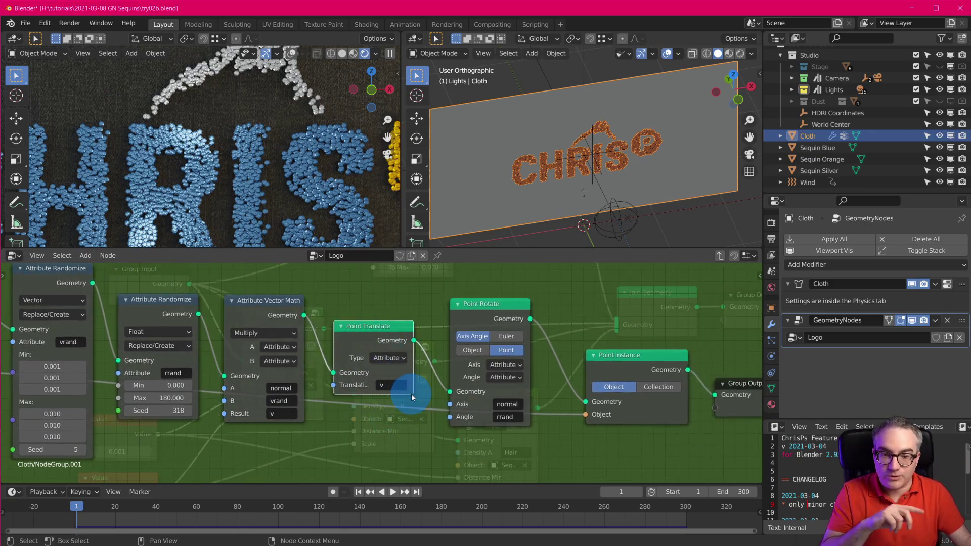
pyautogui.moveTo(466, 390); pyautogui.dragTo(373, 383, button='middle')
pyautogui.click(387, 301)
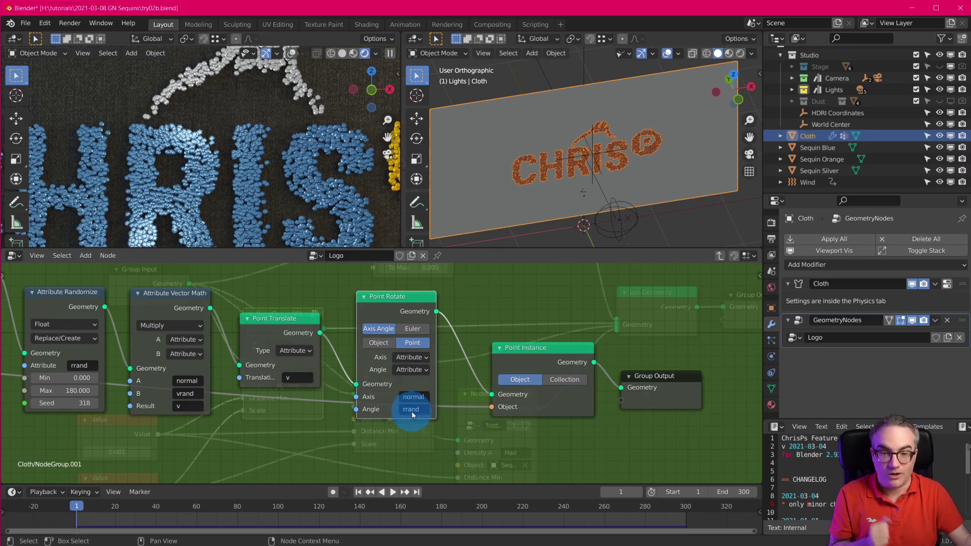
pyautogui.moveTo(582, 346); pyautogui.dragTo(566, 330)
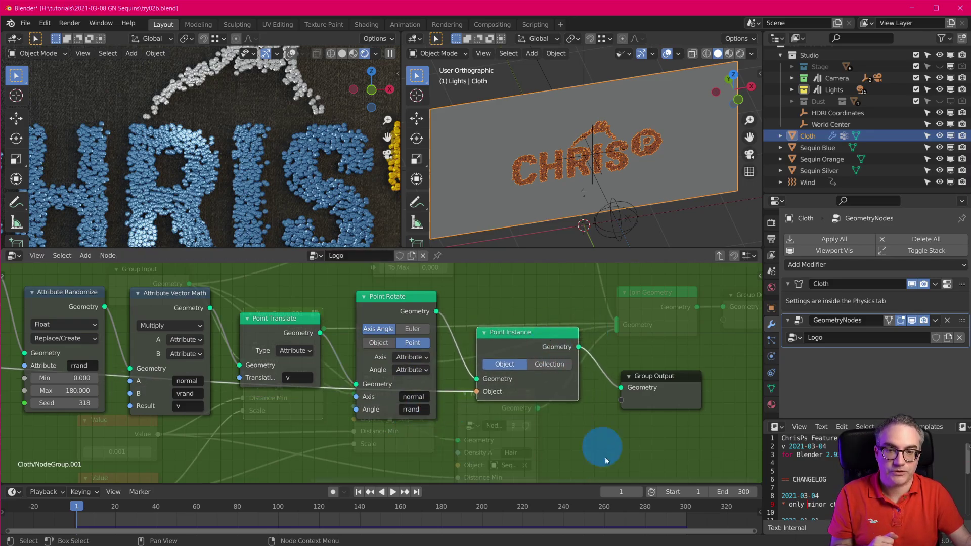
pyautogui.scroll(-4, 547, 426)
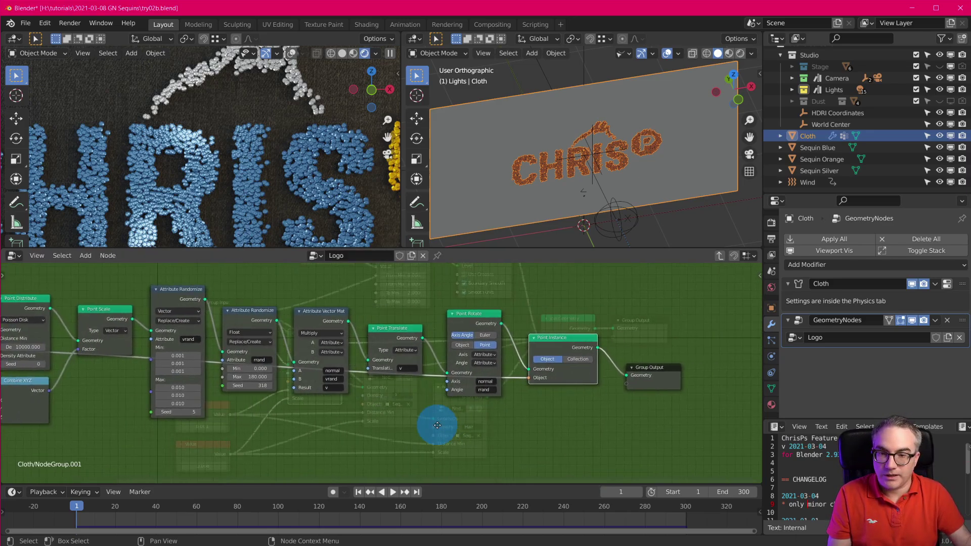
# Step: Exit NodeGroup.001 back to the Logo tree and zoom the node view
pyautogui.press('Tab')
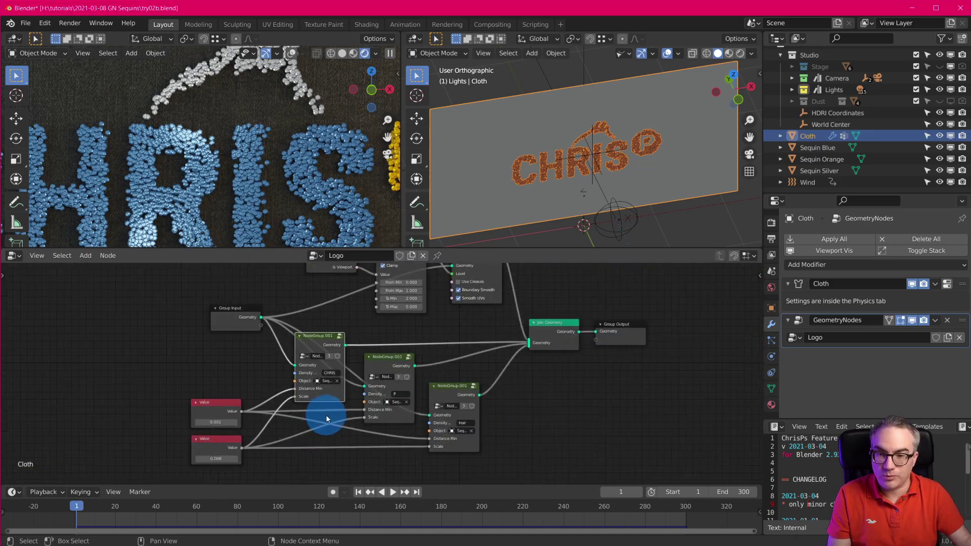
pyautogui.scroll(2, 326, 414)
pyautogui.scroll(2, 293, 390)
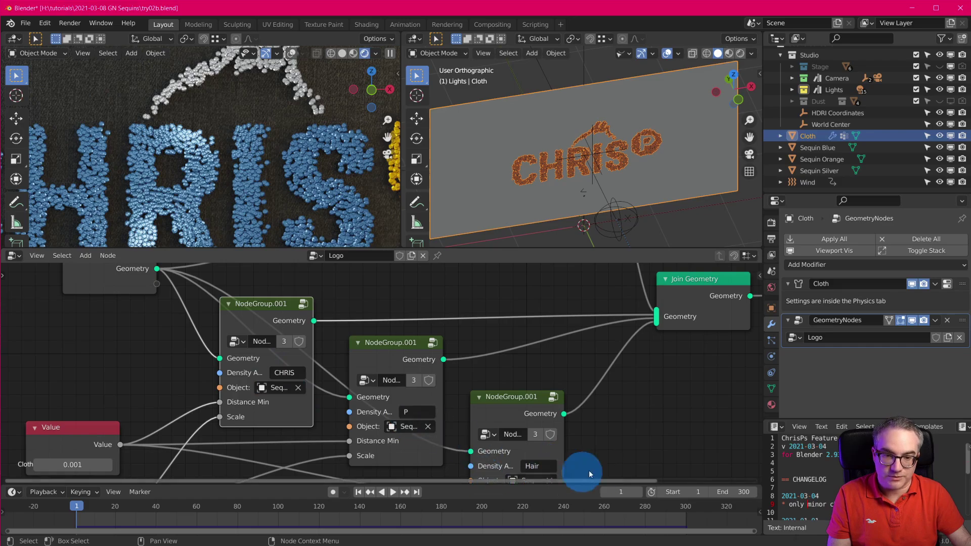
pyautogui.scroll(-3, 531, 429)
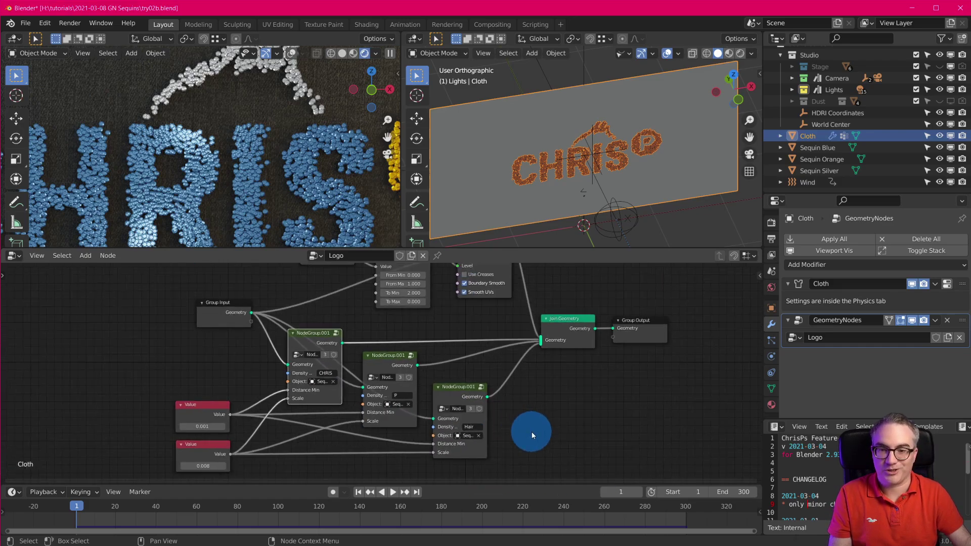
pyautogui.scroll(4, 532, 432)
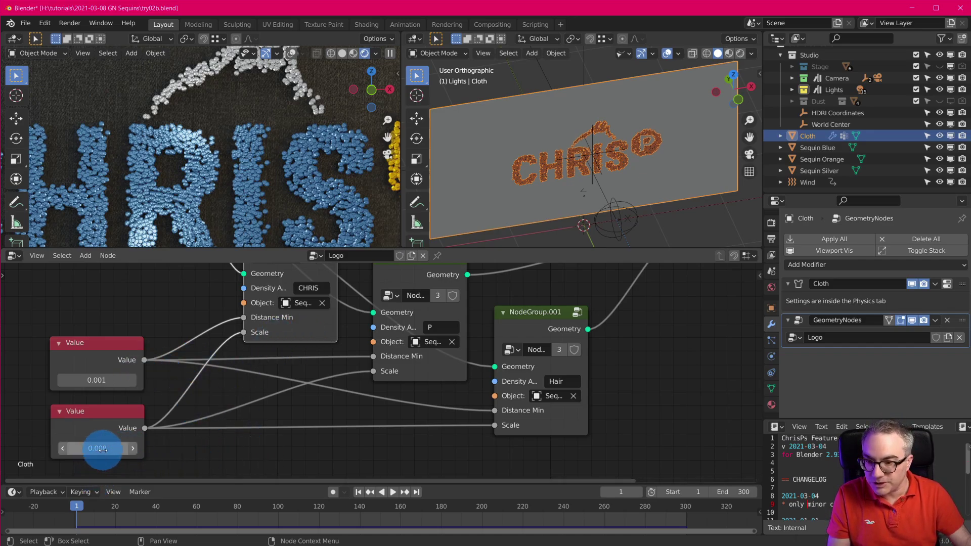
pyautogui.scroll(-5, 568, 221)
# Step: Orbit and zoom the 3D viewport onto the sequin CHRIS lettering on the cloth plane
pyautogui.moveTo(572, 178); pyautogui.dragTo(624, 183, button='middle')
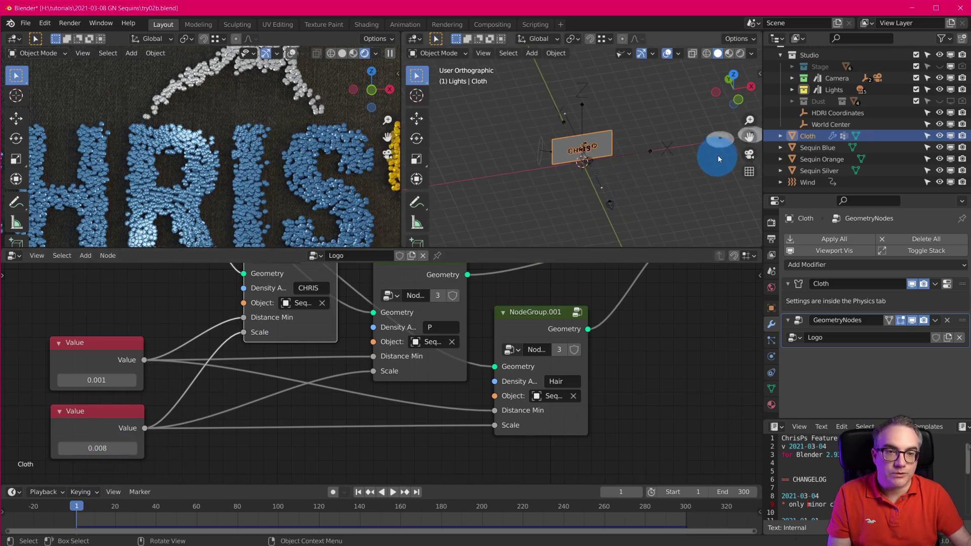
pyautogui.scroll(10, 560, 174)
pyautogui.scroll(3, 559, 171)
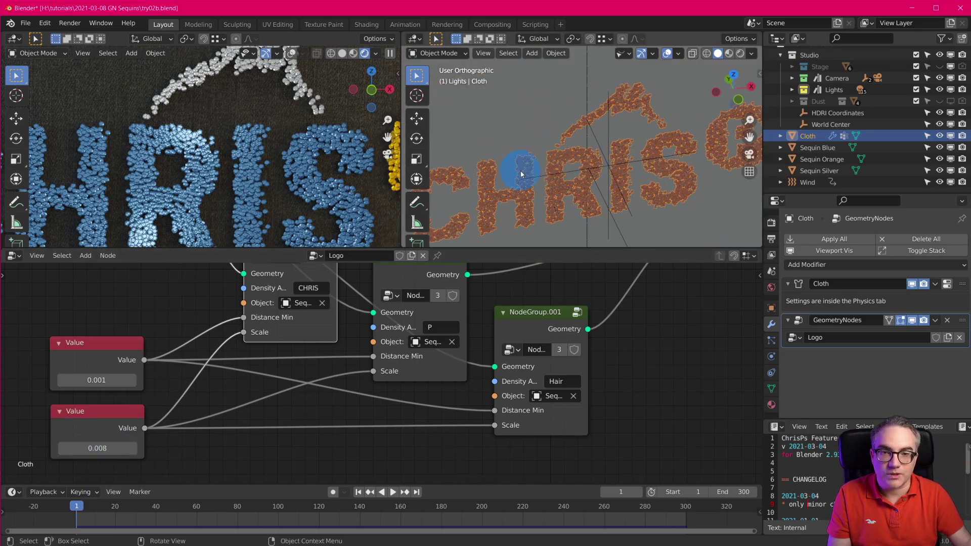
pyautogui.scroll(-5, 305, 159)
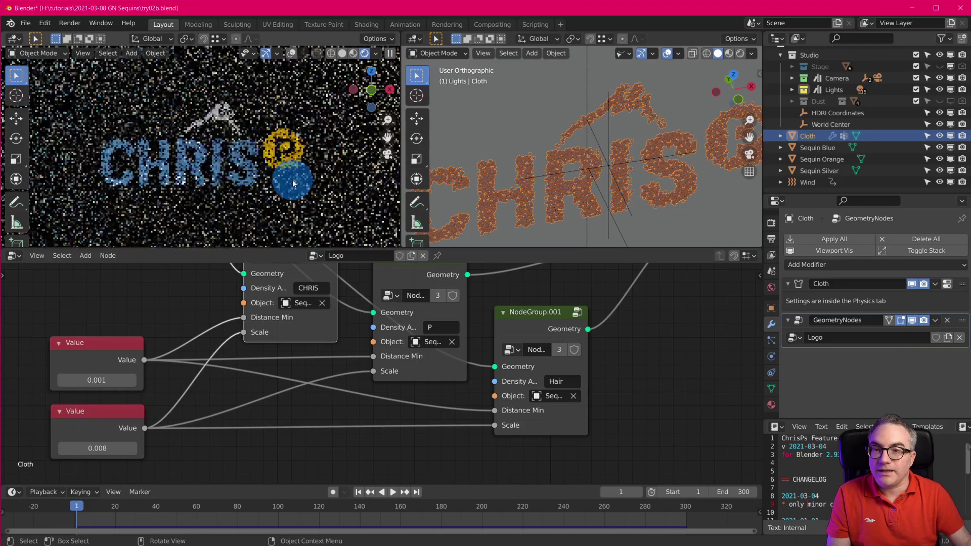
# Step: Play the cloth animation and stop it at frame 186
pyautogui.press('space')
pyautogui.moveTo(389, 508); pyautogui.dragTo(455, 510)
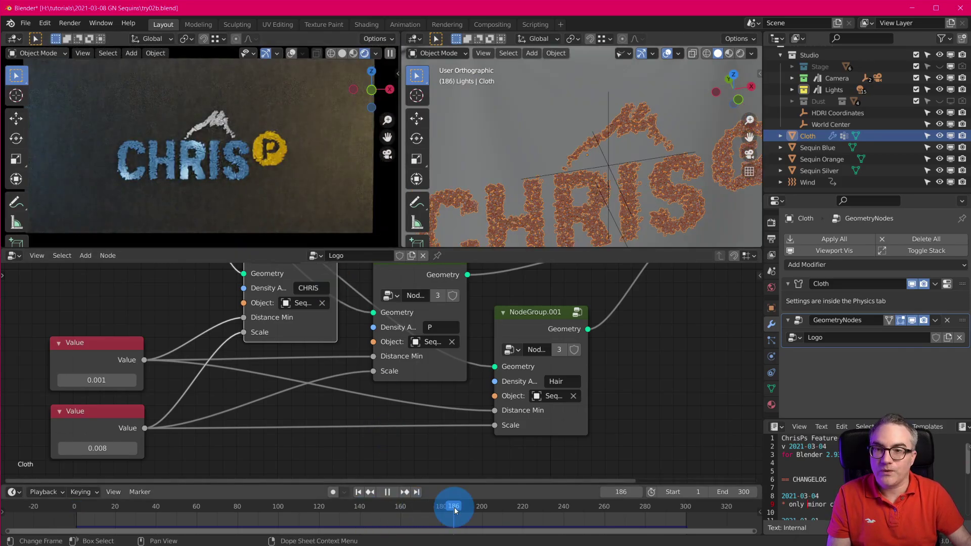
pyautogui.press('space')
# Step: Zoom around the viewports and frame the CHRIS banner through the scene camera
pyautogui.scroll(6, 239, 182)
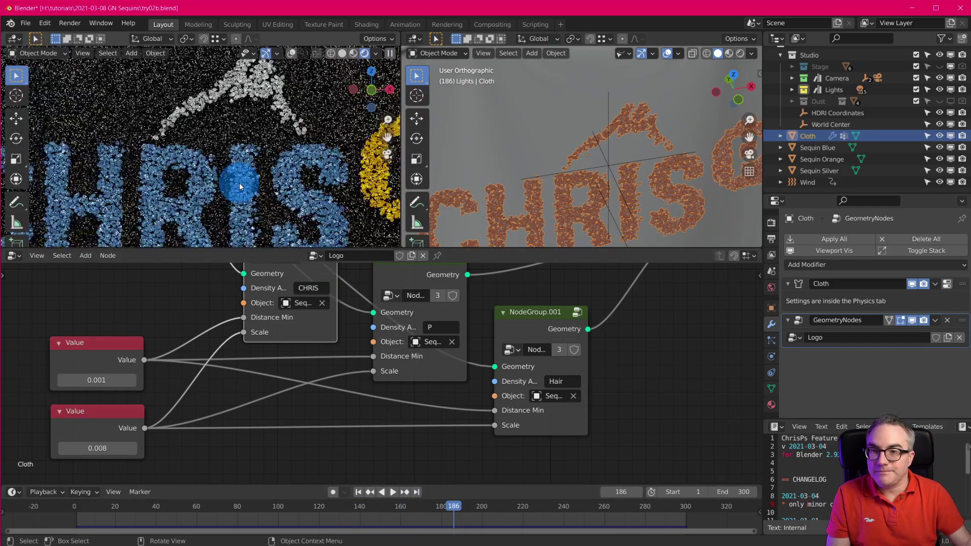
pyautogui.scroll(-3, 243, 182)
pyautogui.scroll(2, 275, 159)
pyautogui.scroll(-2, 275, 159)
pyautogui.scroll(1, 290, 174)
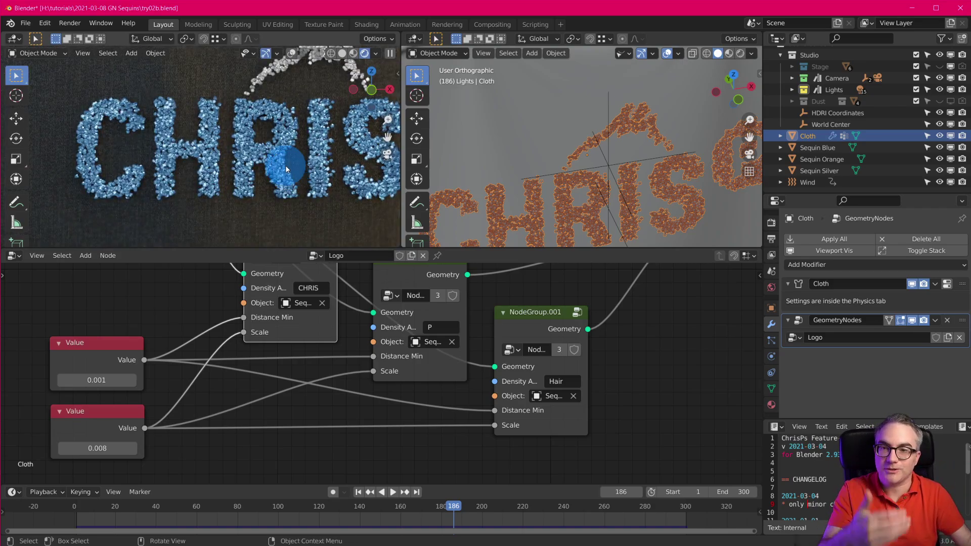
pyautogui.scroll(-2, 285, 164)
pyautogui.scroll(4, 281, 173)
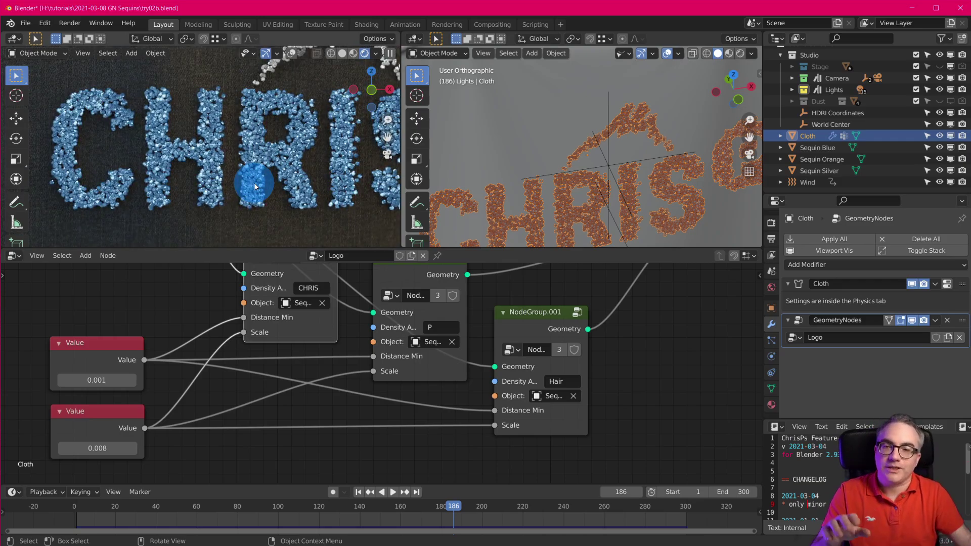
pyautogui.scroll(-3, 254, 186)
pyautogui.scroll(-3, 254, 186)
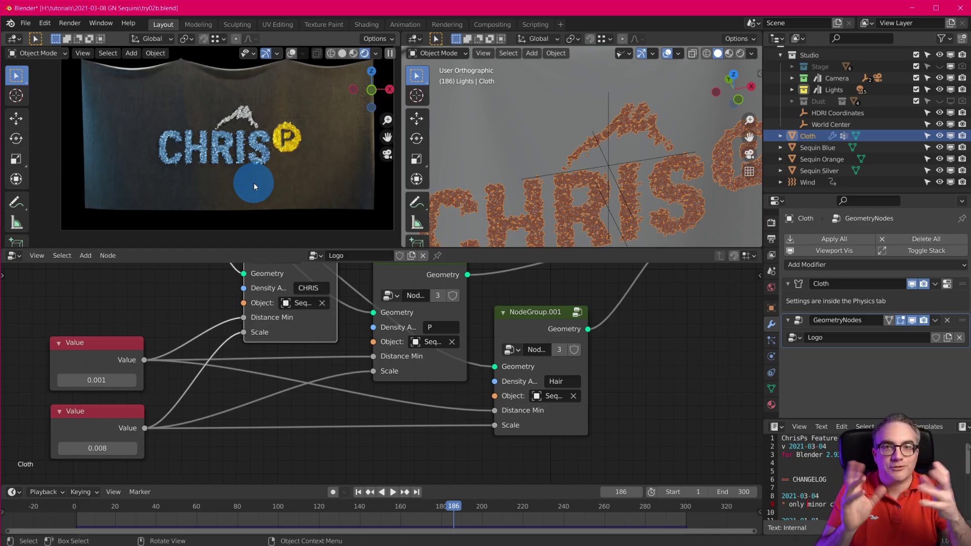
pyautogui.scroll(5, 253, 180)
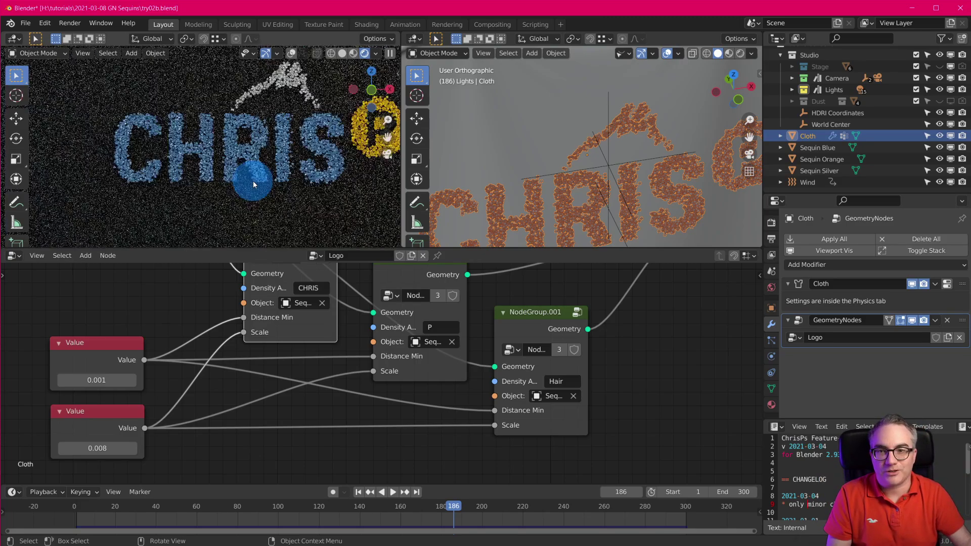
pyautogui.scroll(-2, 253, 181)
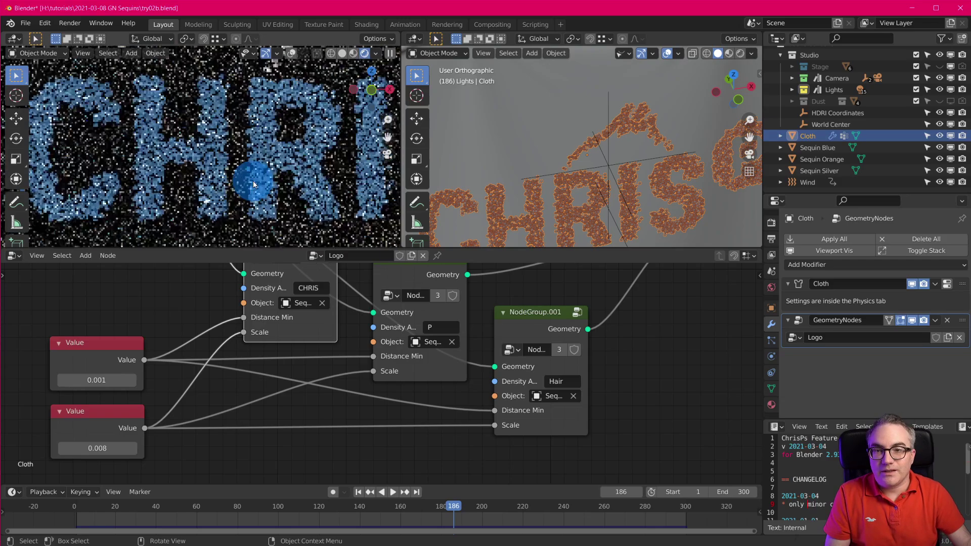
pyautogui.scroll(-3, 509, 369)
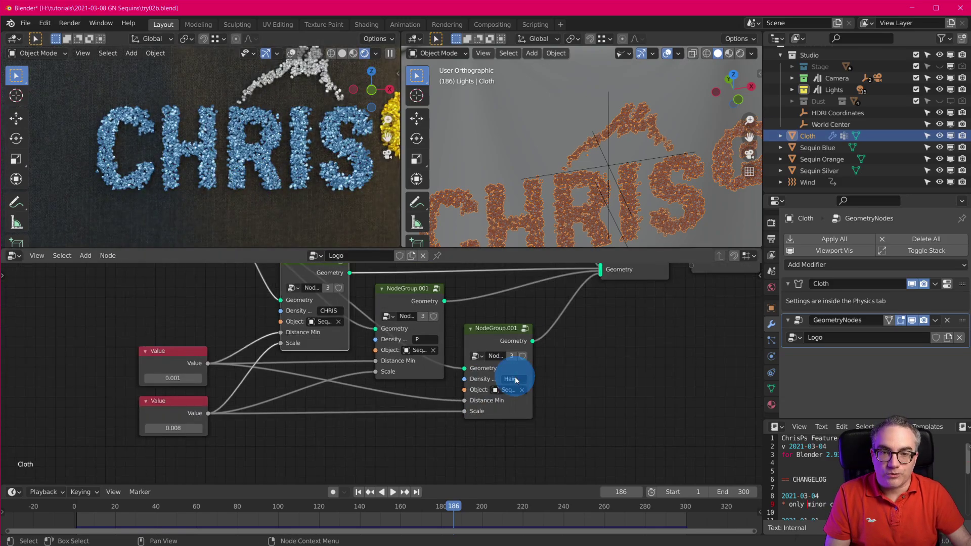
pyautogui.keyDown('shift'); pyautogui.scroll(8, 560, 411); pyautogui.keyUp('shift')
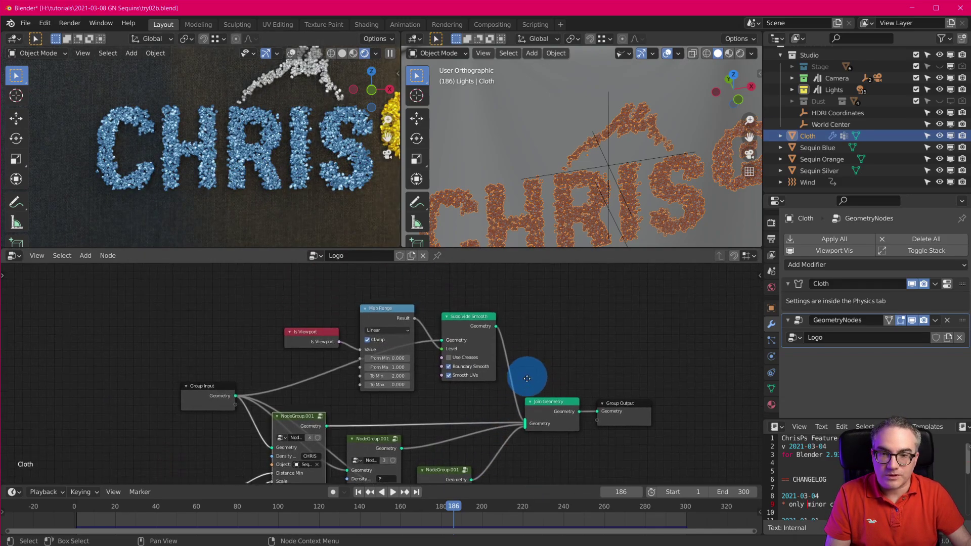
pyautogui.scroll(2, 527, 384)
pyautogui.press('KP_0')
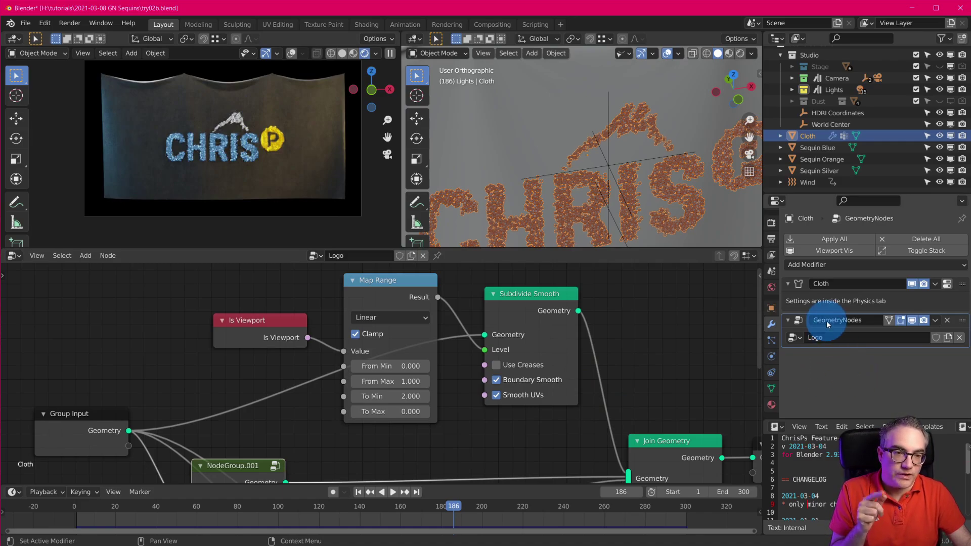
pyautogui.click(834, 264)
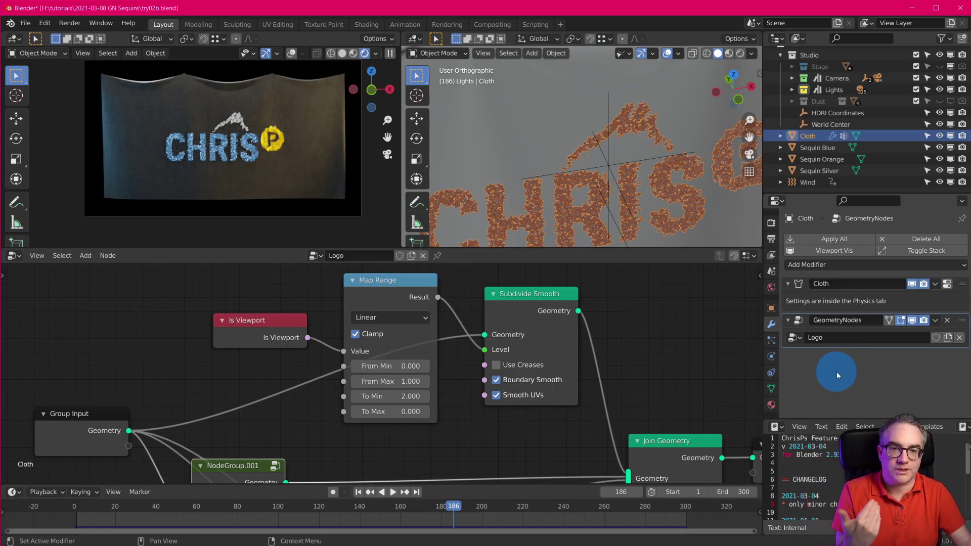
# Step: Move the Group Input node up and to the left
pyautogui.scroll(3, 579, 197)
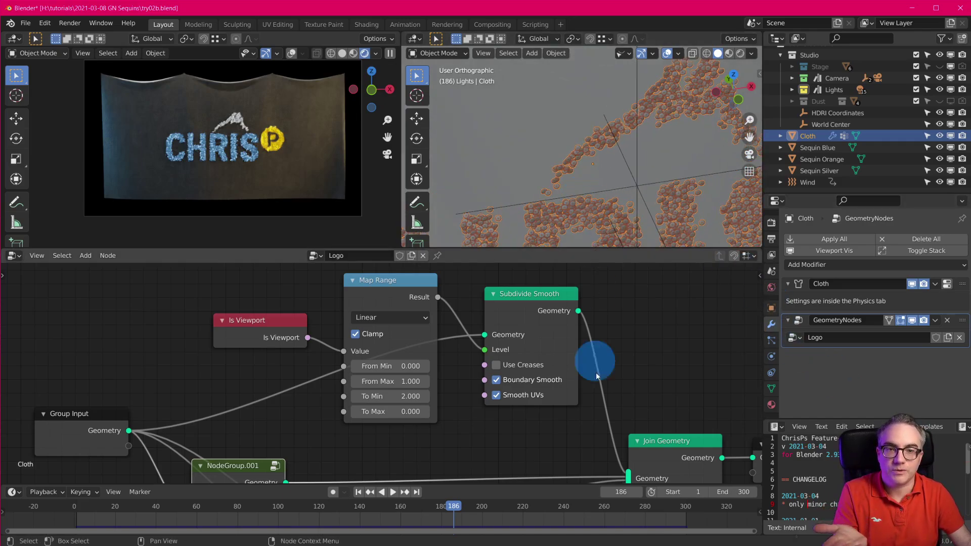
pyautogui.scroll(-4, 689, 380)
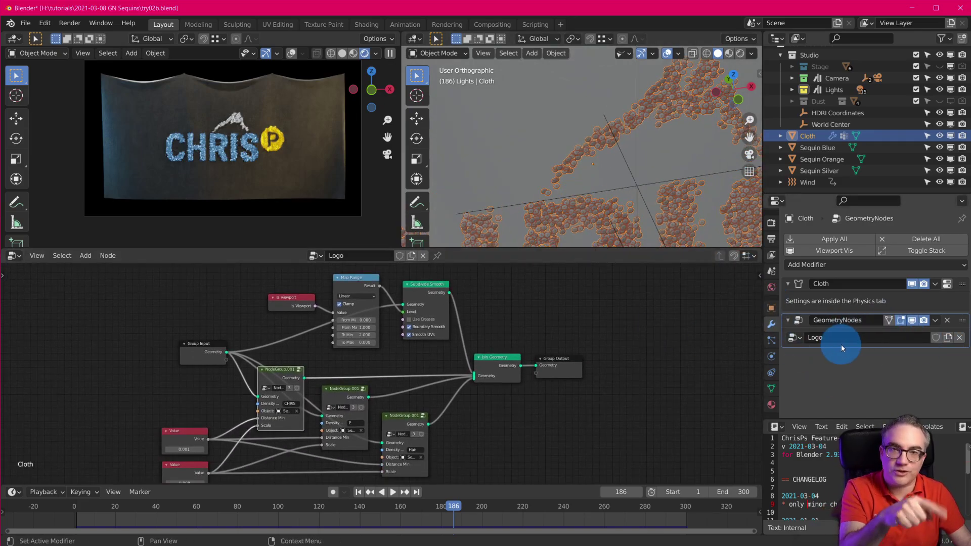
pyautogui.scroll(4, 536, 384)
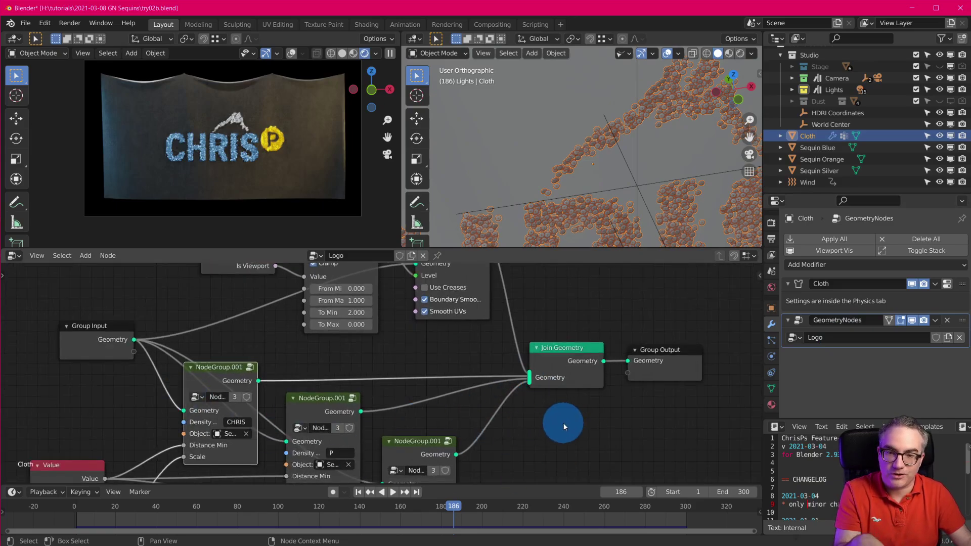
pyautogui.scroll(-2, 354, 385)
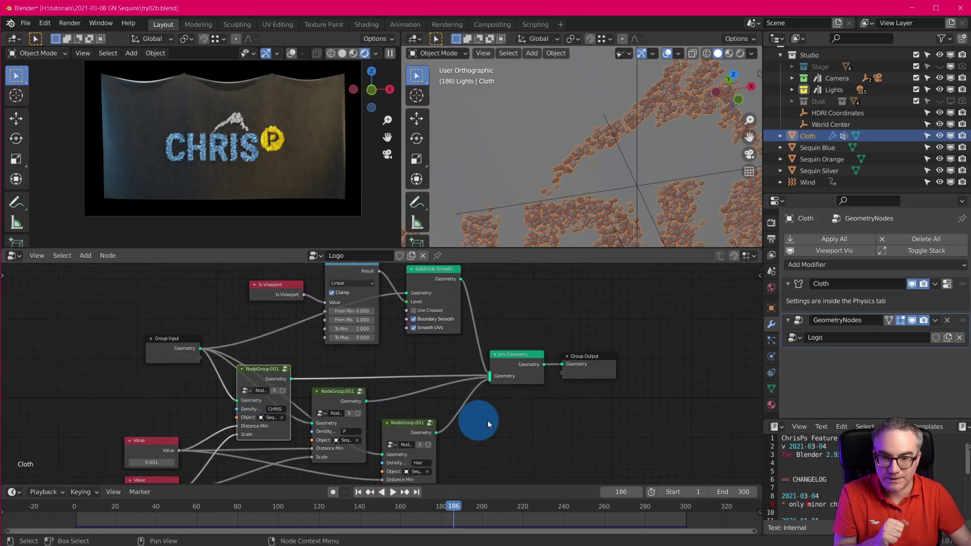
pyautogui.scroll(2, 487, 423)
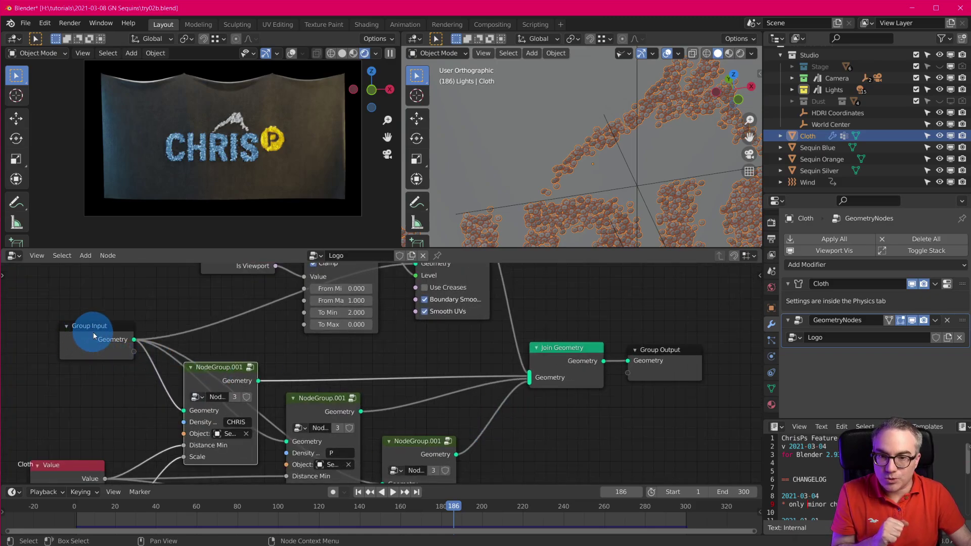
pyautogui.moveTo(94, 337); pyautogui.dragTo(80, 311)
# Step: Recentre the tree on Join Geometry and shift Is Viewport about 40 px left
pyautogui.scroll(-1, 212, 418)
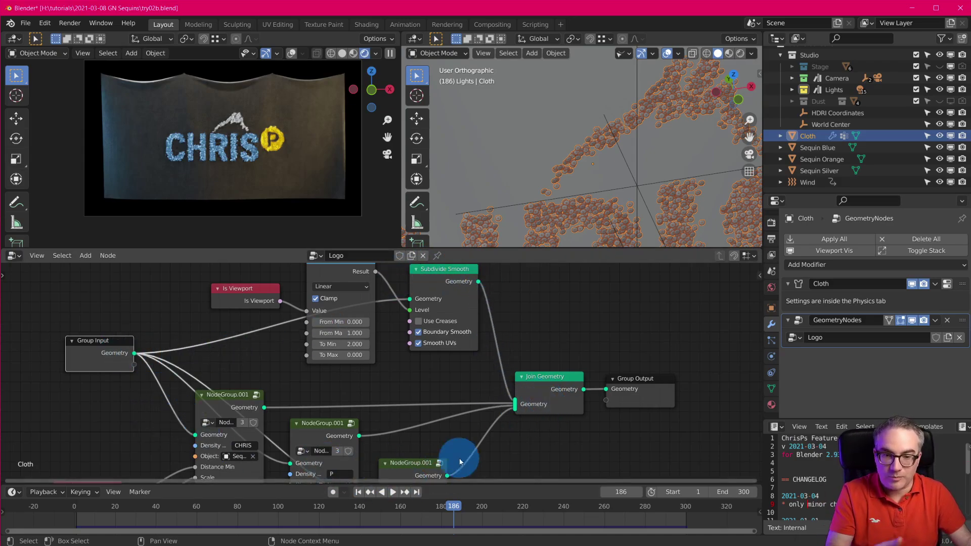
pyautogui.scroll(2, 578, 432)
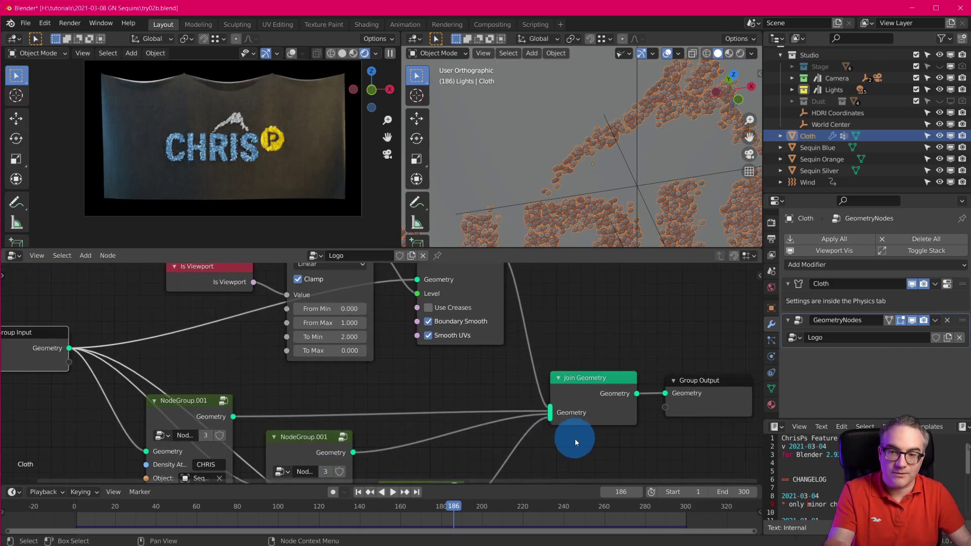
pyautogui.scroll(-1, 575, 439)
pyautogui.scroll(1, 575, 439)
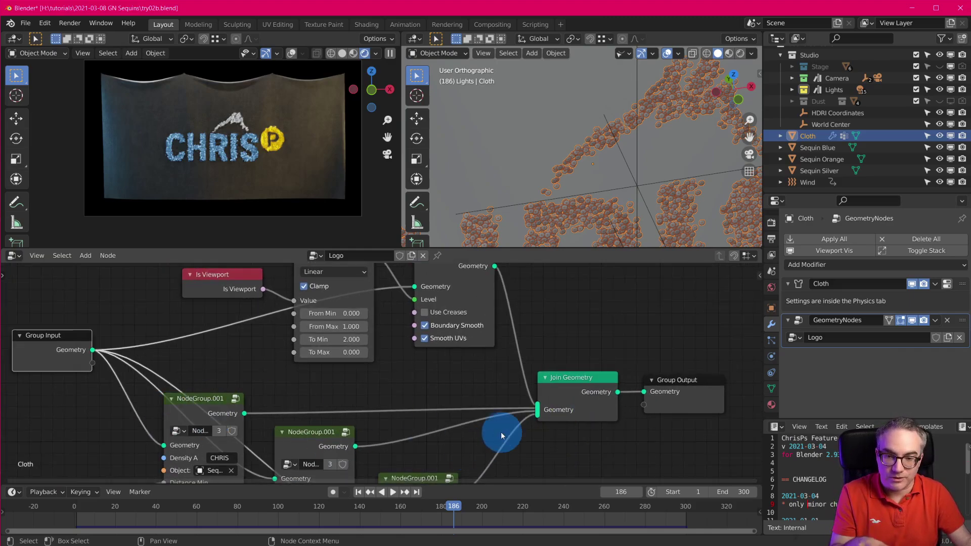
pyautogui.moveTo(546, 348); pyautogui.dragTo(530, 409, button='middle')
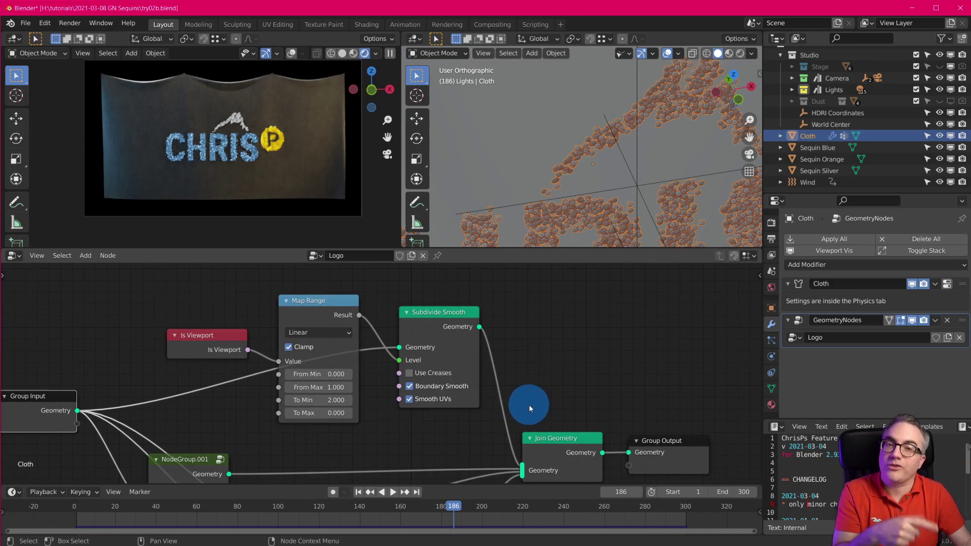
pyautogui.scroll(1, 529, 402)
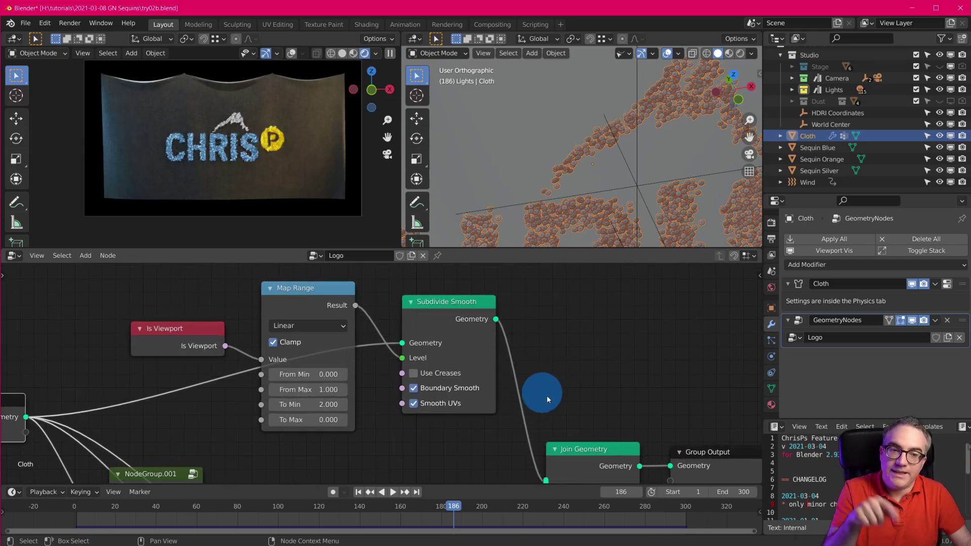
pyautogui.scroll(-1, 632, 424)
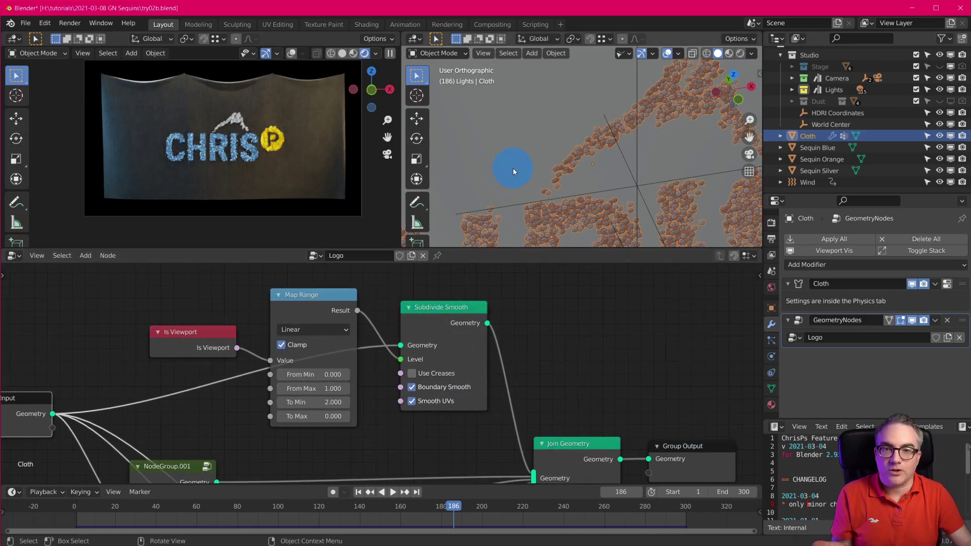
pyautogui.moveTo(188, 332); pyautogui.dragTo(168, 334)
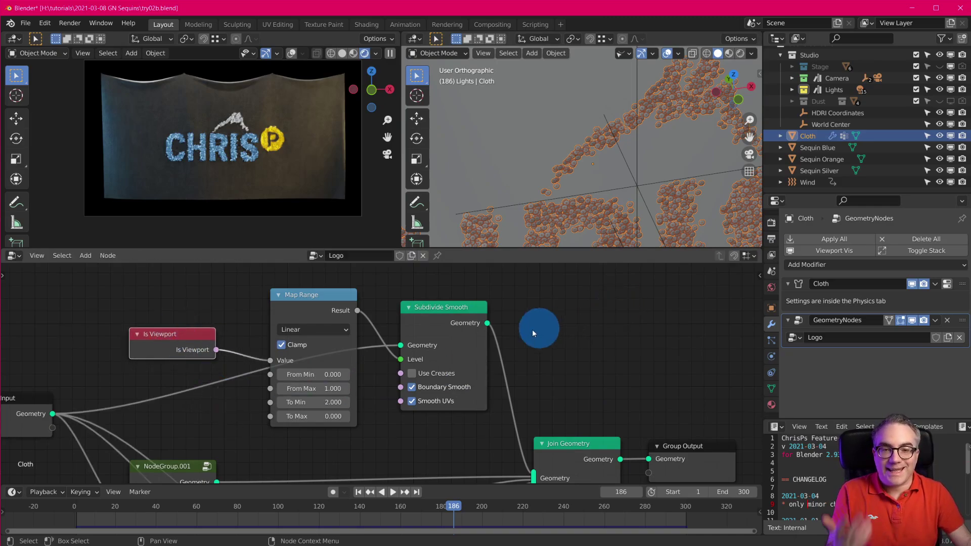
# Step: Browse the Add menu's Utilities nodes, then dismiss it without adding anything
pyautogui.hotkey('shift', 'a')
pyautogui.moveTo(574, 309)
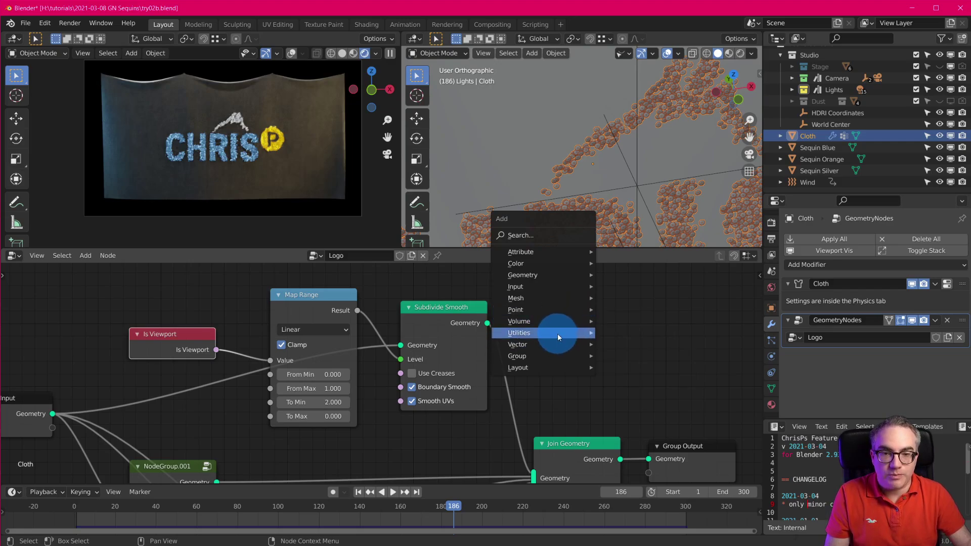
pyautogui.moveTo(558, 333)
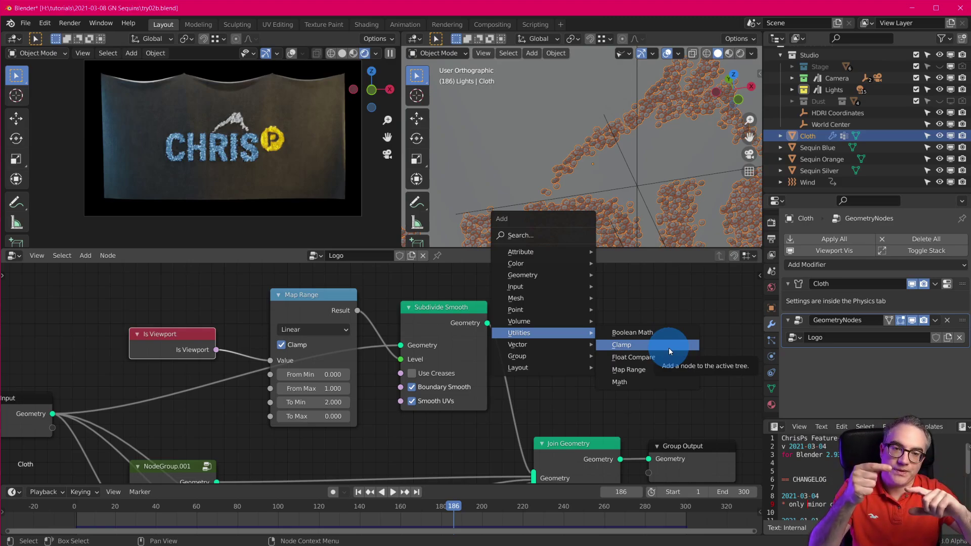
pyautogui.click(642, 299)
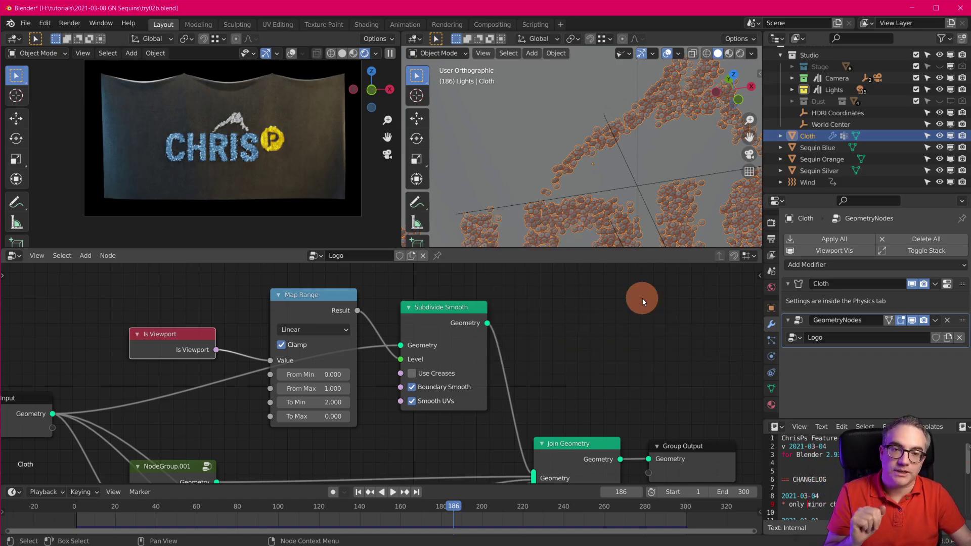
pyautogui.scroll(1, 387, 384)
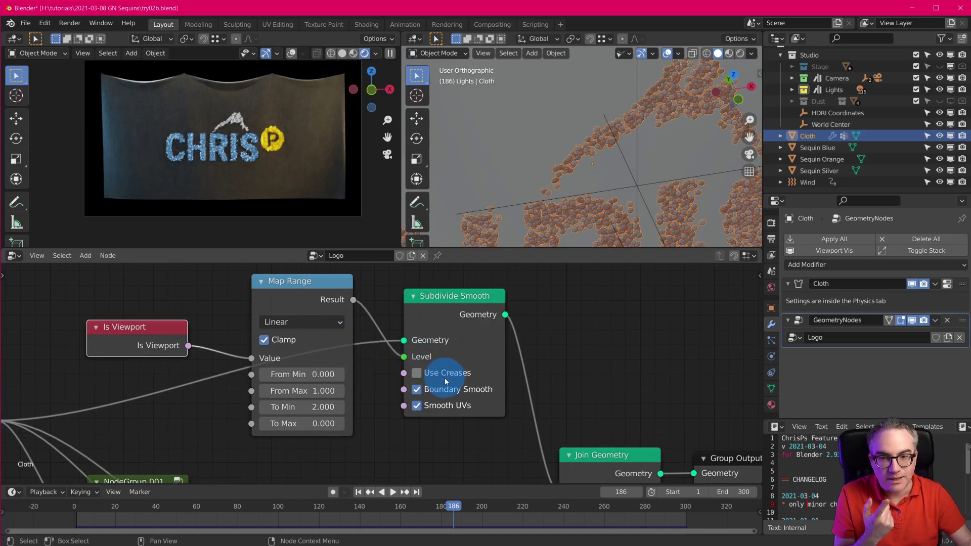
# Step: Reconnect Is Viewport to the Map Range Value input
pyautogui.moveTo(252, 358); pyautogui.dragTo(297, 363)
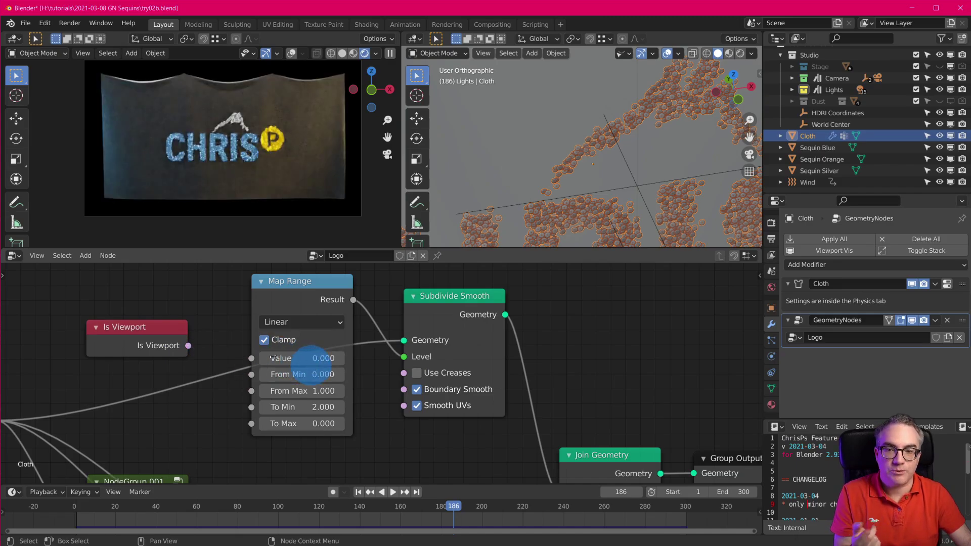
pyautogui.moveTo(186, 345); pyautogui.dragTo(366, 374)
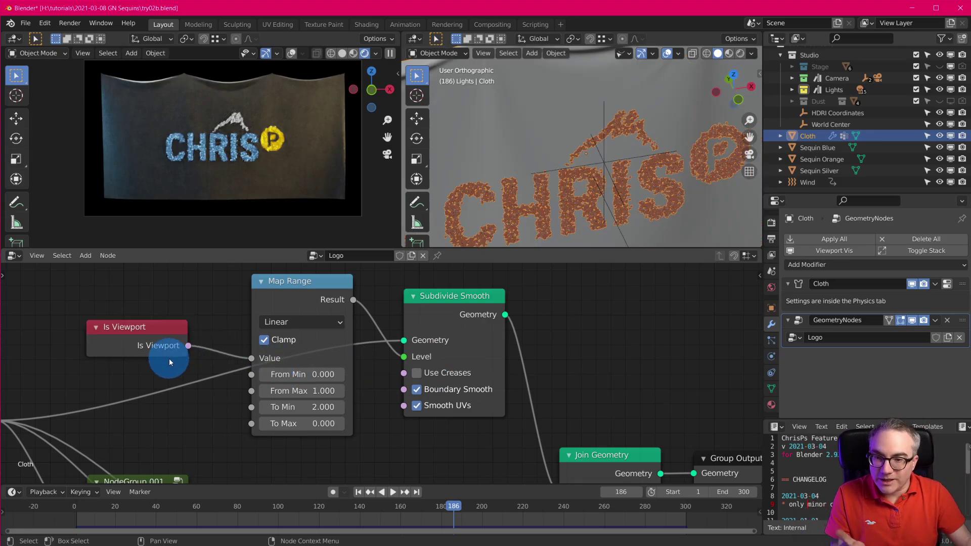
pyautogui.scroll(1, 142, 354)
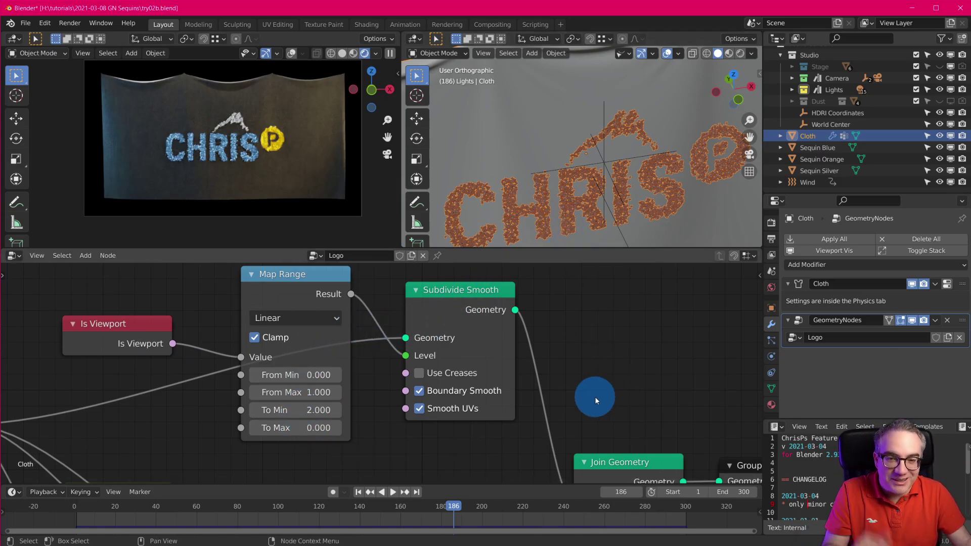
# Step: Zoom out and pan the node editor to frame the entire Logo node tree
pyautogui.scroll(-3, 592, 395)
pyautogui.moveTo(592, 401); pyautogui.dragTo(603, 332, button='middle')
pyautogui.scroll(-1, 544, 338)
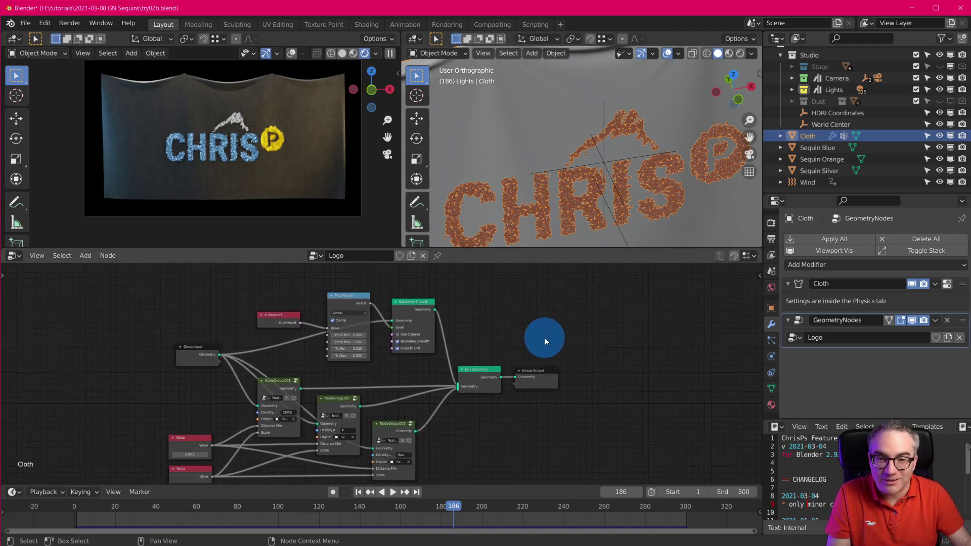
pyautogui.scroll(2, 542, 323)
pyautogui.moveTo(542, 323); pyautogui.dragTo(509, 330, button='middle')
pyautogui.scroll(-2, 517, 412)
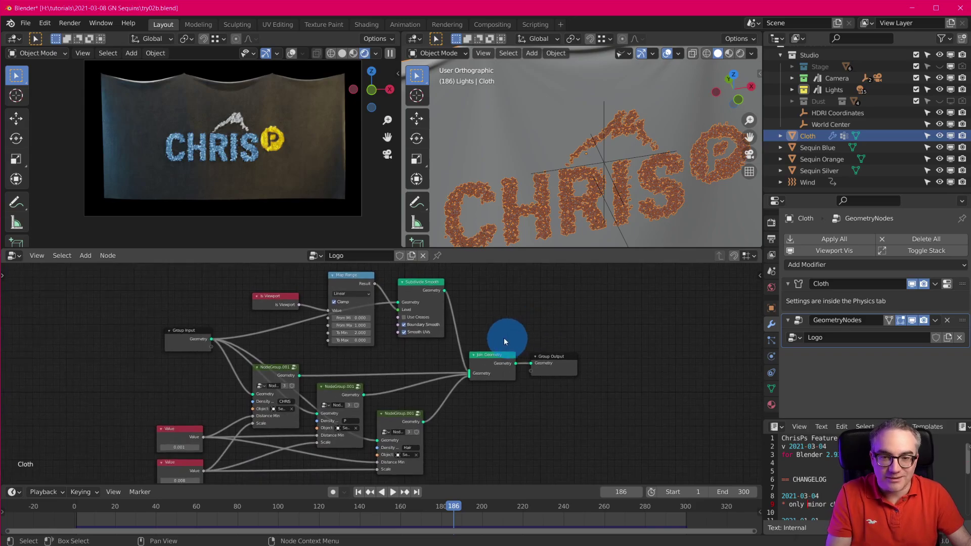
pyautogui.scroll(1, 502, 337)
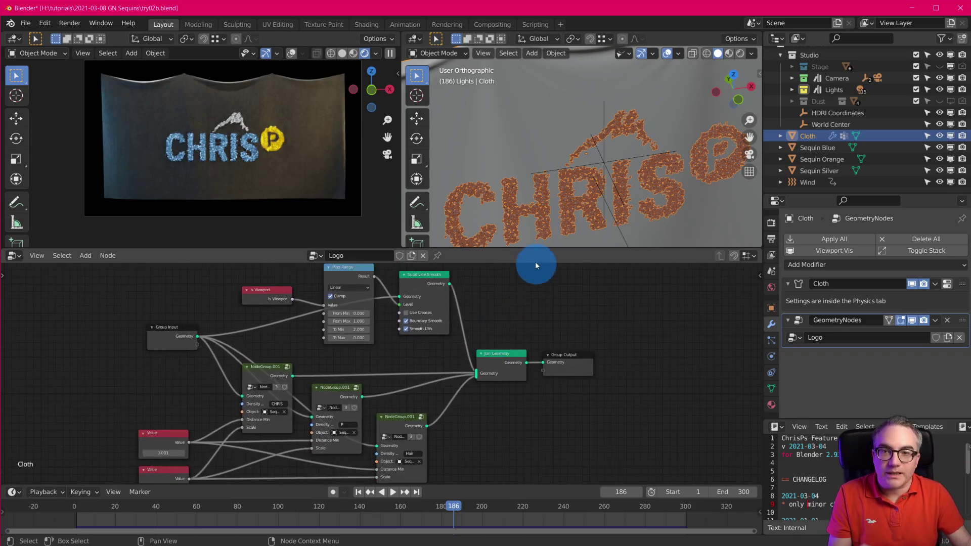
pyautogui.scroll(3, 333, 157)
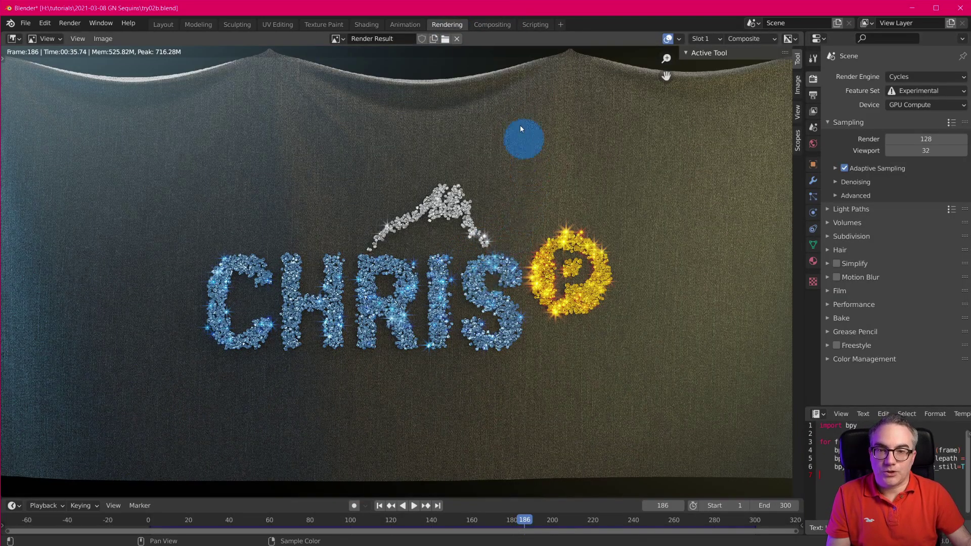
# Step: Switch to the Compositing workspace and zoom in on the Glare nodes
pyautogui.click(492, 24)
pyautogui.scroll(2, 216, 441)
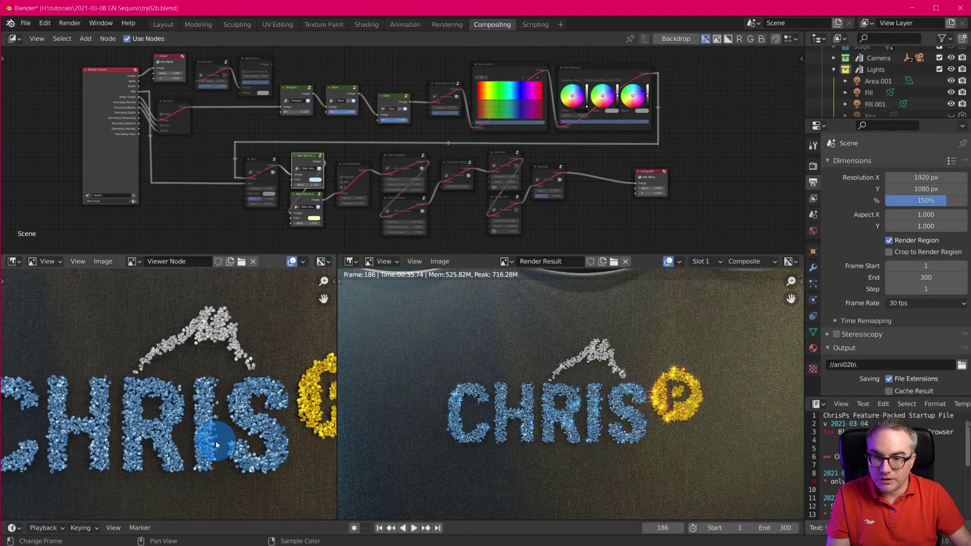
pyautogui.scroll(1, 584, 459)
pyautogui.scroll(1, 585, 457)
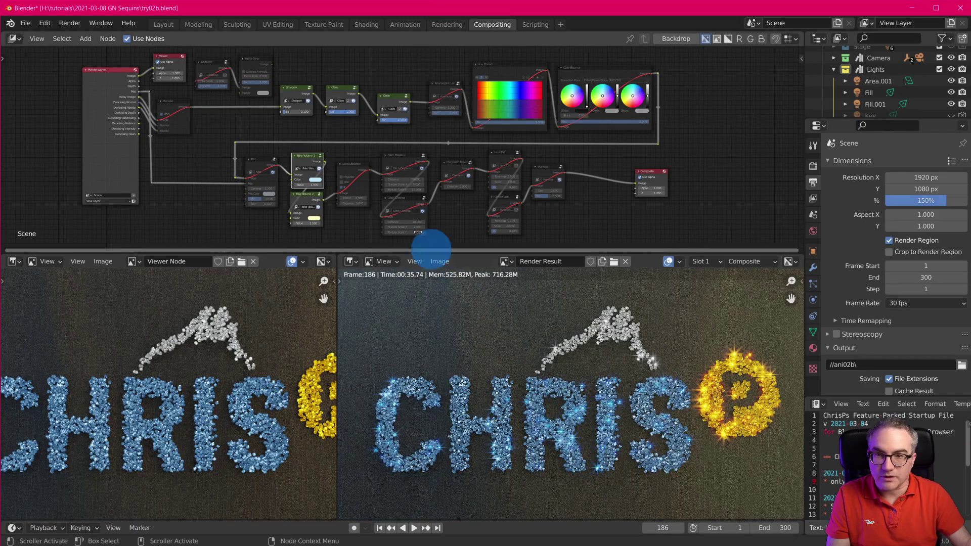
pyautogui.scroll(2, 398, 117)
pyautogui.scroll(-3, 431, 152)
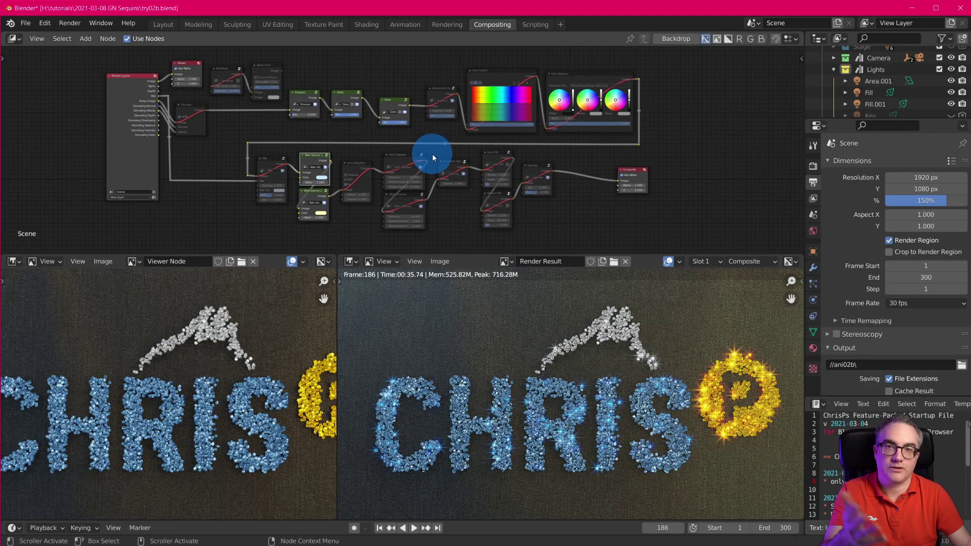
pyautogui.scroll(1, 404, 160)
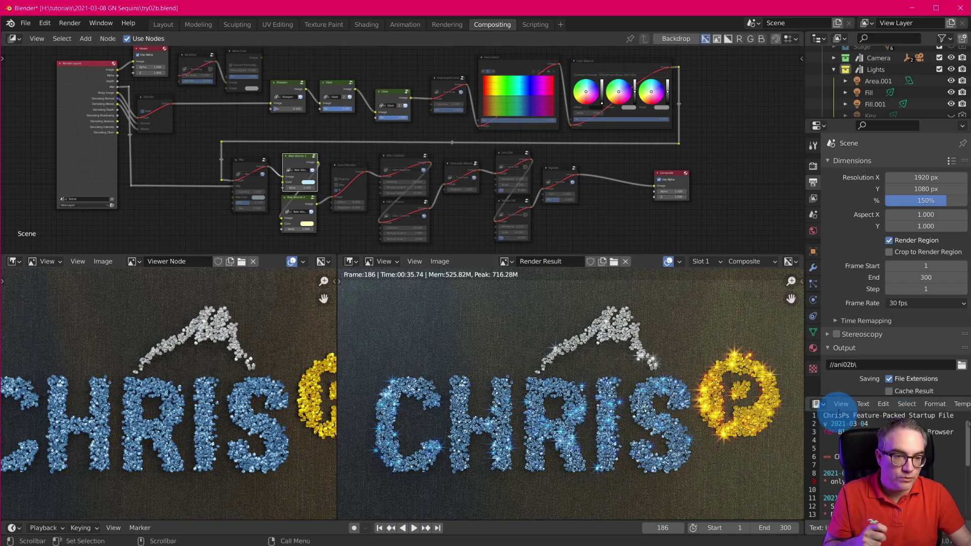
pyautogui.scroll(2, 445, 182)
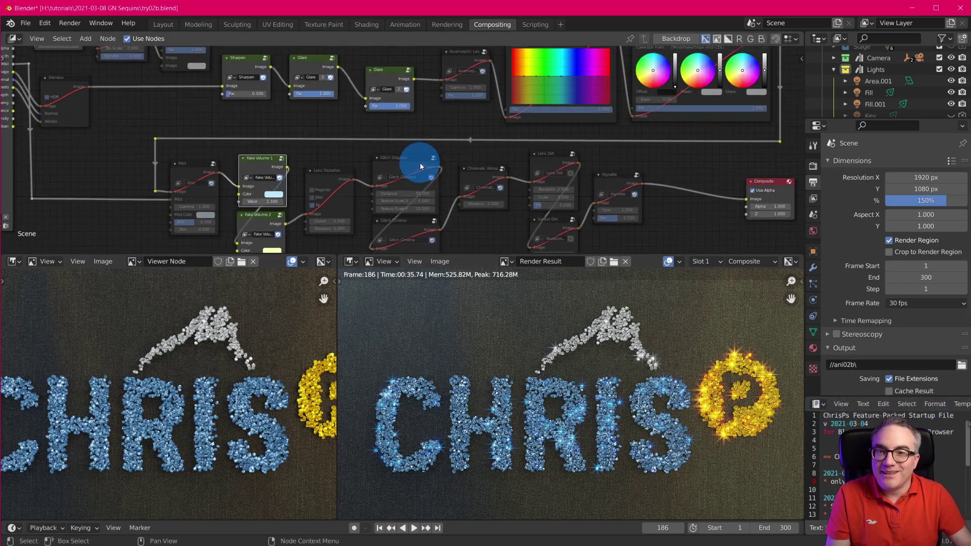
pyautogui.moveTo(418, 162); pyautogui.dragTo(382, 195, button='middle')
# Step: Select the first Glare, pan the render to the gold P, and nudge the second Glare up-left
pyautogui.scroll(1, 308, 168)
pyautogui.scroll(1, 368, 194)
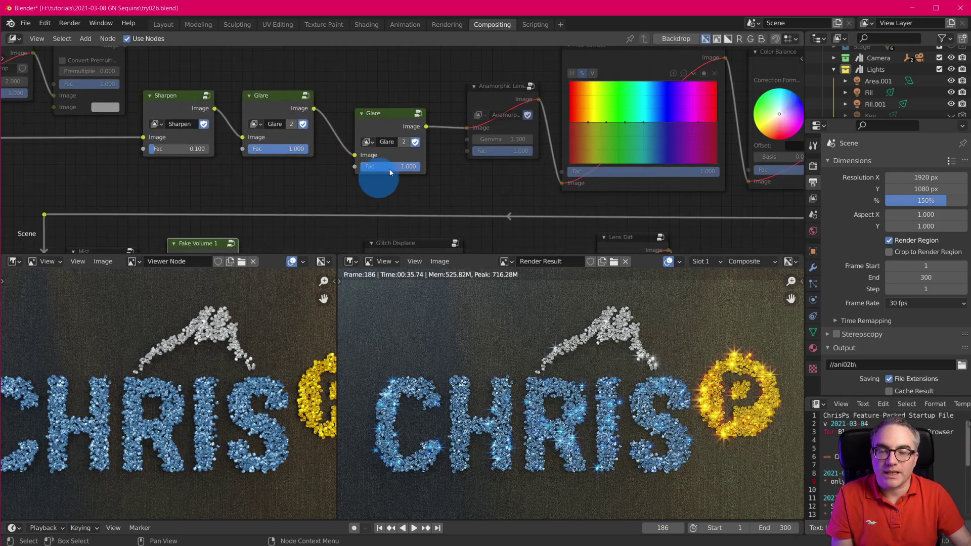
pyautogui.scroll(-1, 189, 152)
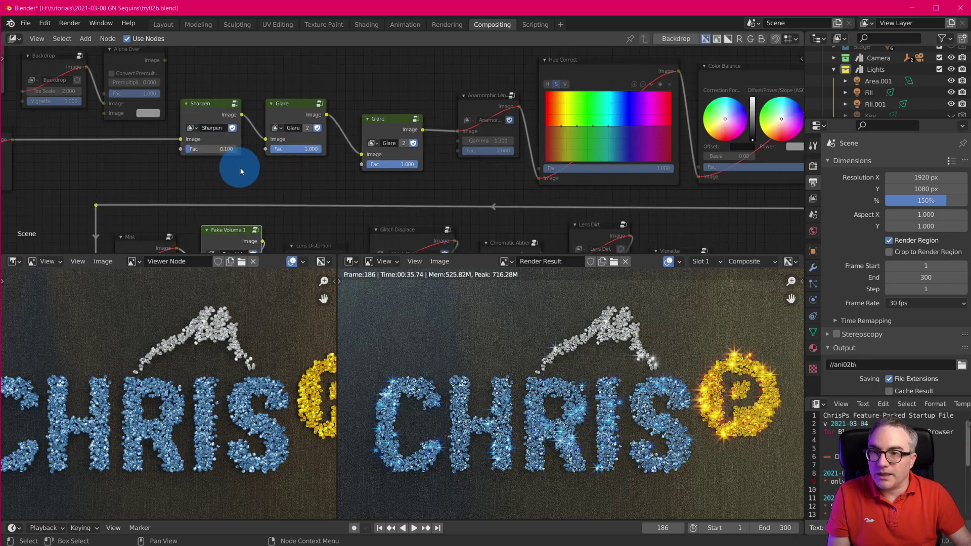
pyautogui.scroll(-1, 104, 173)
pyautogui.scroll(1, 287, 156)
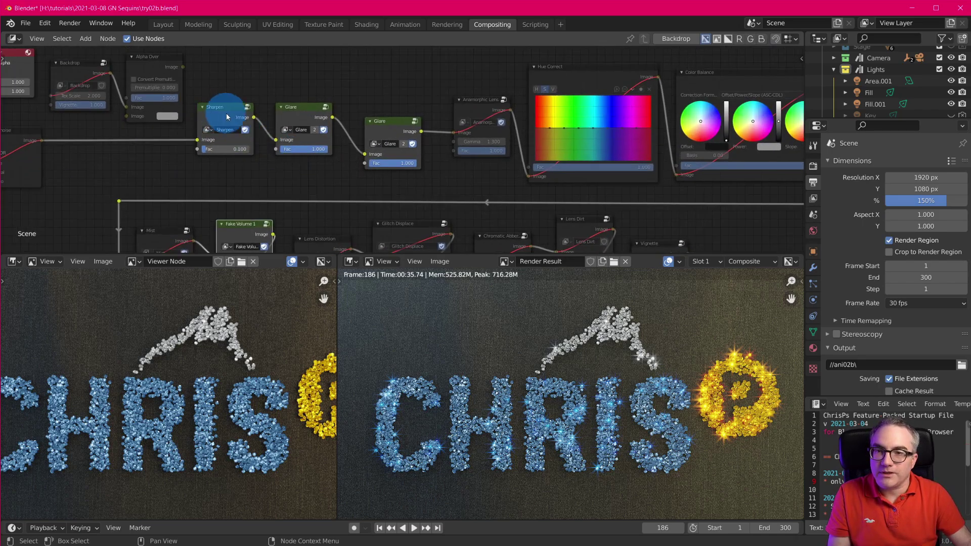
pyautogui.click(304, 119)
pyautogui.scroll(4, 690, 426)
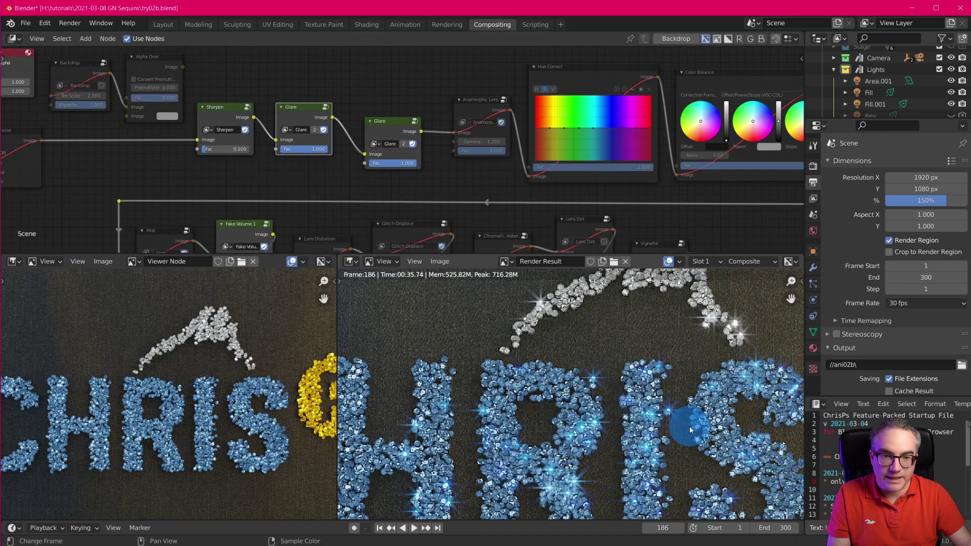
pyautogui.moveTo(763, 426); pyautogui.dragTo(516, 417, button='middle')
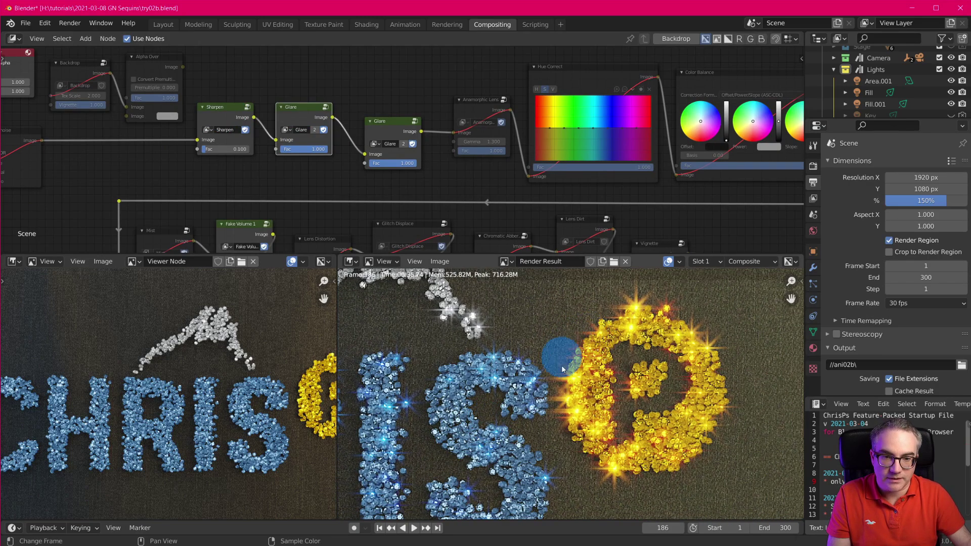
pyautogui.moveTo(386, 123); pyautogui.dragTo(373, 108)
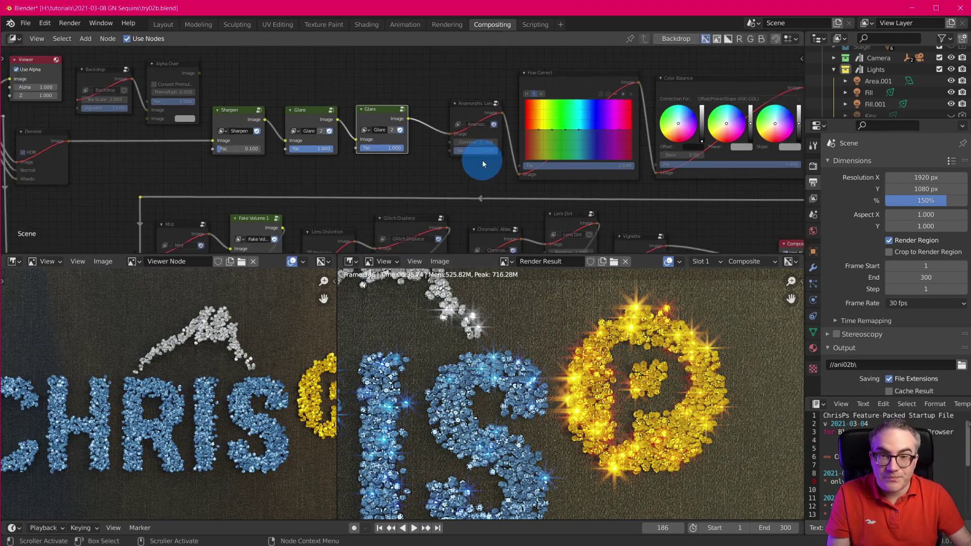
pyautogui.scroll(-2, 506, 154)
pyautogui.scroll(2, 347, 200)
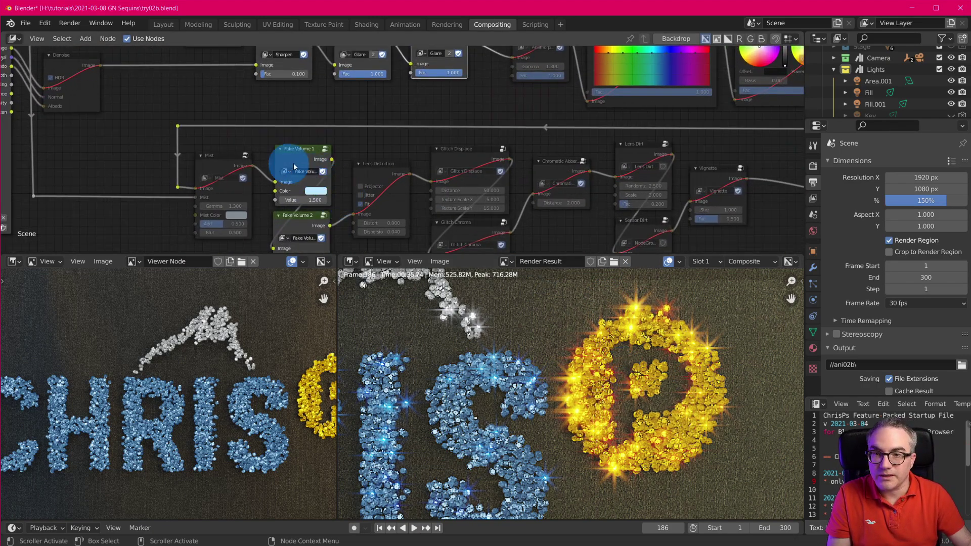
pyautogui.scroll(-2, 306, 160)
pyautogui.scroll(-5, 556, 436)
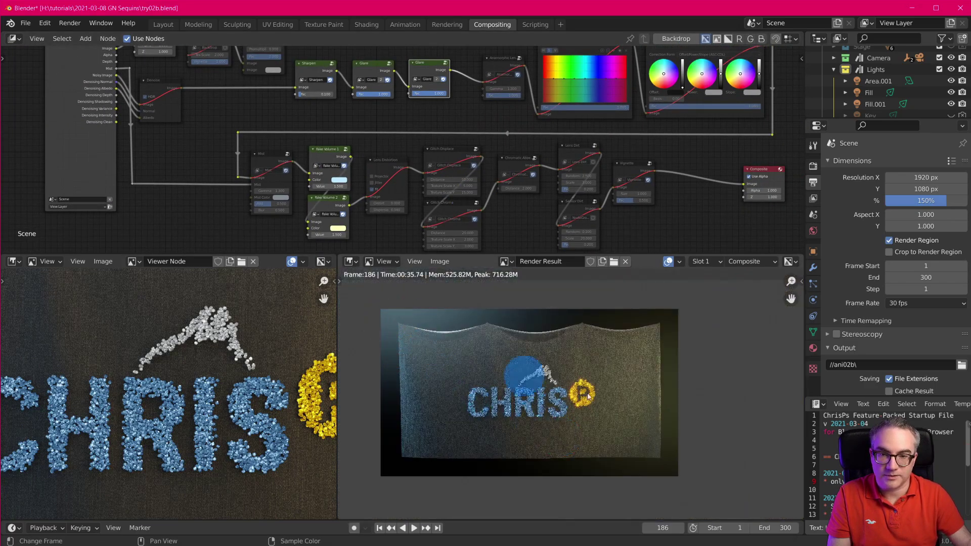
pyautogui.scroll(7, 601, 435)
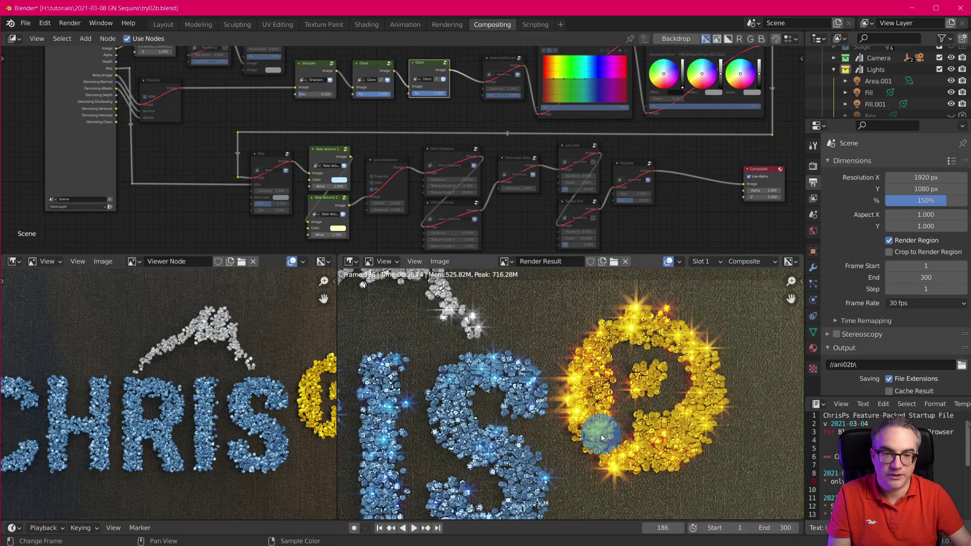
pyautogui.scroll(-3, 604, 435)
pyautogui.scroll(3, 608, 436)
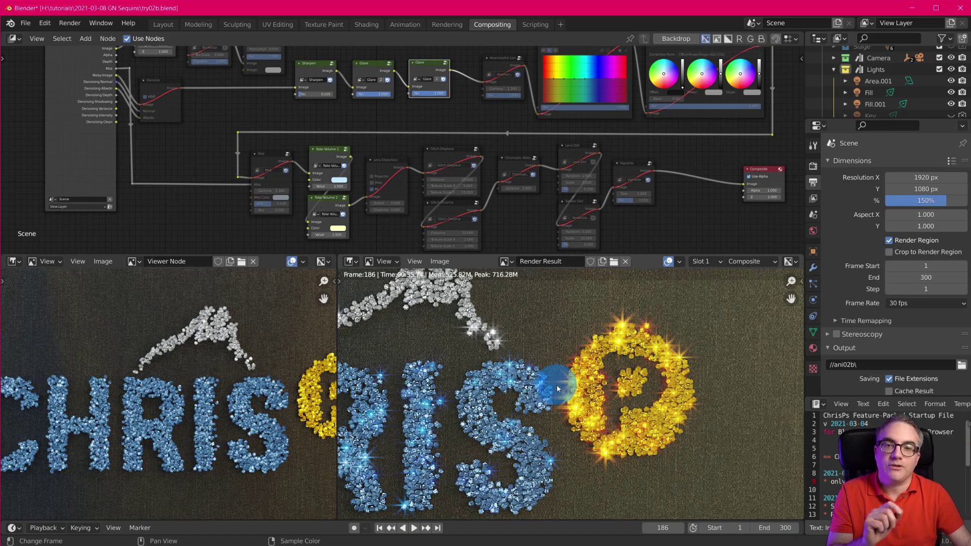